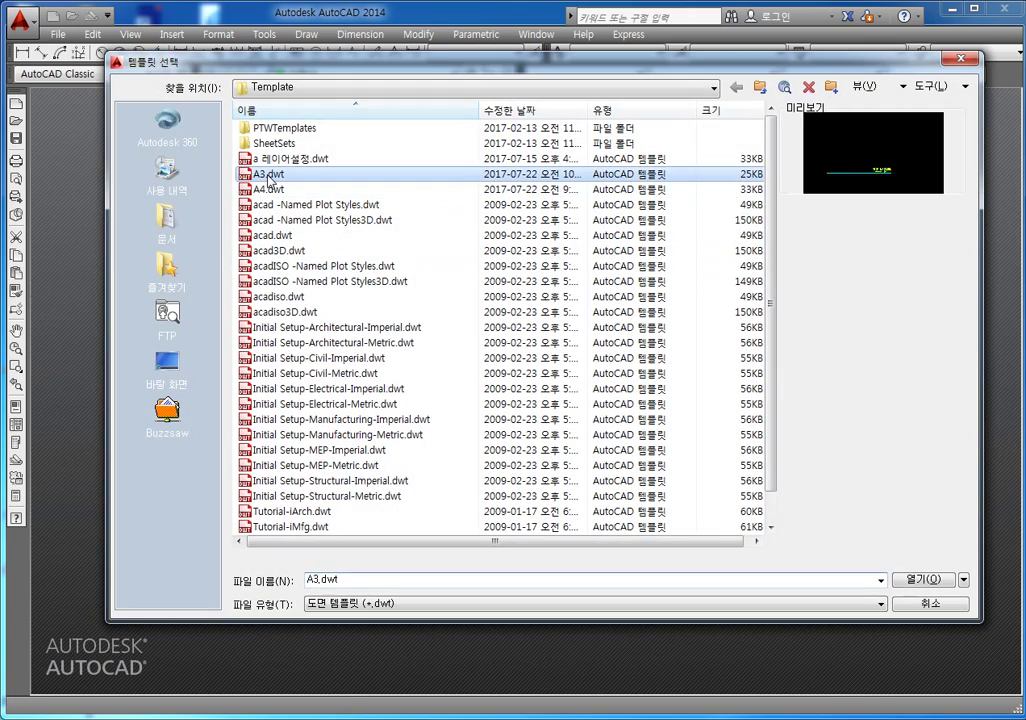
# - Create a new drawing from the A3.dwt template
pyautogui.click(924, 580)
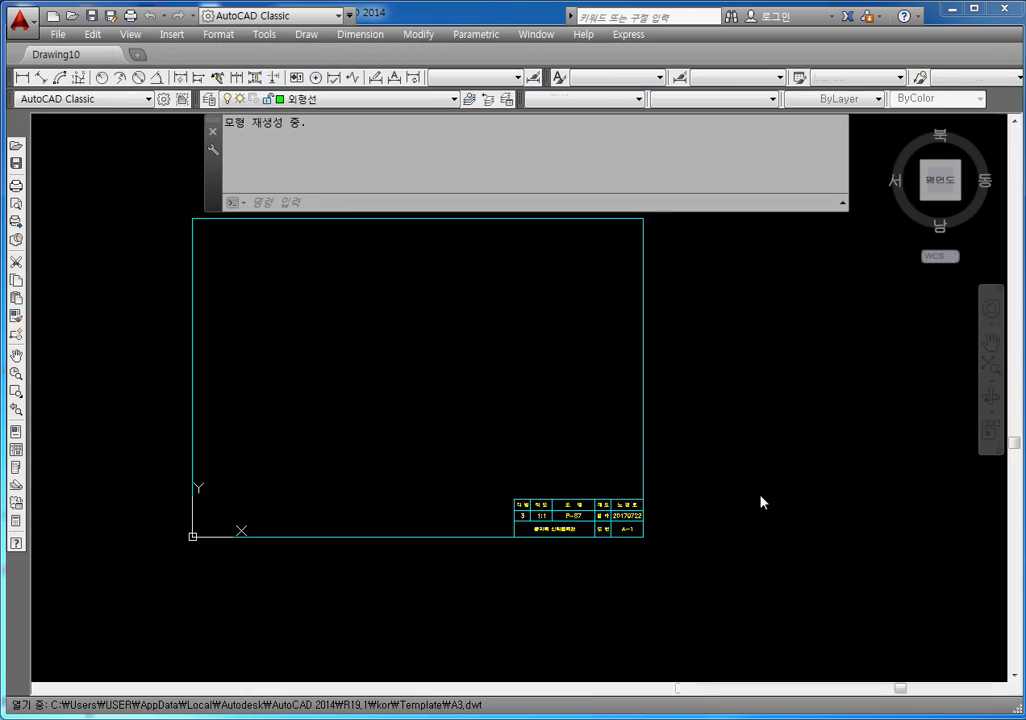
pyautogui.moveTo(392, 379); pyautogui.dragTo(495, 400, button='middle')
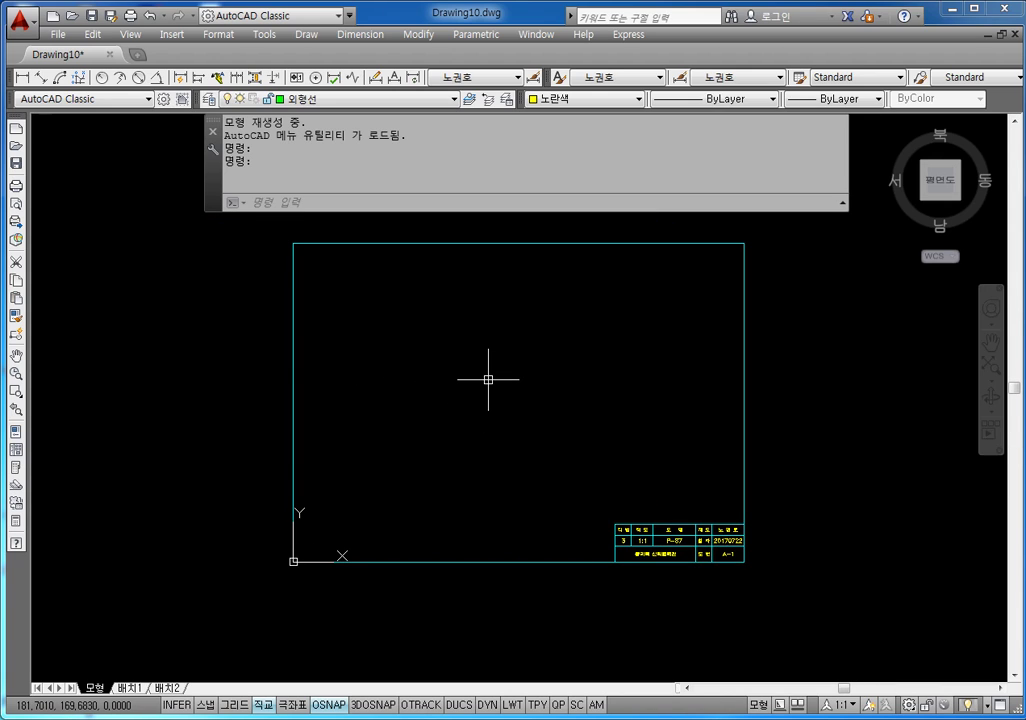
pyautogui.press('Escape')
pyautogui.press('Escape')
pyautogui.press('Escape')
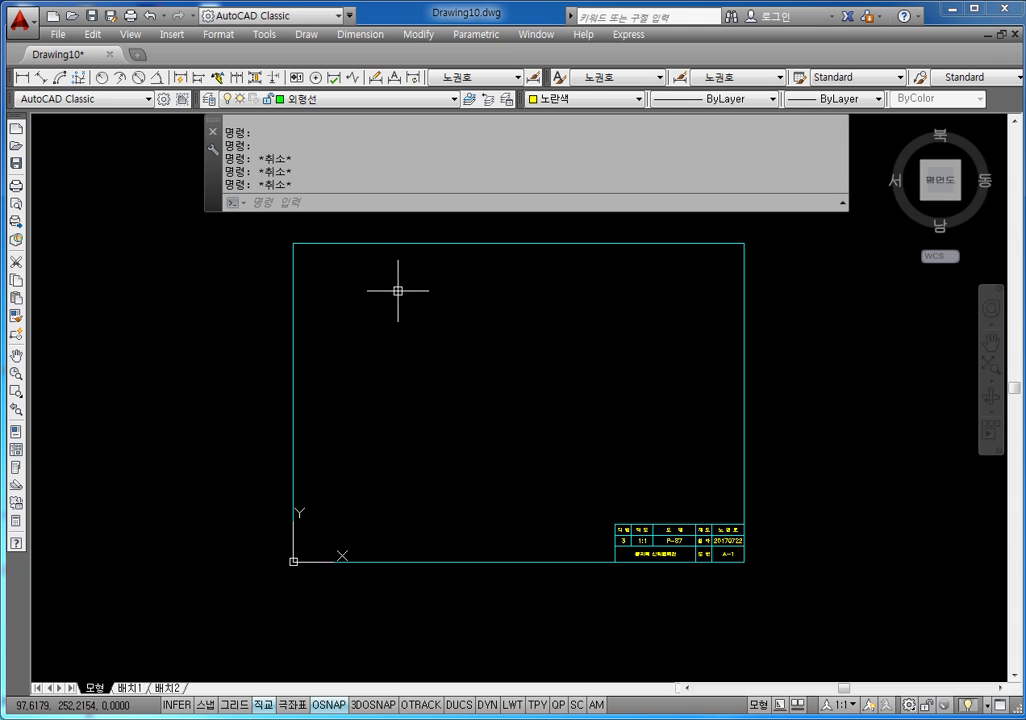
pyautogui.write('SNA')
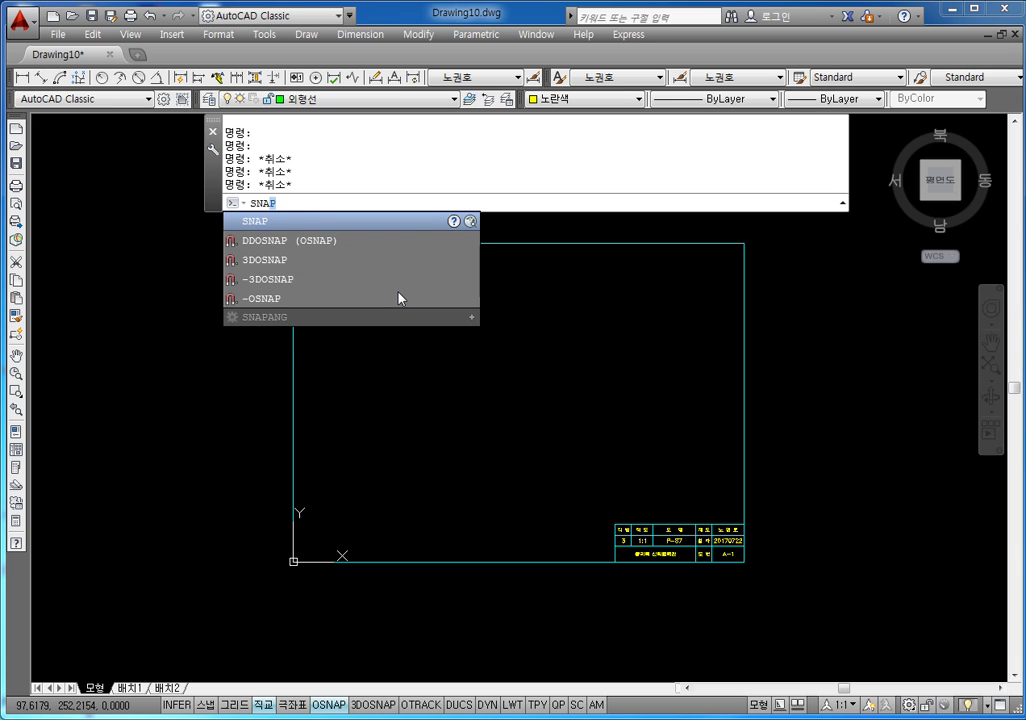
pyautogui.write('P')
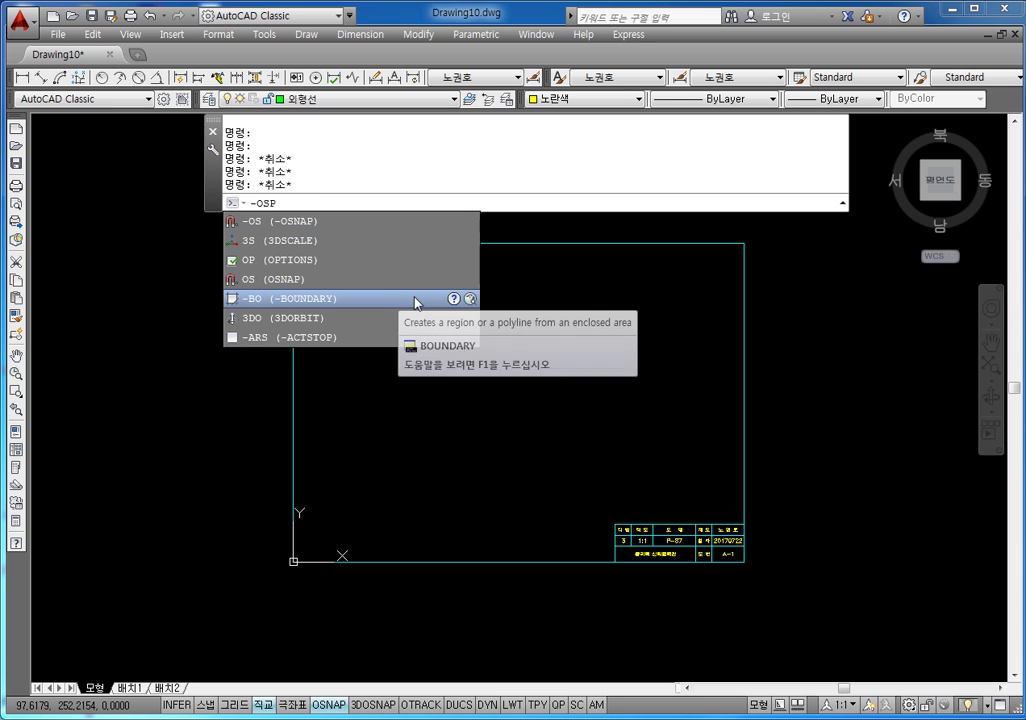
pyautogui.press('BackSpace')
pyautogui.press('BackSpace')
pyautogui.press('BackSpace')
pyautogui.press('BackSpace')
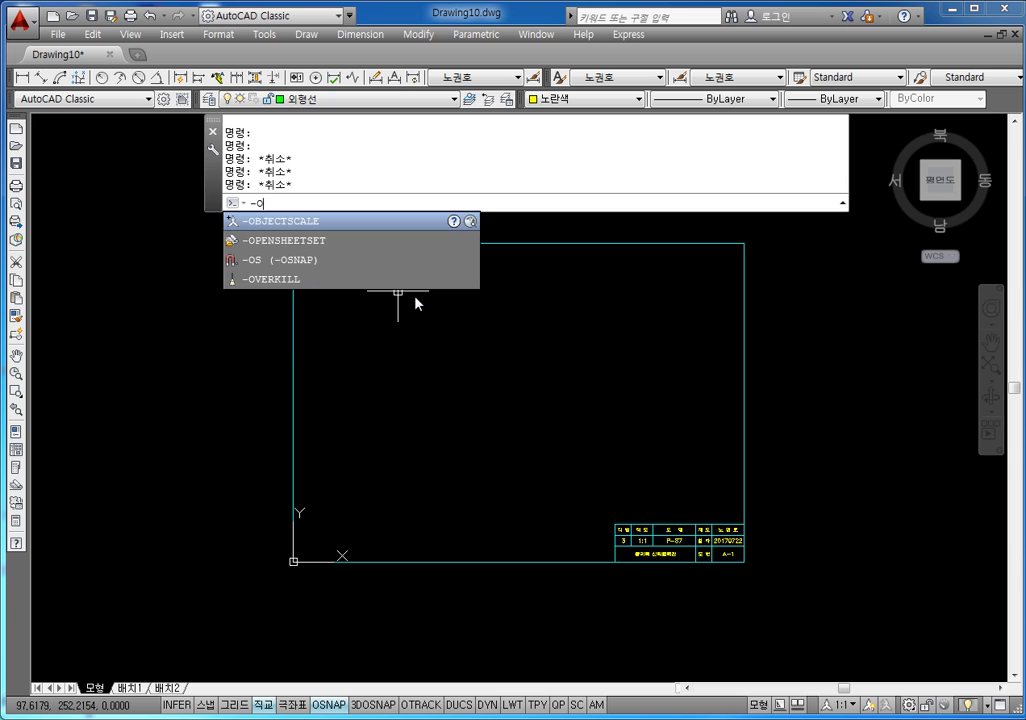
# - Set the snap style to isometric with a vertical spacing of 10, and turn grid snapping off
pyautogui.write('snap')
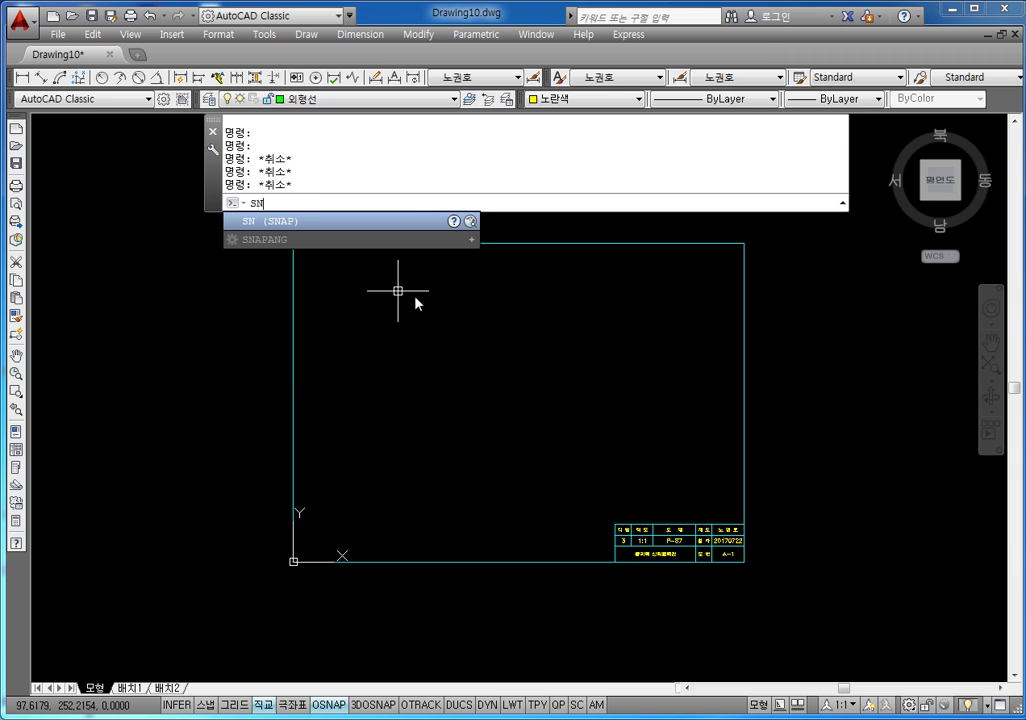
pyautogui.press('Return')
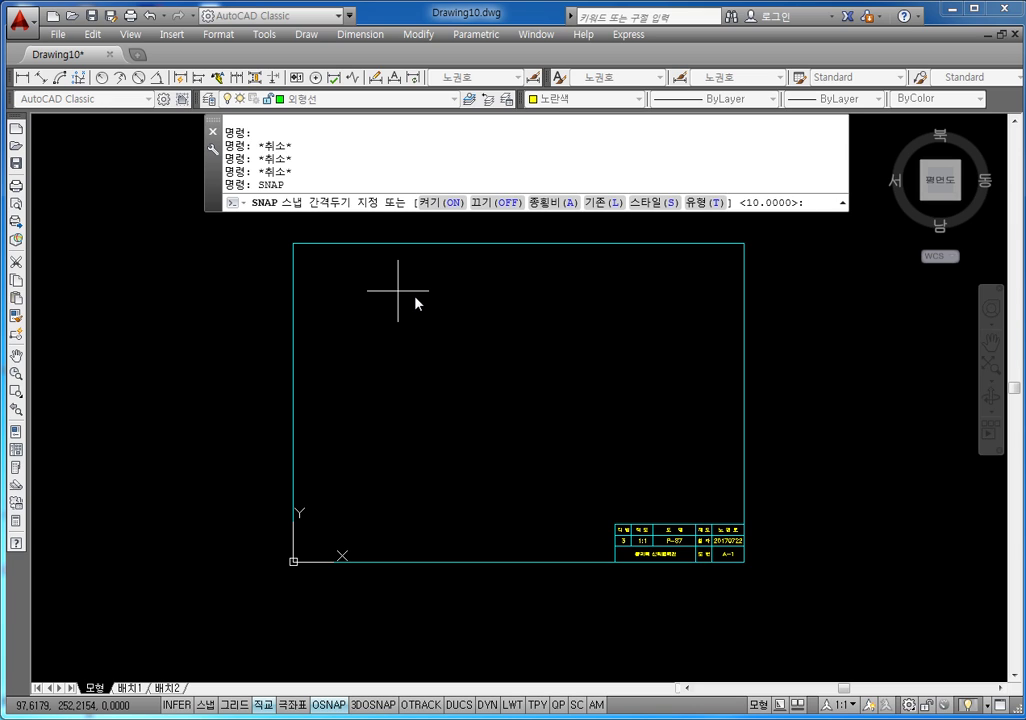
pyautogui.write('s')
pyautogui.press('Return')
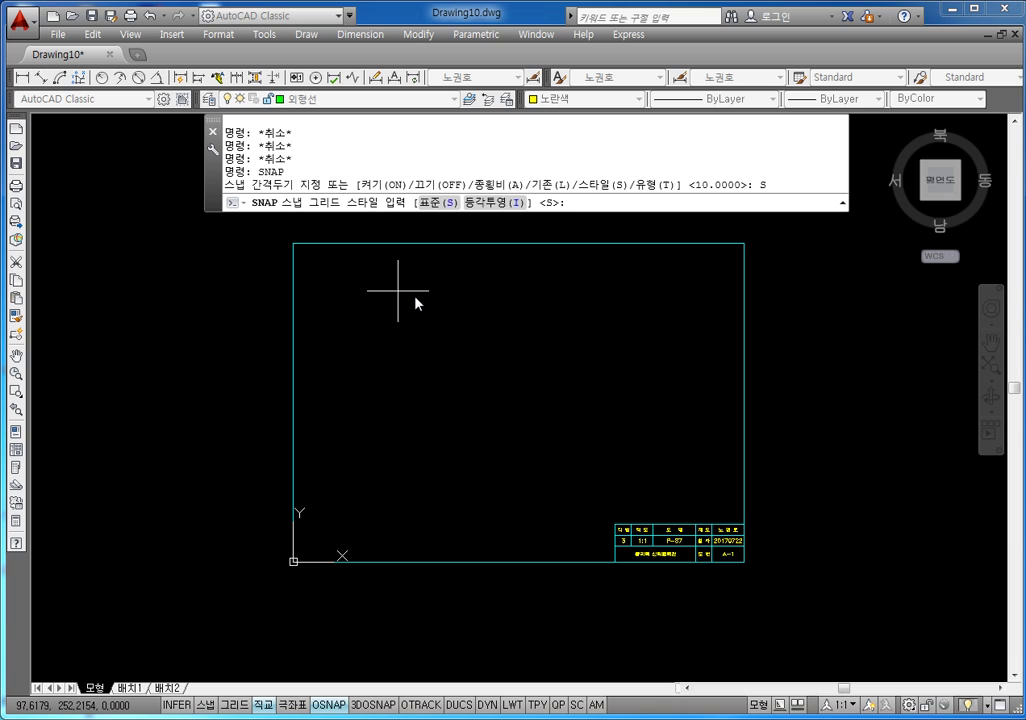
pyautogui.write('I')
pyautogui.press('Return')
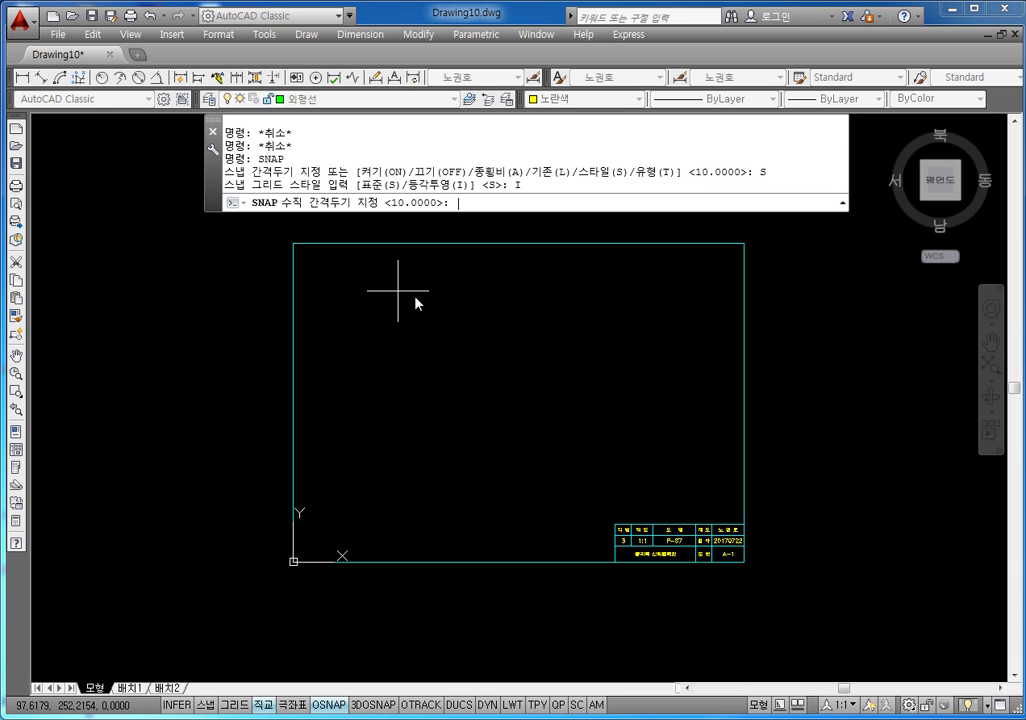
pyautogui.press('Return')
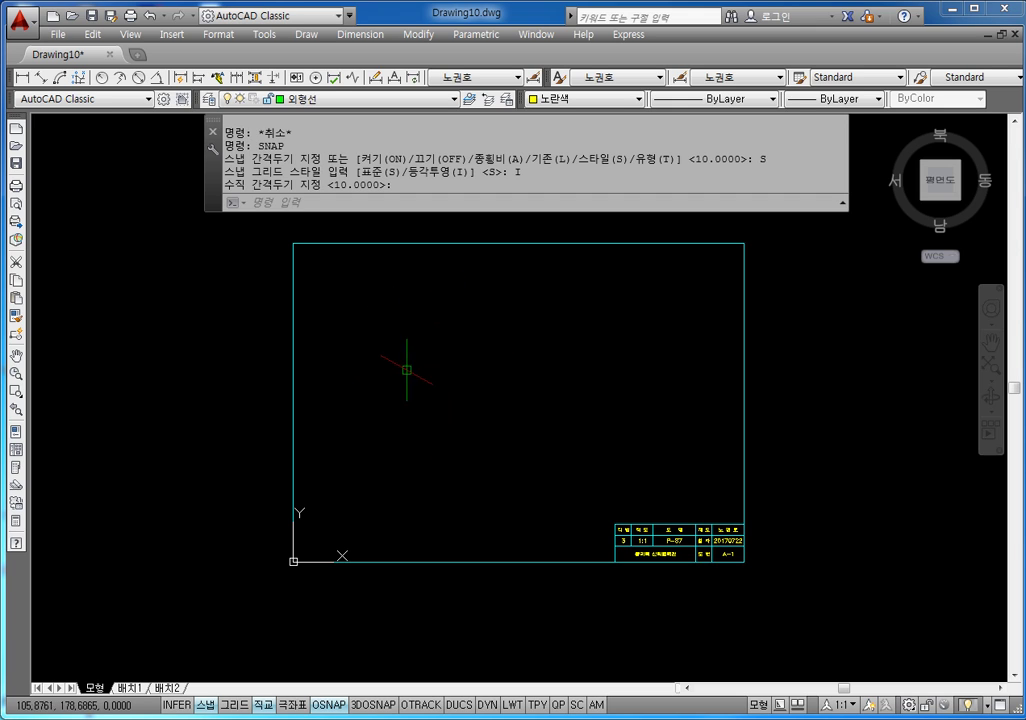
pyautogui.click(205, 705)
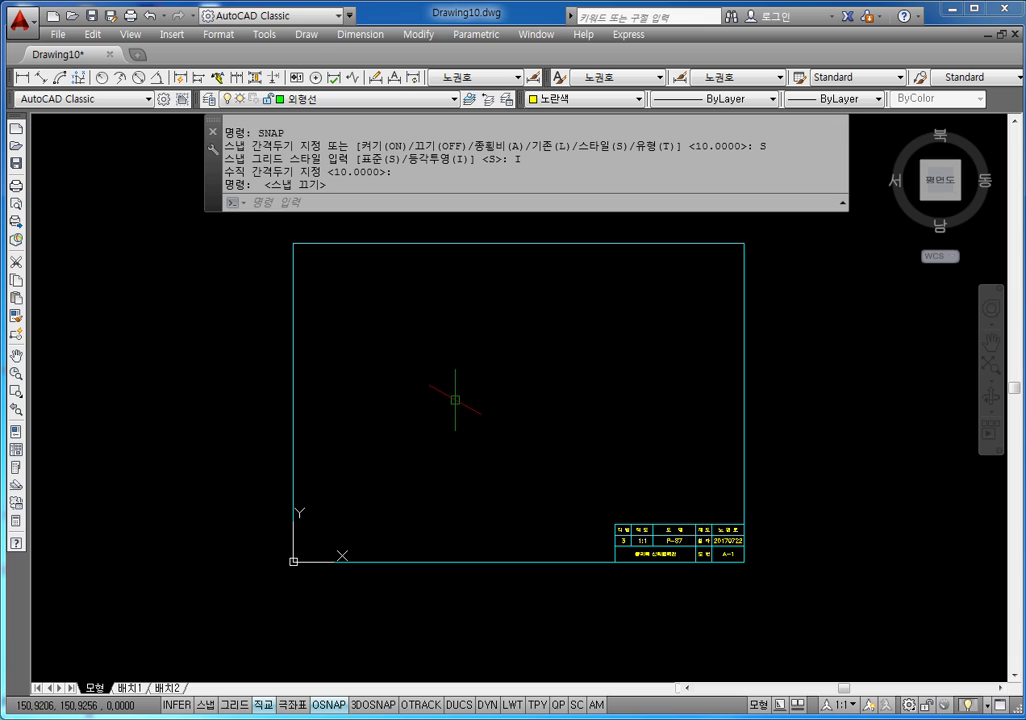
# - Cycle the isometric drawing plane repeatedly through top, right and left to compare the crosshair orientations
pyautogui.press('F5')
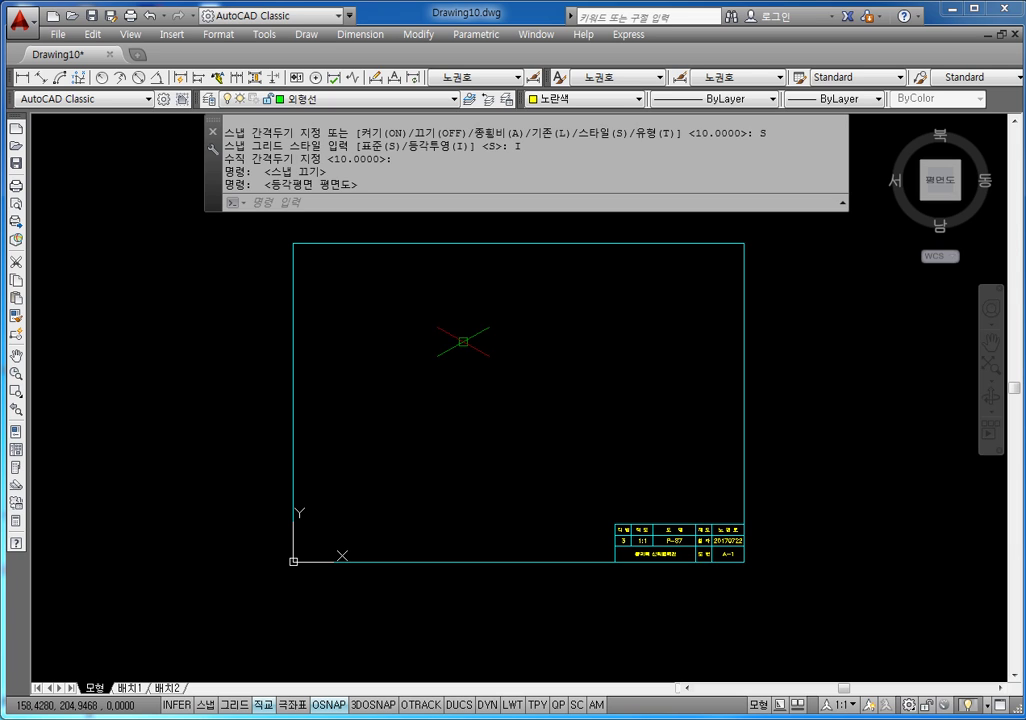
pyautogui.press('F5')
pyautogui.press('F5')
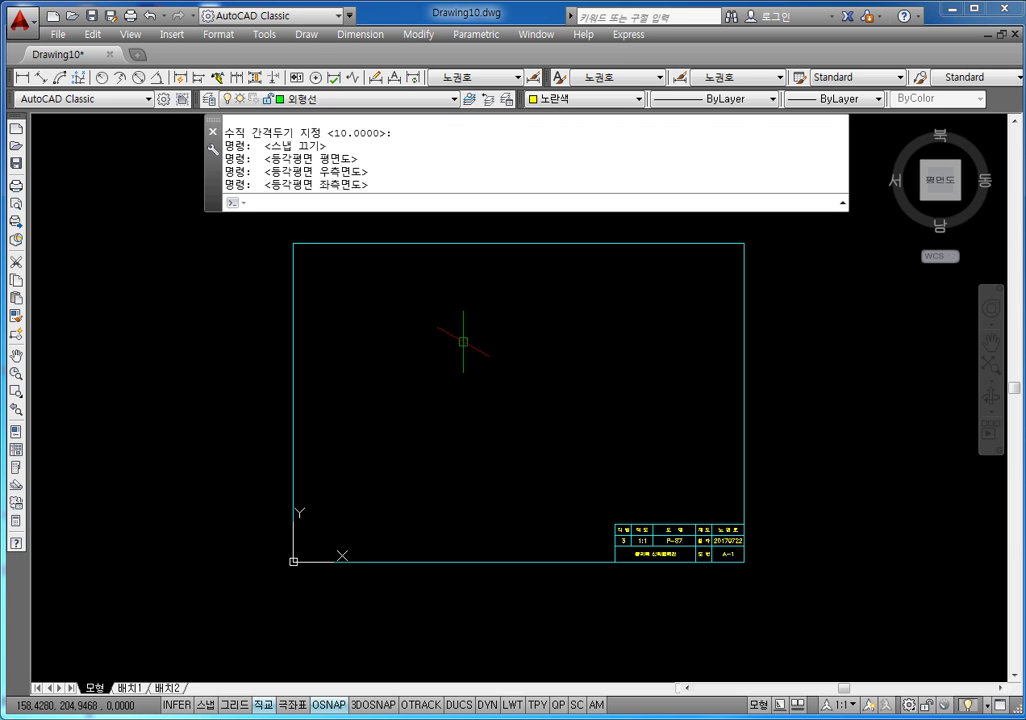
pyautogui.press('F5')
pyautogui.press('F5')
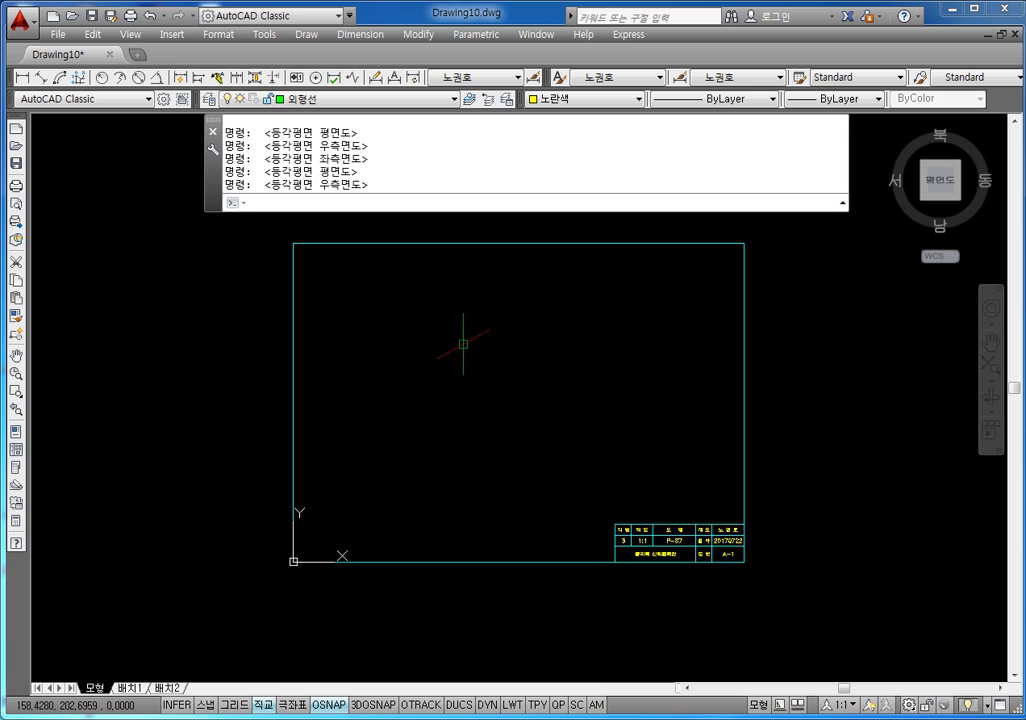
pyautogui.press('F5')
pyautogui.press('F5')
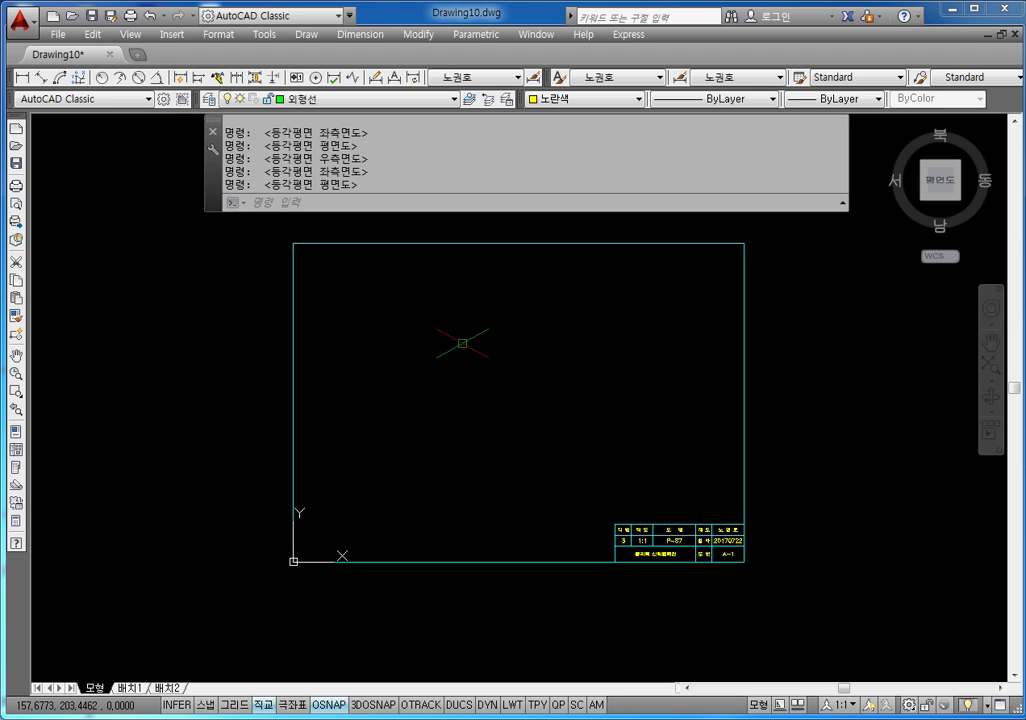
pyautogui.press('F5')
pyautogui.press('F5')
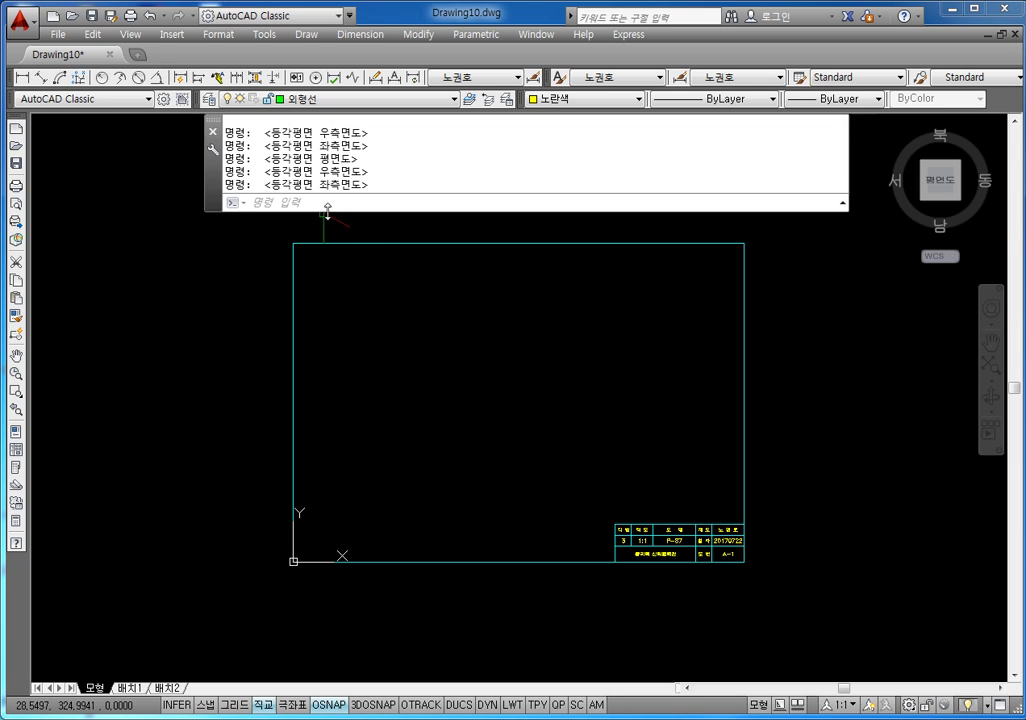
pyautogui.press('F5')
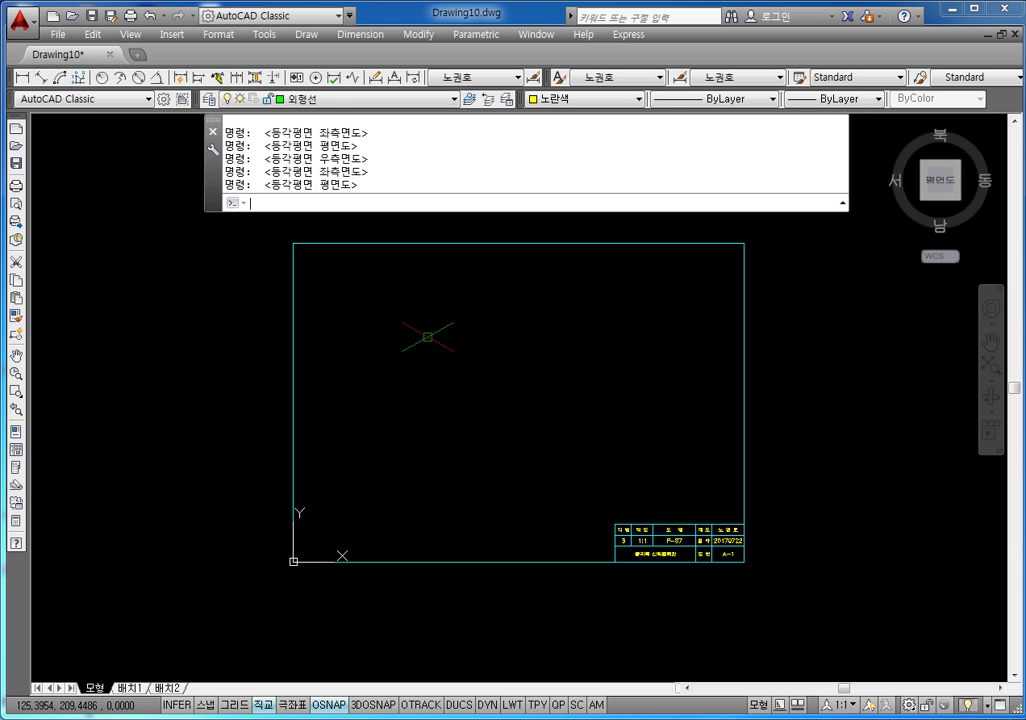
pyautogui.press('F5')
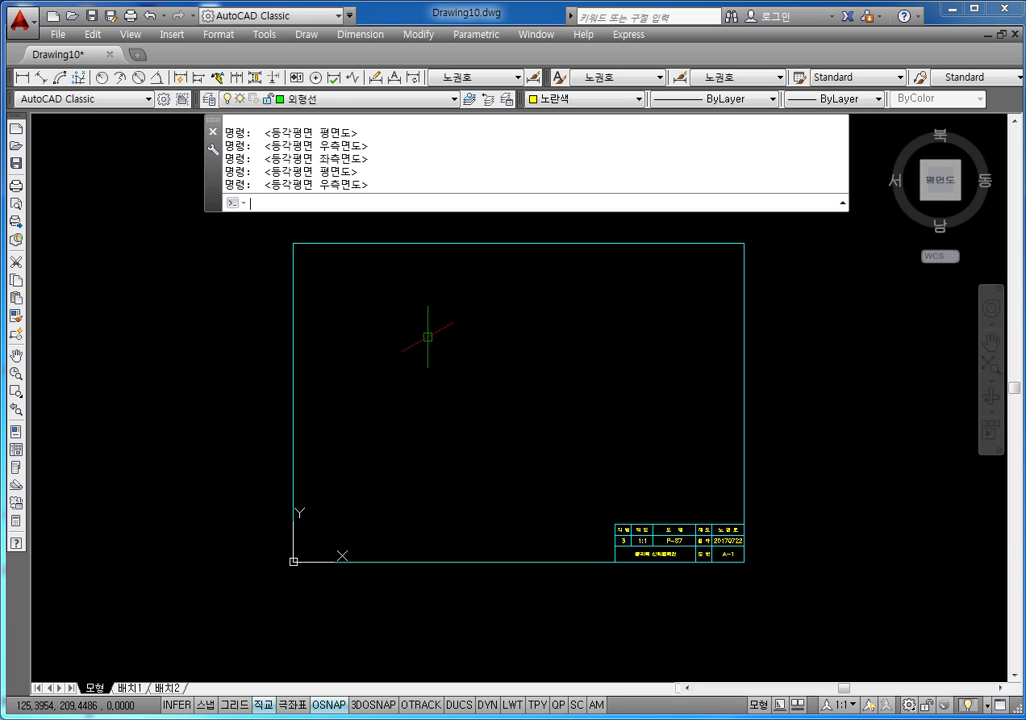
pyautogui.press('F5')
pyautogui.press('F5')
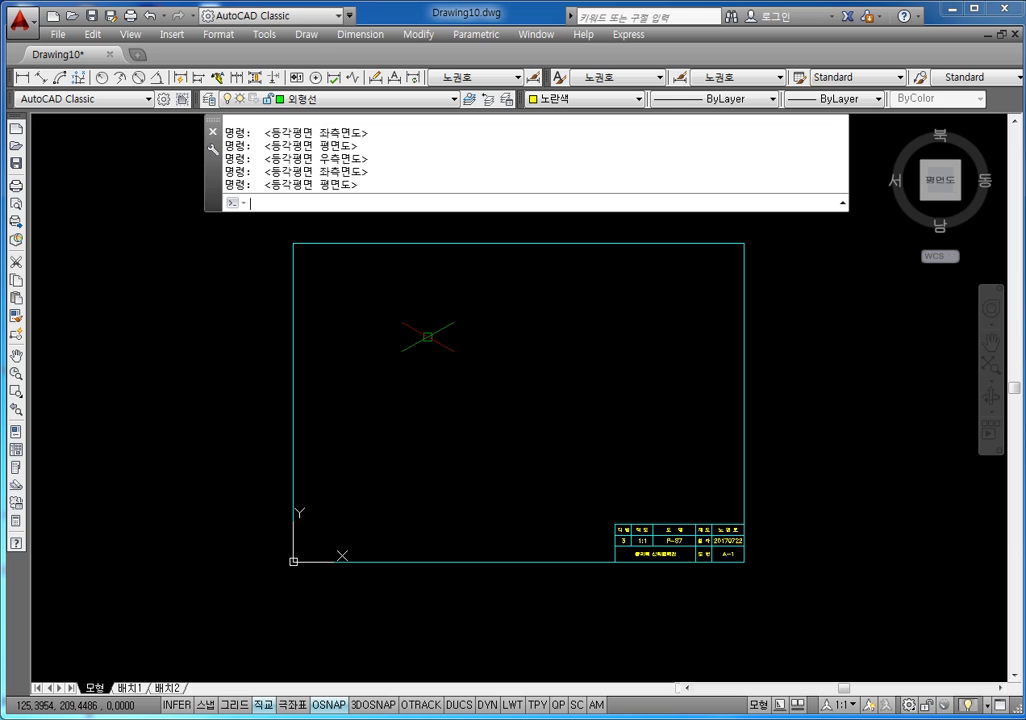
pyautogui.press('F5')
pyautogui.press('F5')
pyautogui.press('F5')
pyautogui.press('F5')
pyautogui.press('F5')
pyautogui.press('F5')
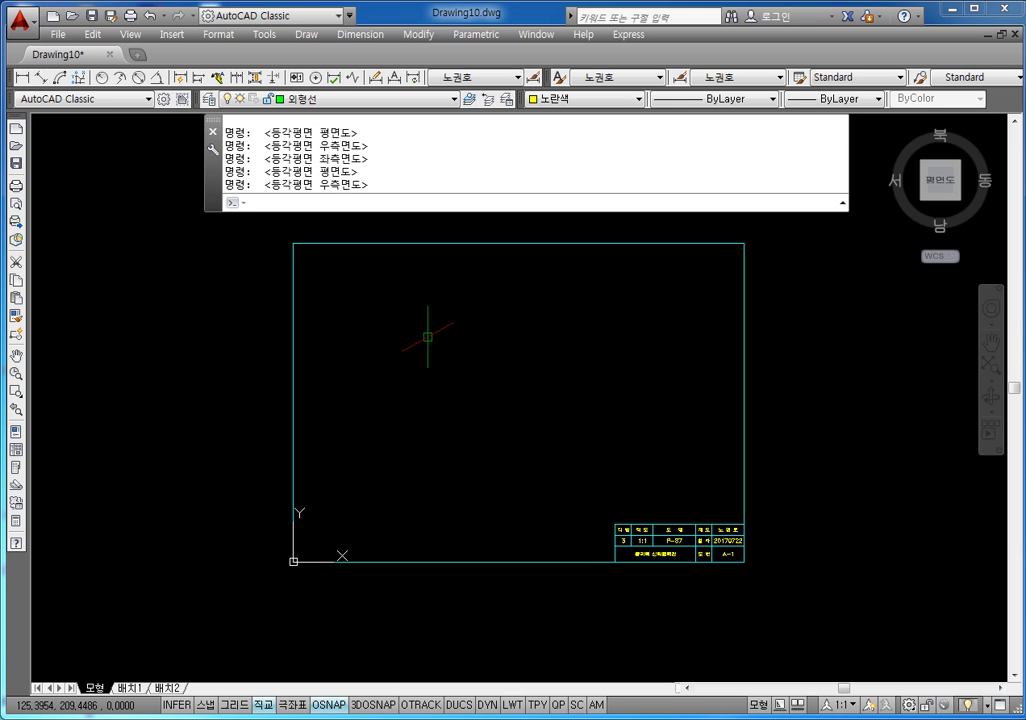
pyautogui.press('F5')
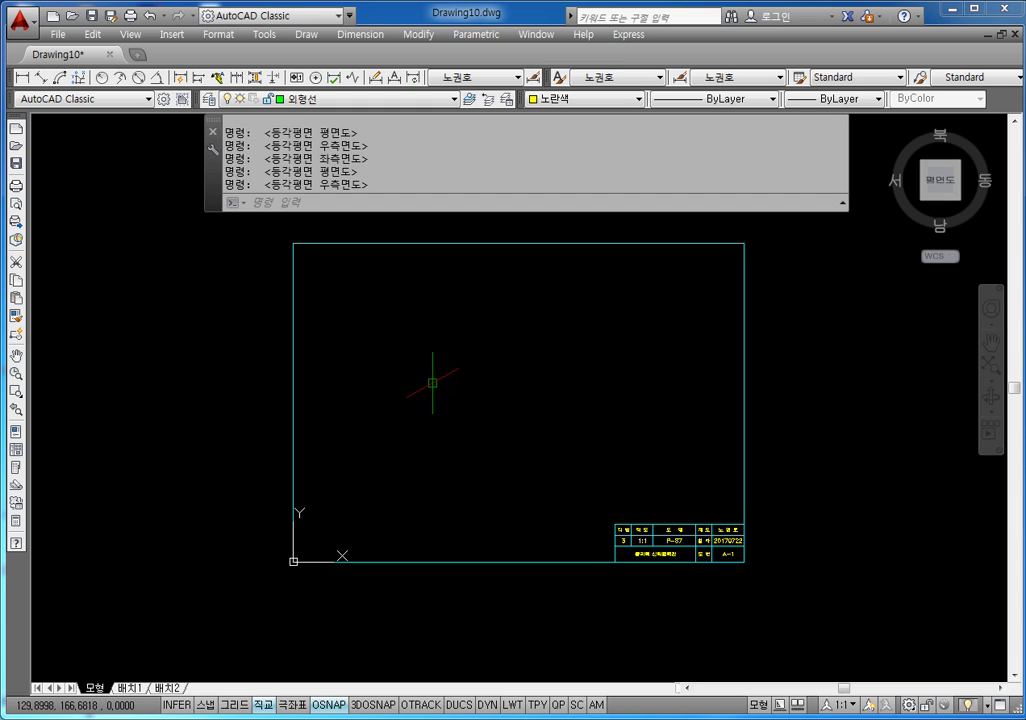
# - Switch the isometric drawing plane to the top plane
pyautogui.press('F5')
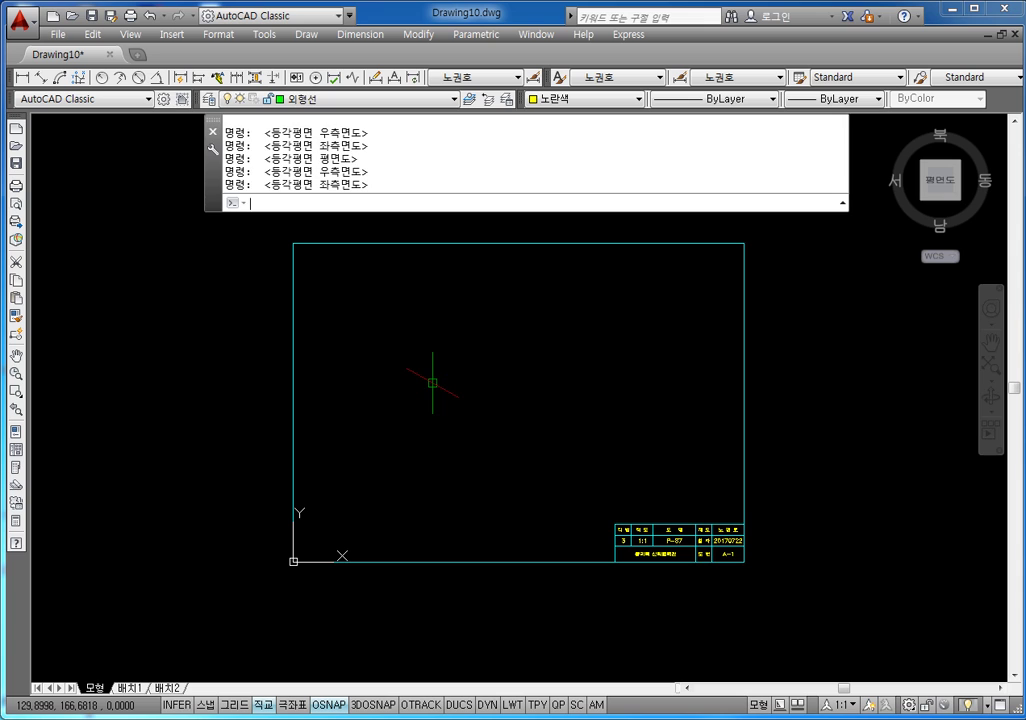
pyautogui.press('F5')
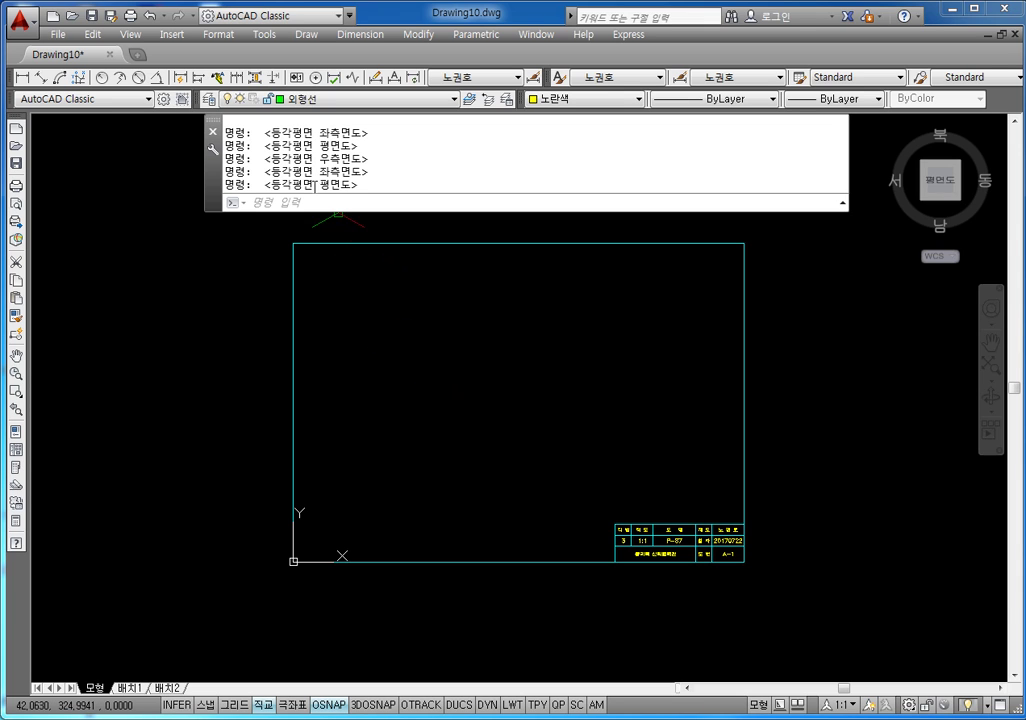
pyautogui.moveTo(265, 186); pyautogui.dragTo(377, 184)
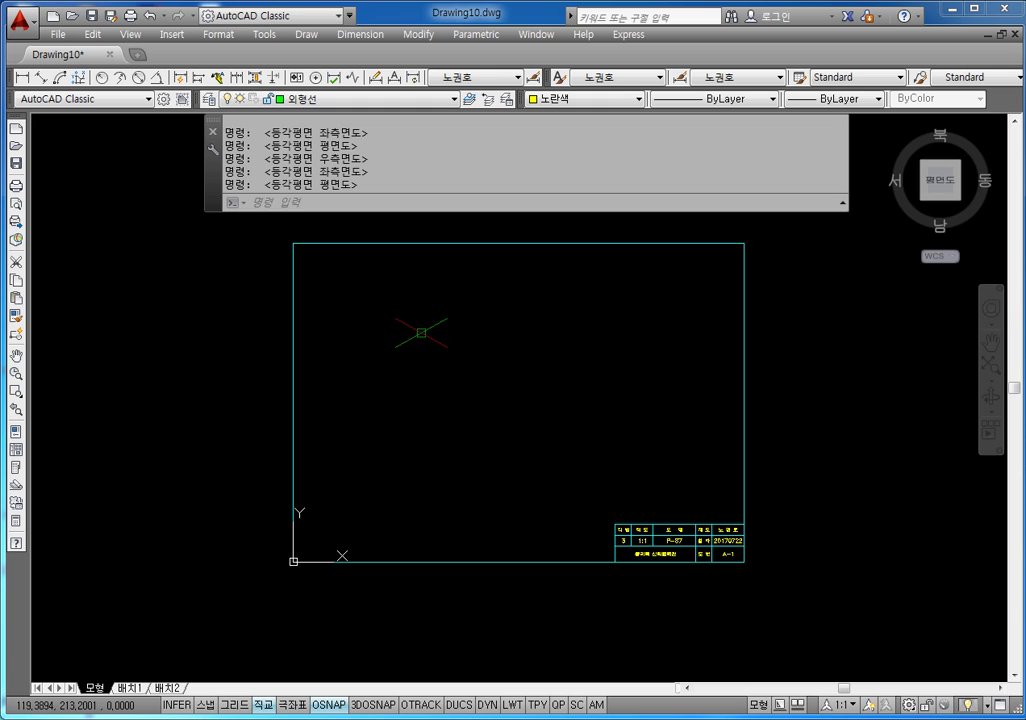
pyautogui.press('Escape')
pyautogui.press('Escape')
pyautogui.press('Escape')
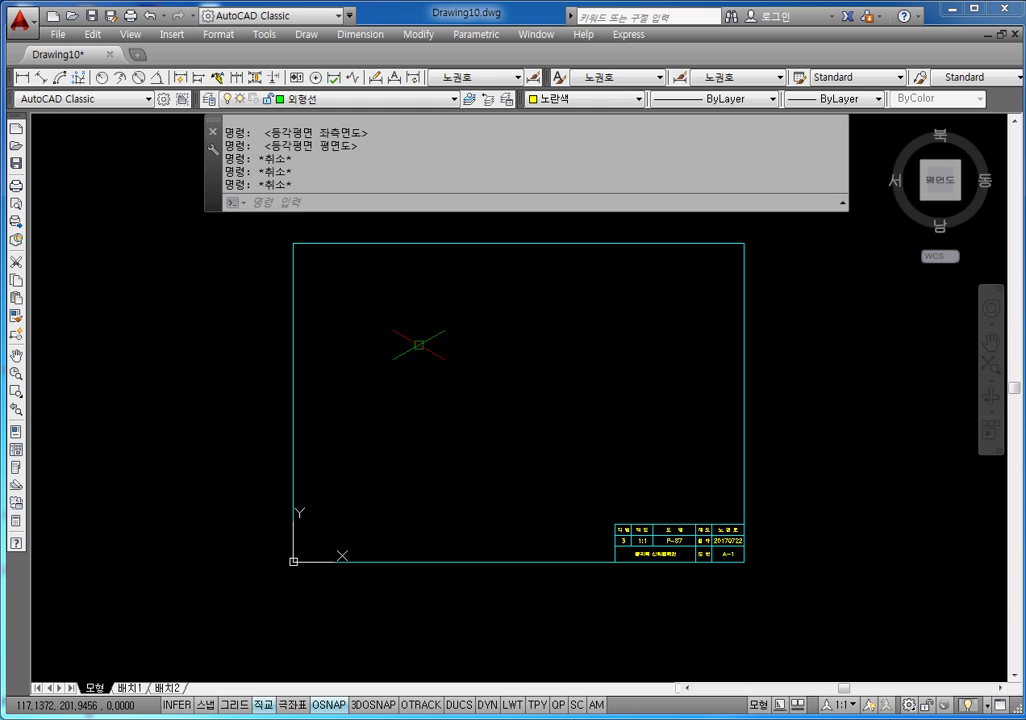
# - Draw a 70-unit line at the 30° downward-right isometric direction in the upper-left part of the frame, keeping ortho on
pyautogui.write('L')
pyautogui.press('Return')
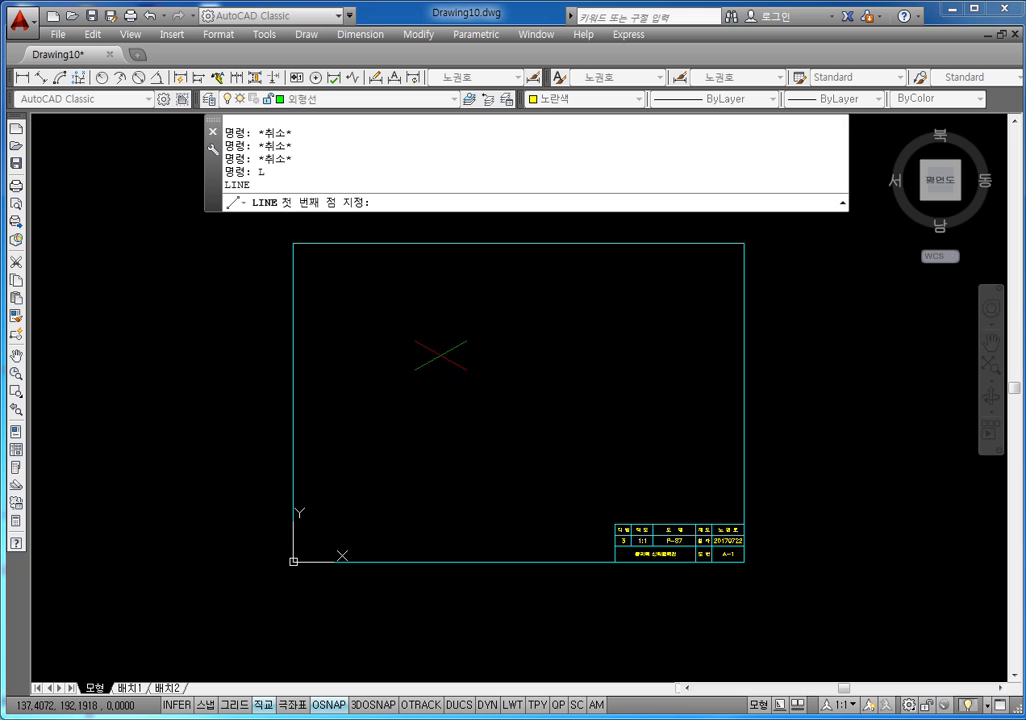
pyautogui.click(400, 339)
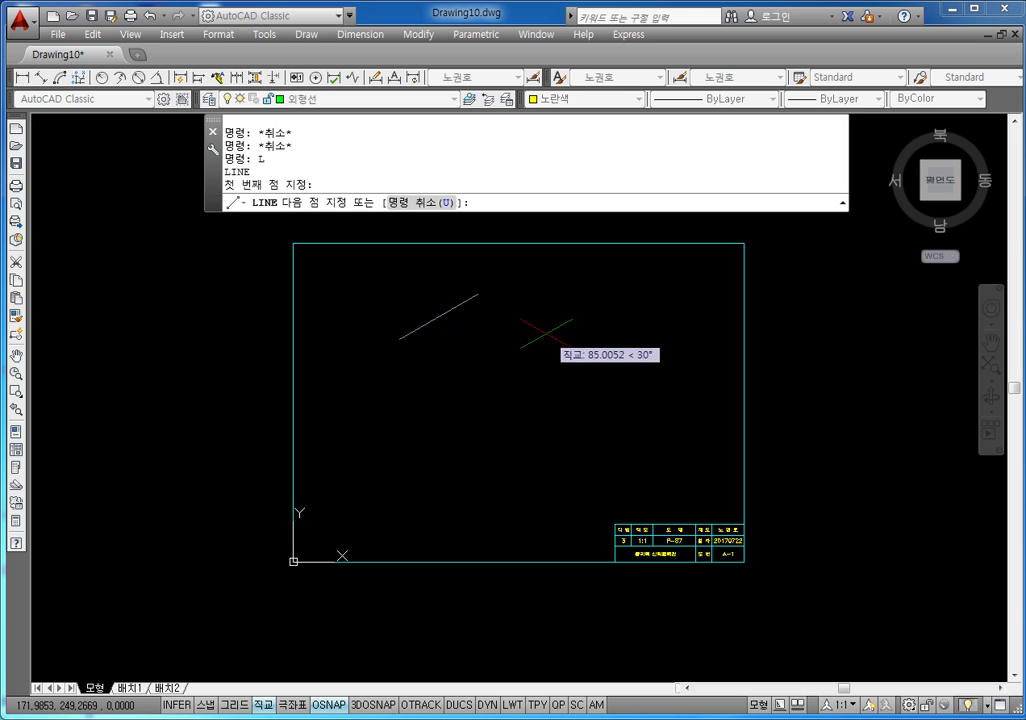
pyautogui.press('F8')
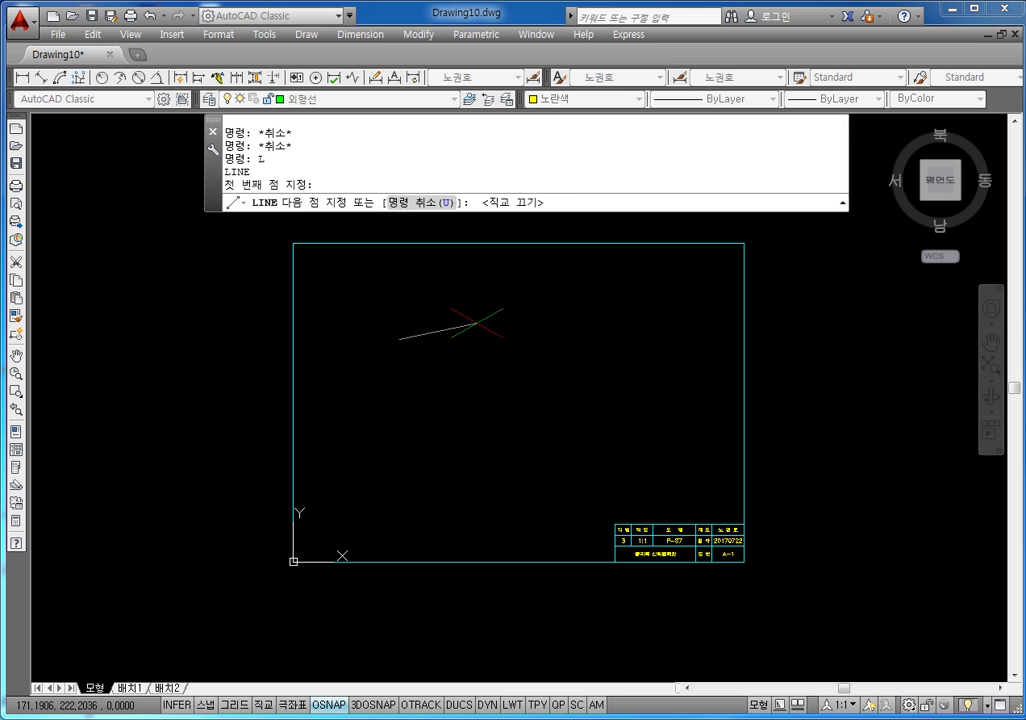
pyautogui.press('F8')
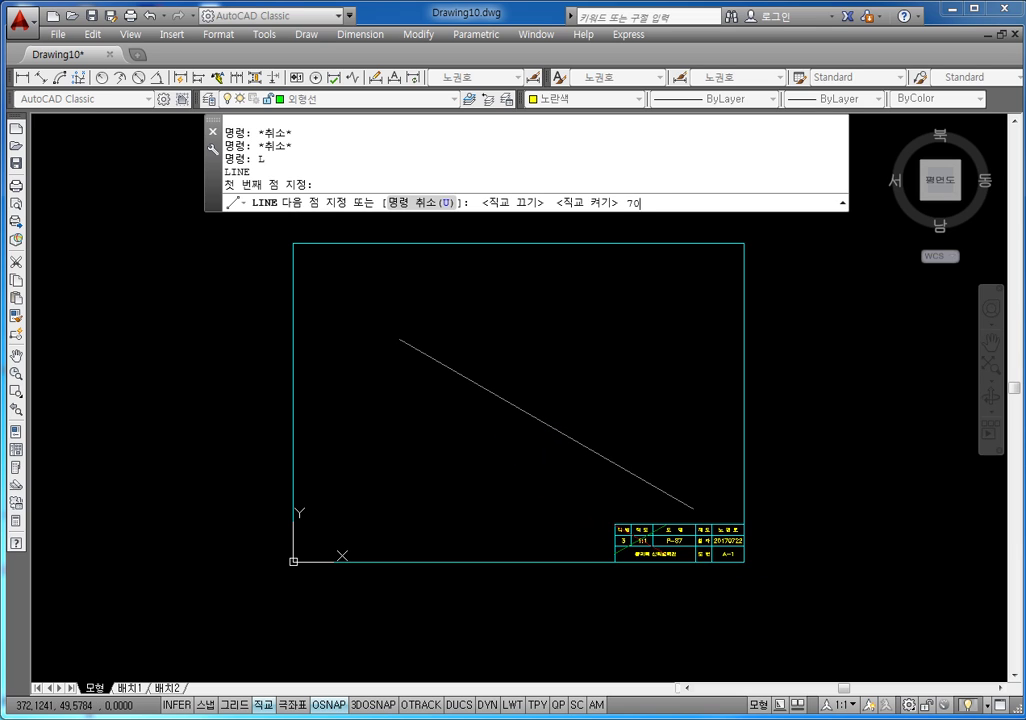
pyautogui.press('Return')
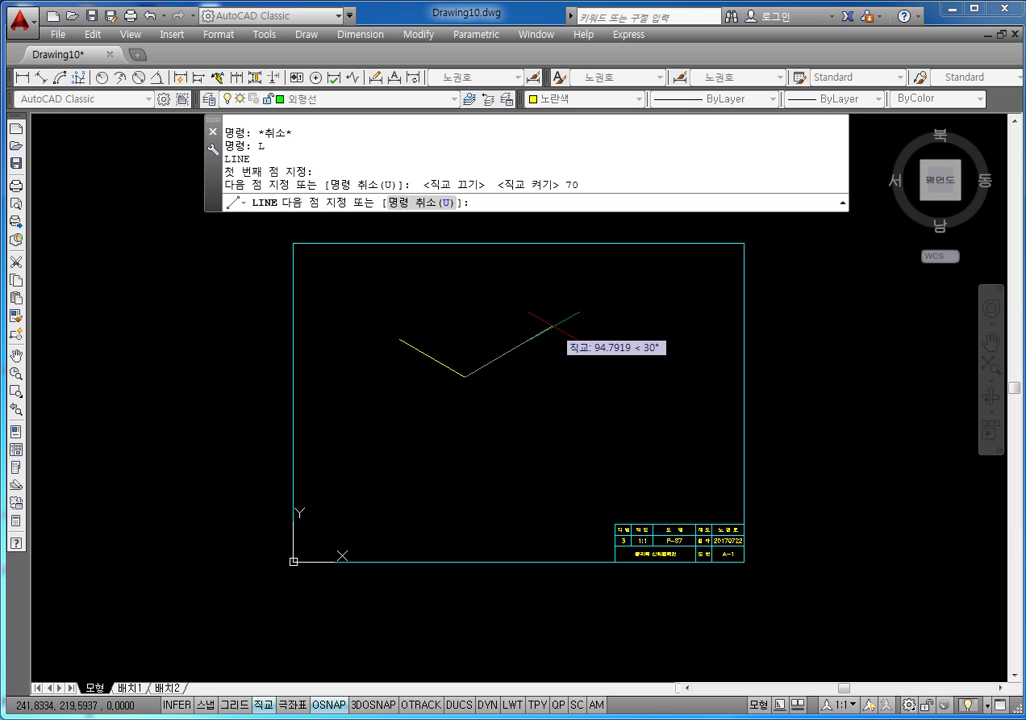
# - Complete the isometric rectangle from the line's lower end with edges of 20, 70 and 20 units back to the start point
pyautogui.write('20')
pyautogui.press('Return')
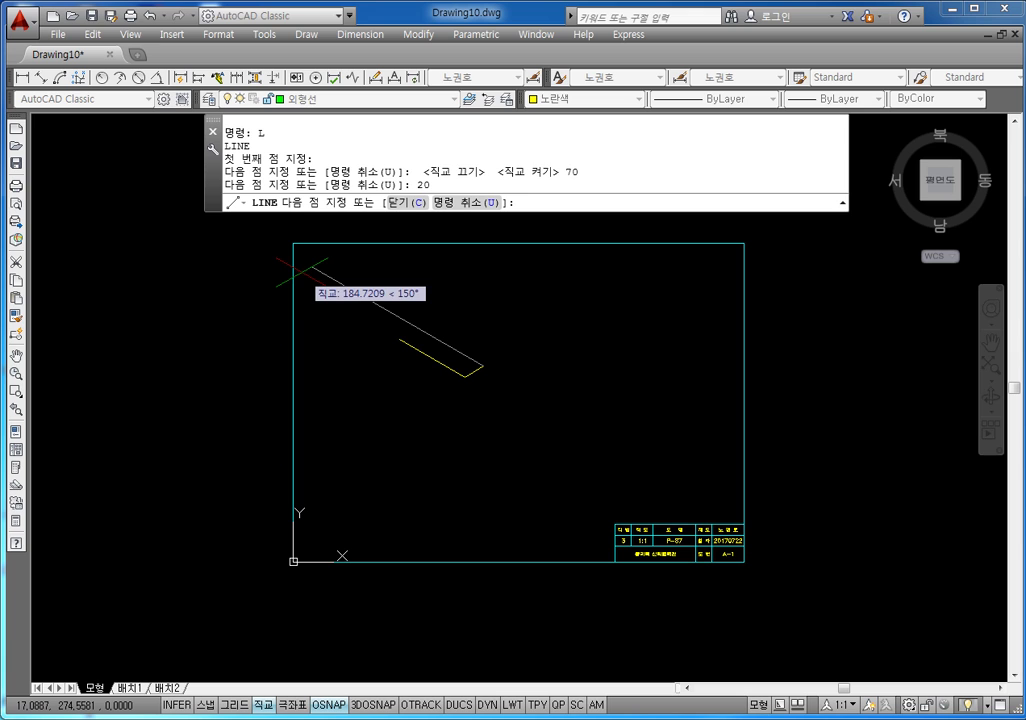
pyautogui.write('70')
pyautogui.press('Return')
pyautogui.write('20')
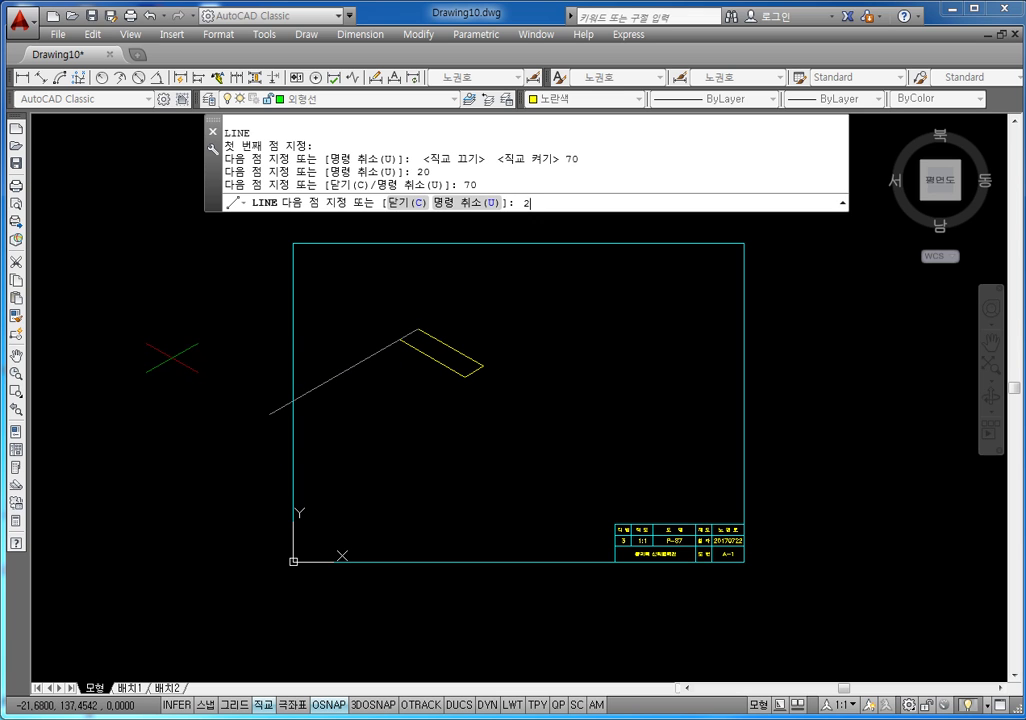
pyautogui.press('Return')
pyautogui.press('Escape')
pyautogui.press('Escape')
pyautogui.press('Escape')
pyautogui.scroll(5, 381, 327)
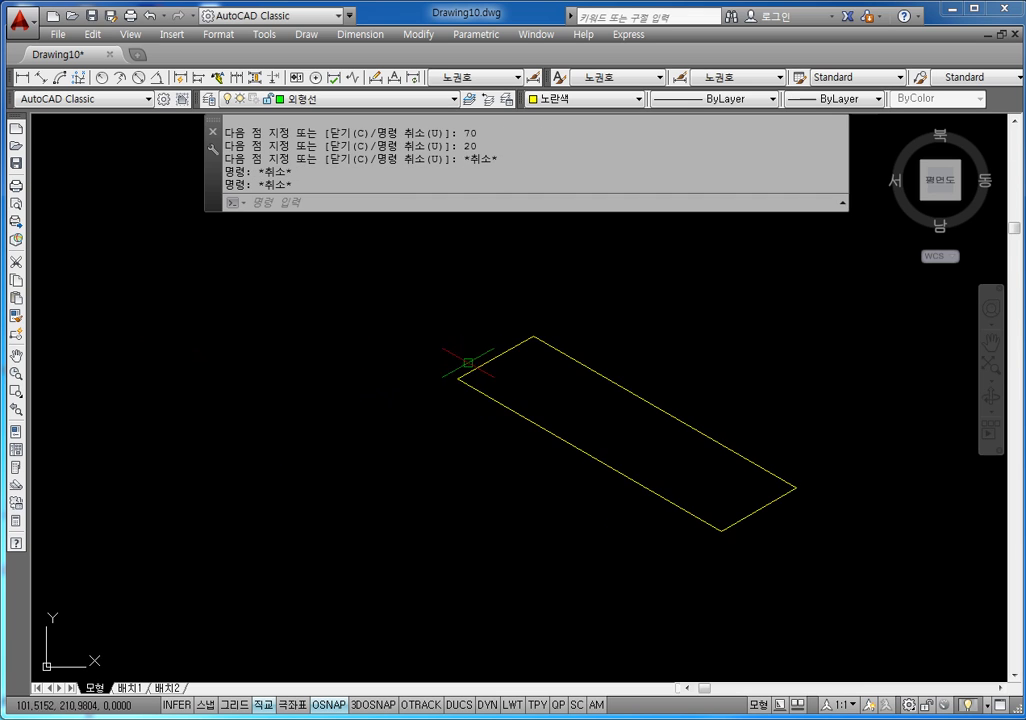
pyautogui.moveTo(566, 399); pyautogui.dragTo(405, 334, button='middle')
pyautogui.scroll(-3, 488, 354)
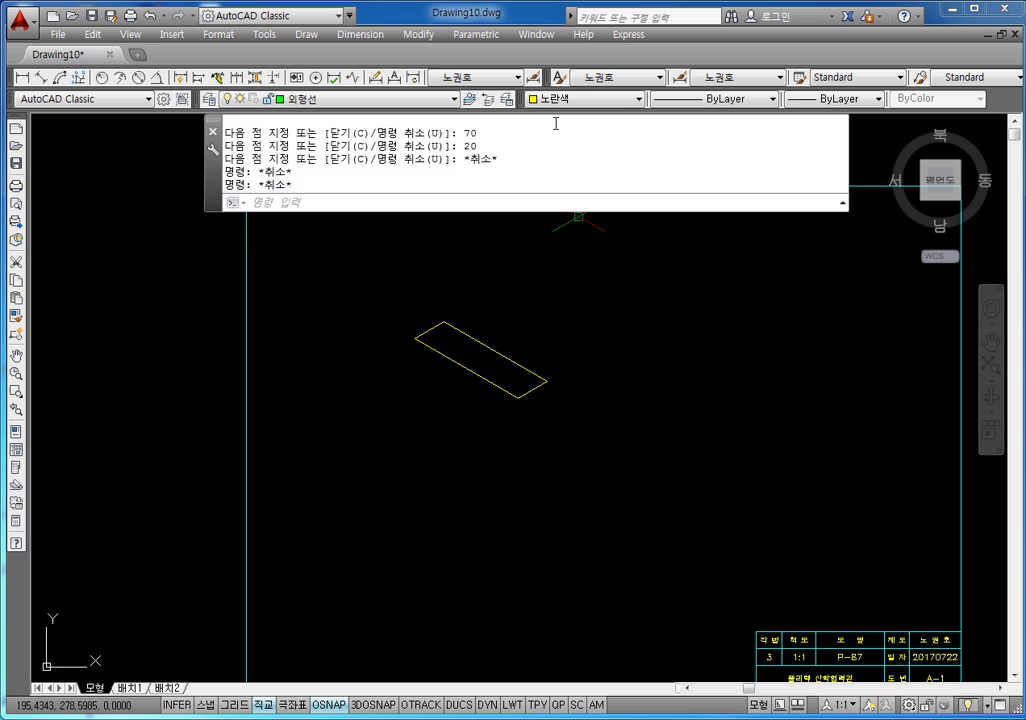
# - Set the colour of the four lines of the isometric rectangle to ByLayer
pyautogui.press('Escape')
pyautogui.click(636, 291)
pyautogui.click(344, 455)
pyautogui.click(600, 99)
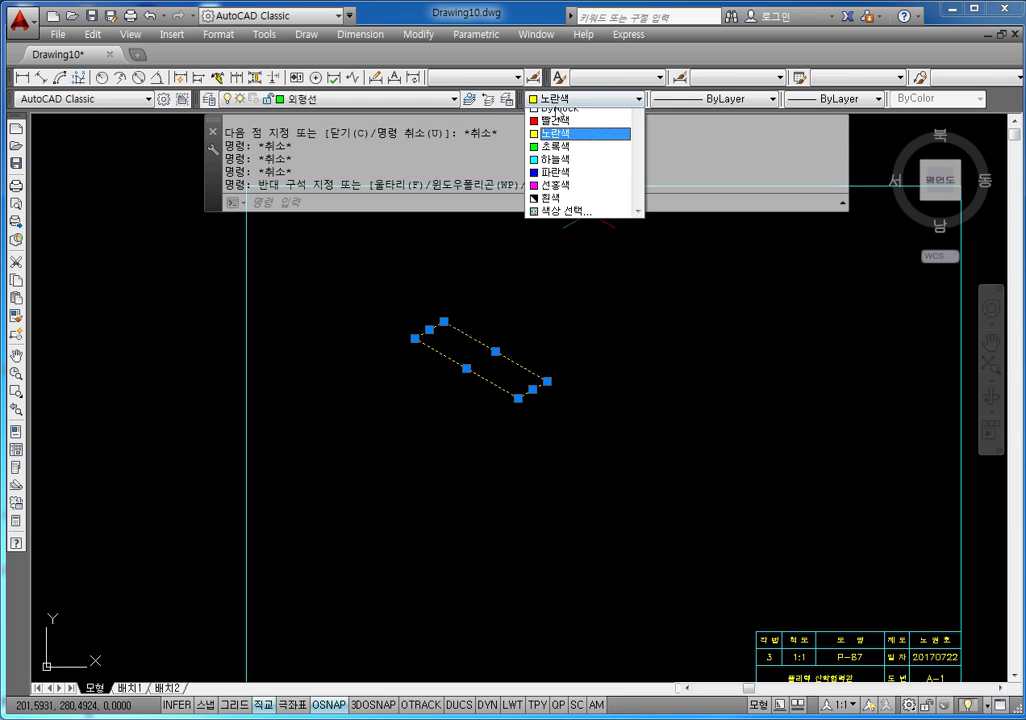
pyautogui.click(561, 112)
pyautogui.press('Escape')
pyautogui.press('Escape')
pyautogui.press('Escape')
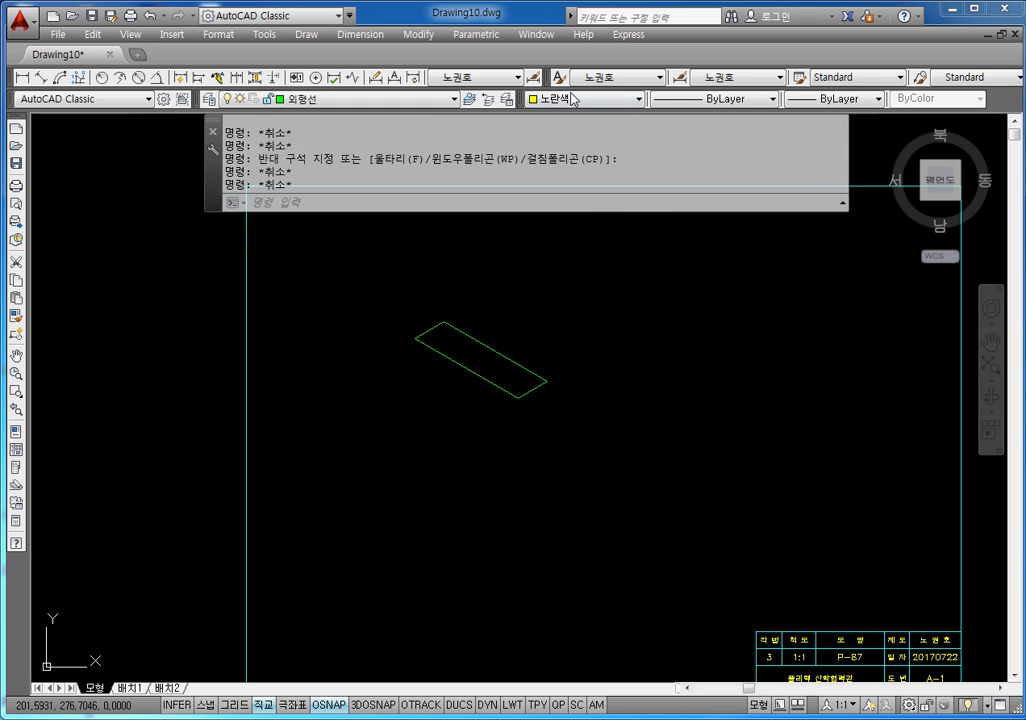
# - Set the current drawing colour for new objects to ByLayer
pyautogui.click(560, 99)
pyautogui.click(555, 109)
pyautogui.press('Escape')
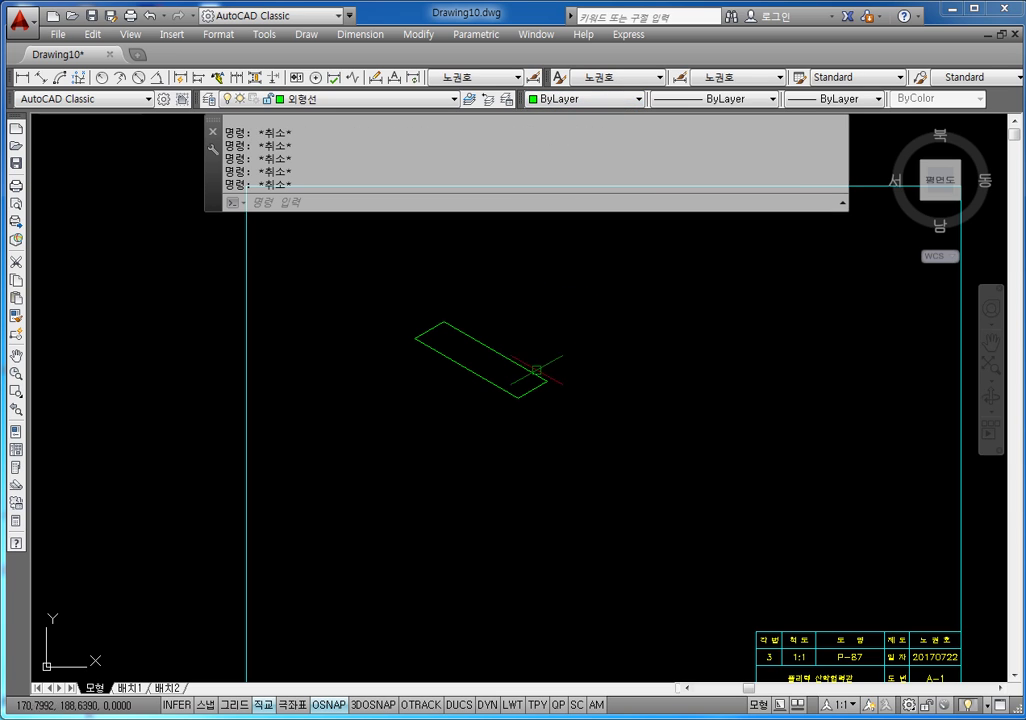
# - Switch to the right isometric plane and draw a 50-unit line straight down from the top face's lowest corner
pyautogui.moveTo(531, 362); pyautogui.dragTo(527, 333, button='middle')
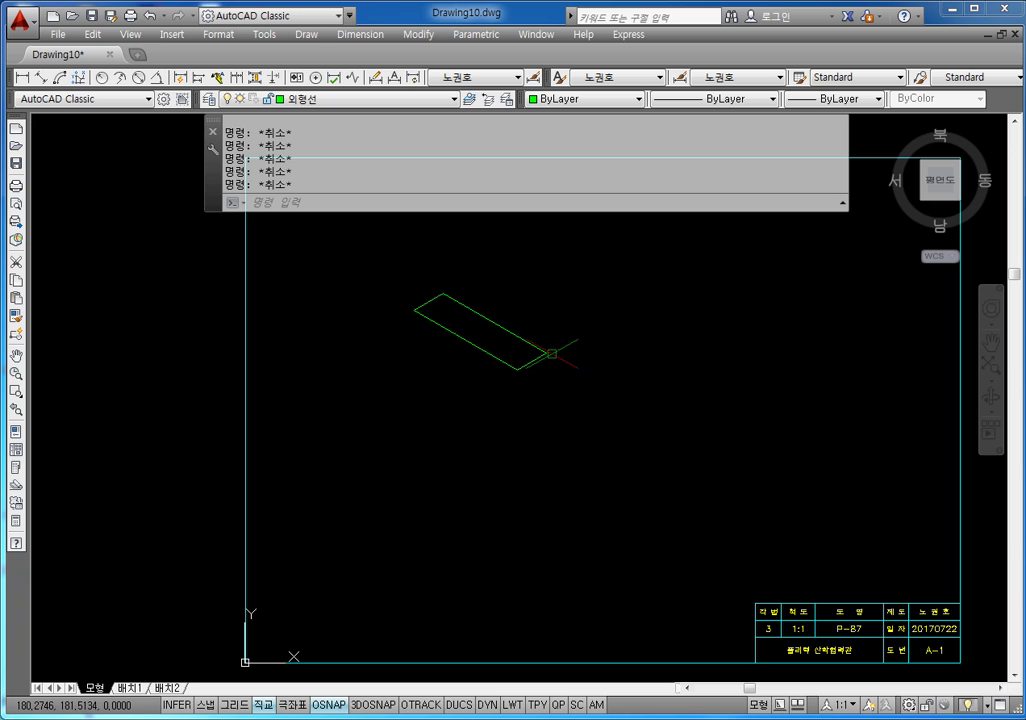
pyautogui.press('F5')
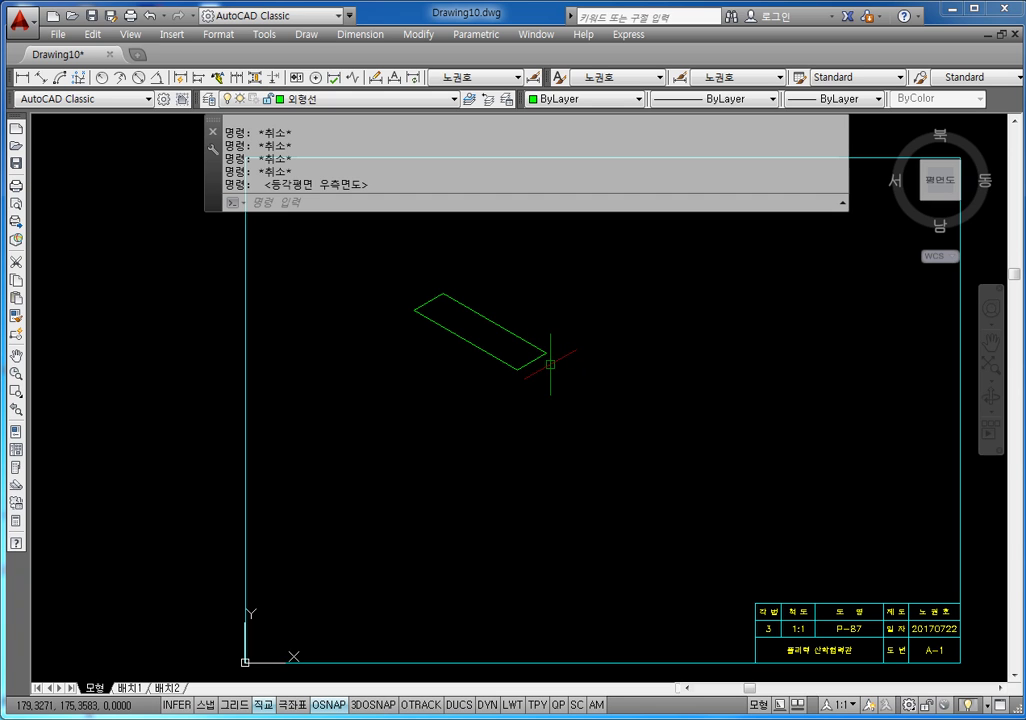
pyautogui.moveTo(550, 413); pyautogui.dragTo(556, 389, button='middle')
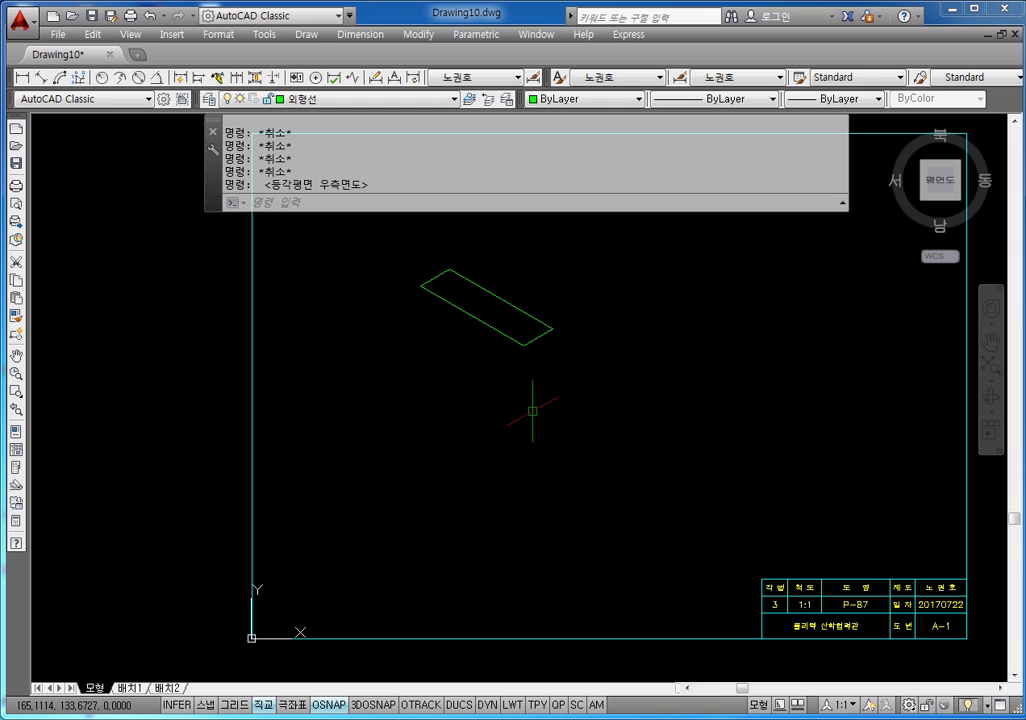
pyautogui.press('Escape')
pyautogui.press('Escape')
pyautogui.write('l')
pyautogui.press('Return')
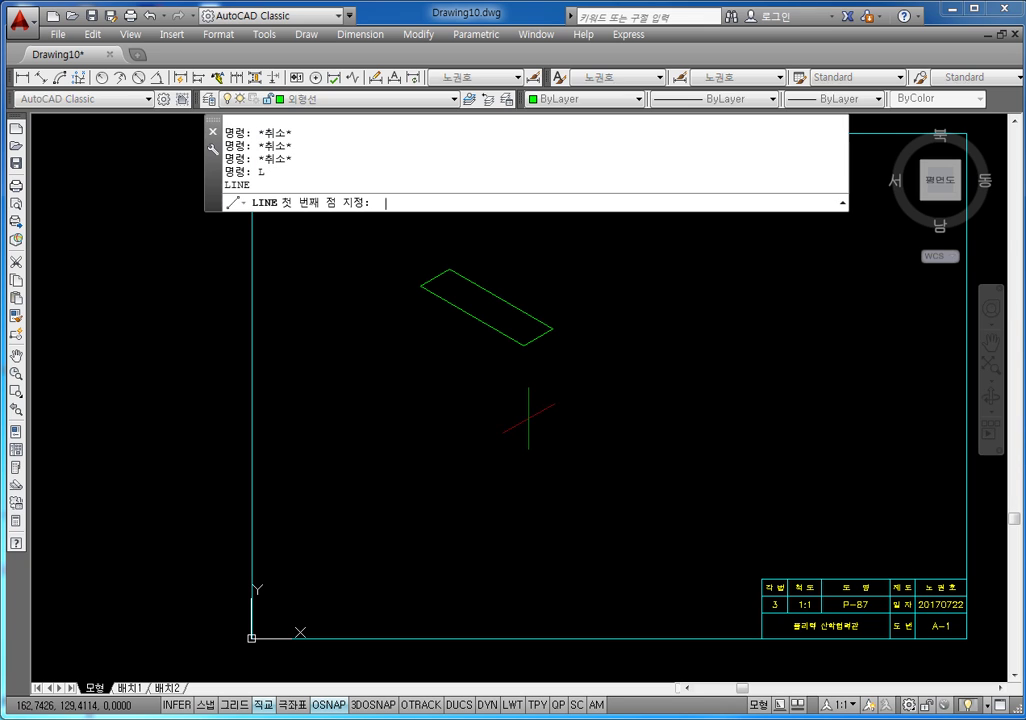
pyautogui.click(524, 345)
pyautogui.write('50')
pyautogui.press('Return')
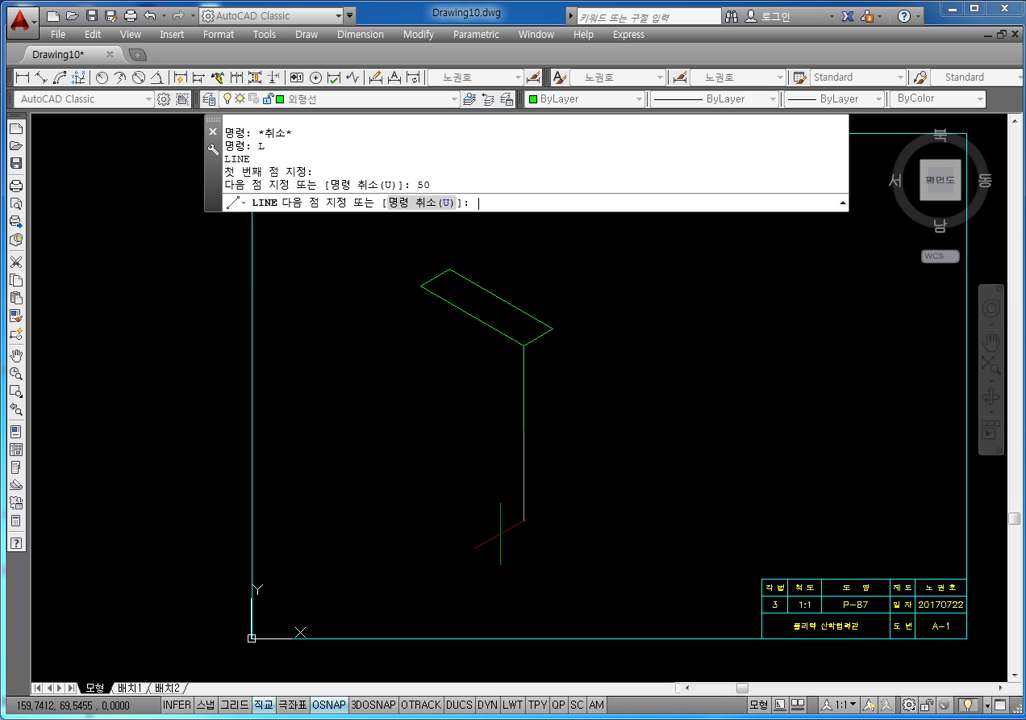
# - Complete the right side face with a 20-unit edge up to the right and a 50-unit edge back up to the top face
pyautogui.write('20')
pyautogui.press('Return')
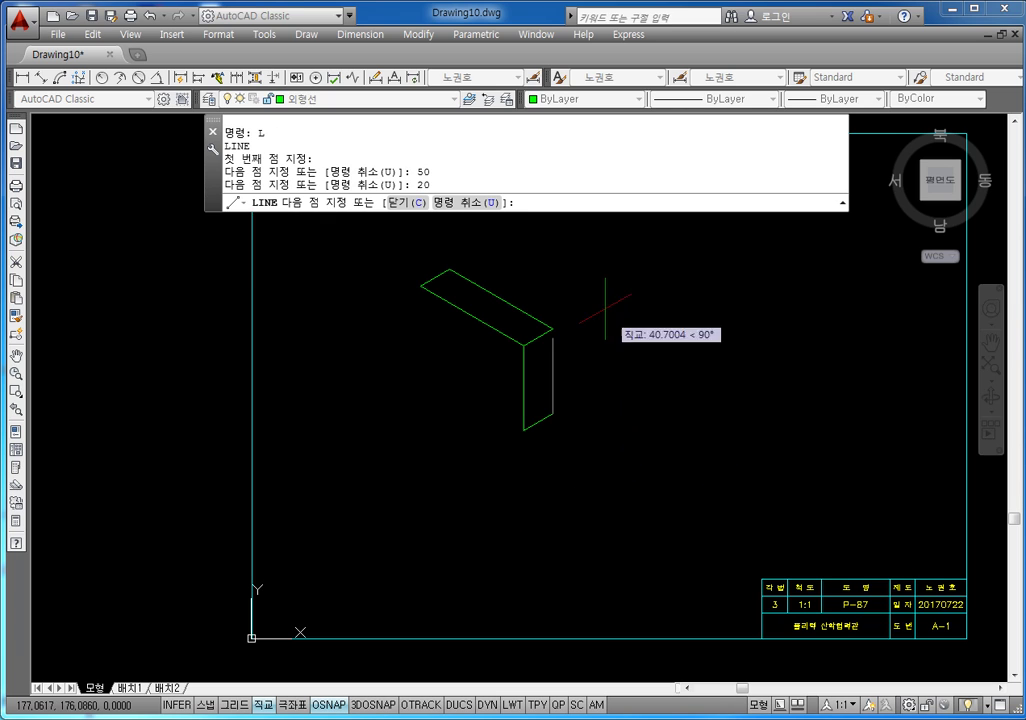
pyautogui.write('50')
pyautogui.press('Return')
pyautogui.press('Escape')
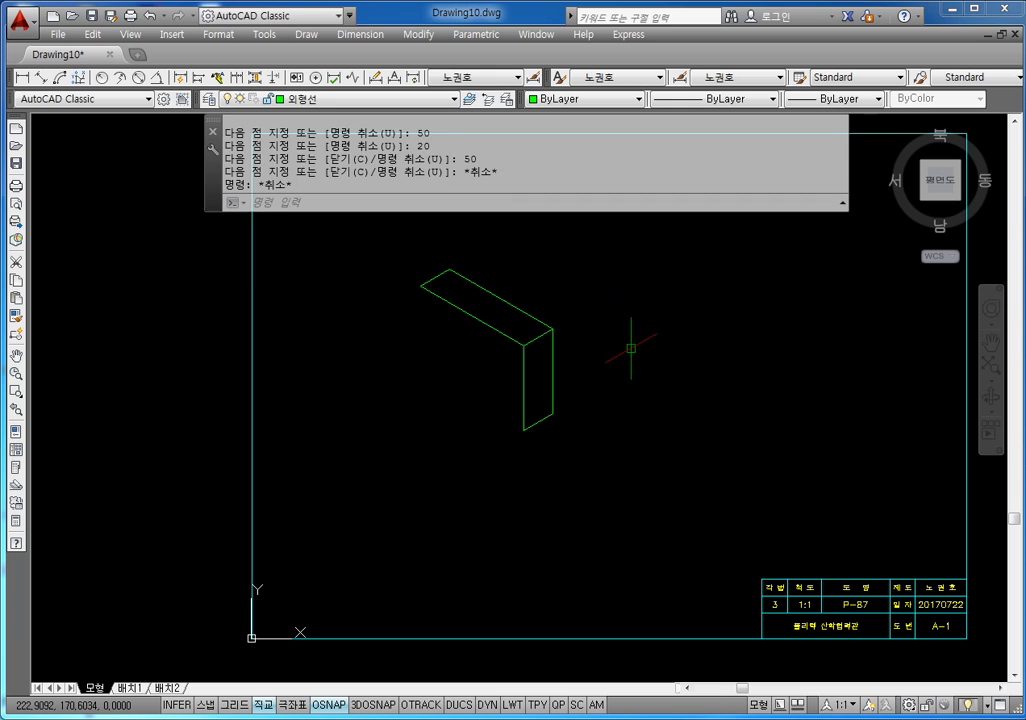
pyautogui.press('Escape')
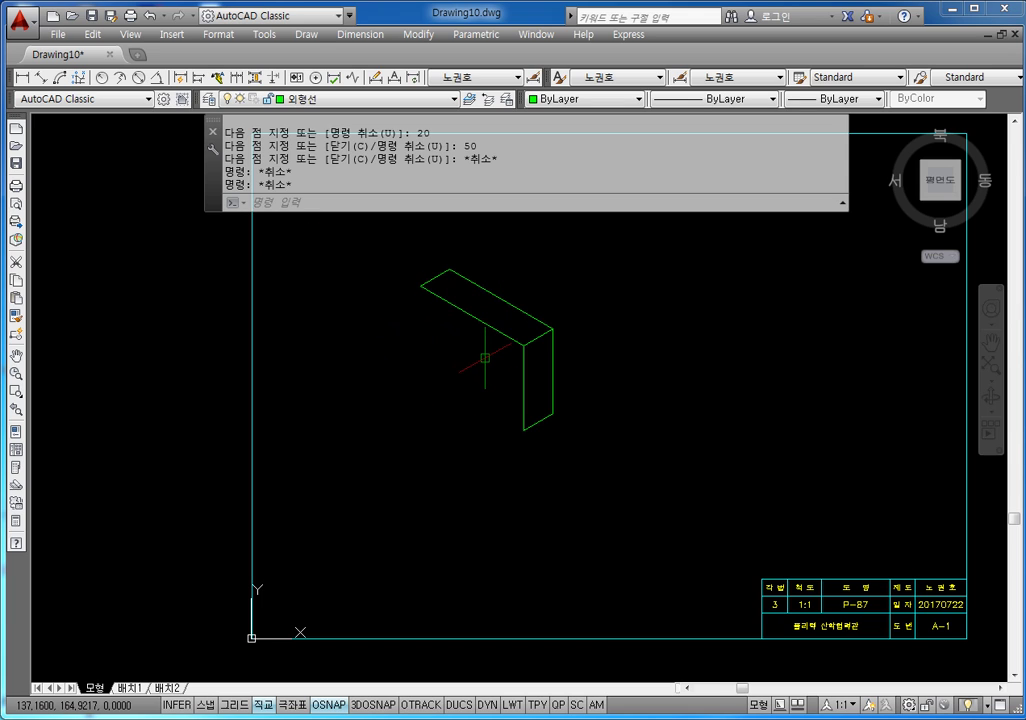
pyautogui.press('Escape')
pyautogui.press('Escape')
pyautogui.write('L')
pyautogui.press('Return')
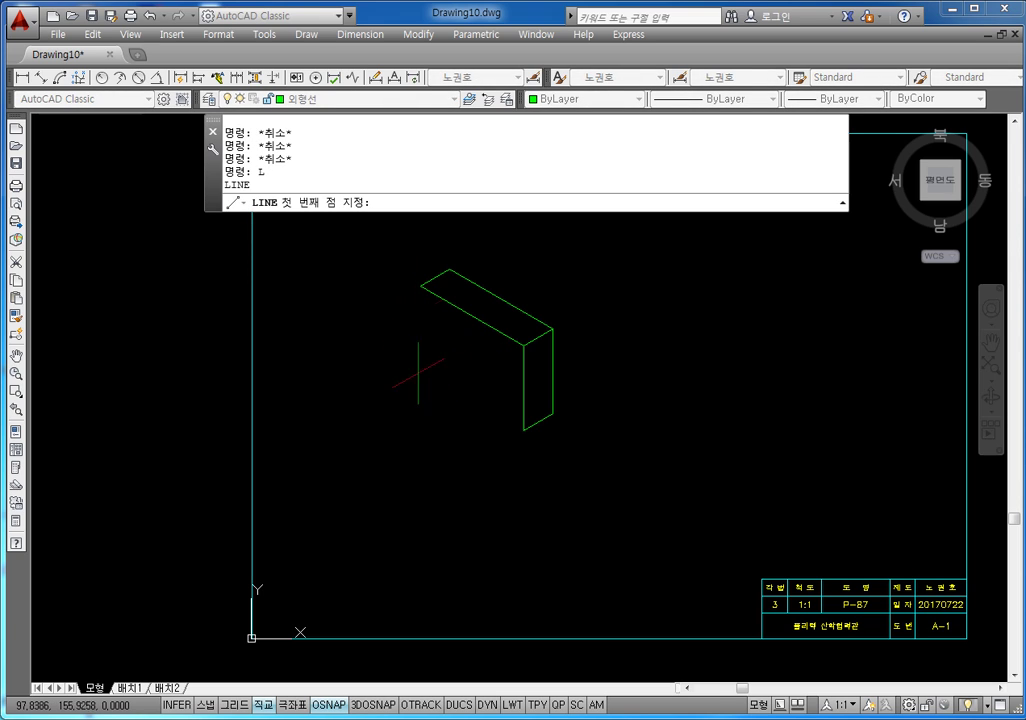
pyautogui.press('Escape')
pyautogui.press('Escape')
pyautogui.press('Escape')
# - Switch to the left isometric plane and draw a 50-unit line straight down from the top face's leftmost corner
pyautogui.press('F5')
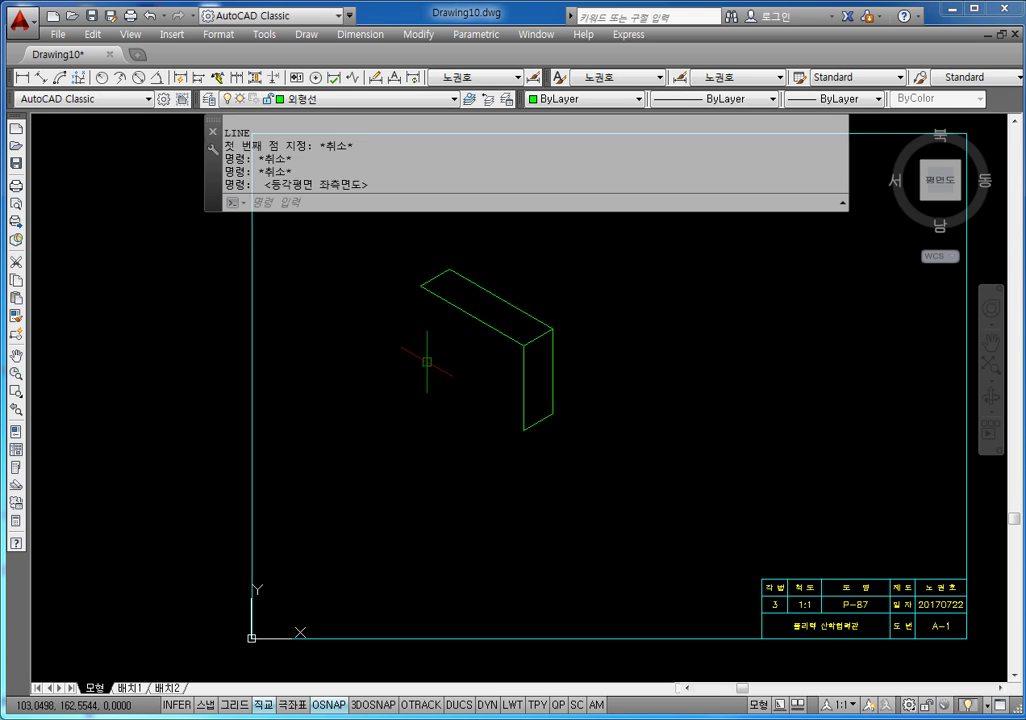
pyautogui.press('Escape')
pyautogui.press('Escape')
pyautogui.write('L')
pyautogui.press('Return')
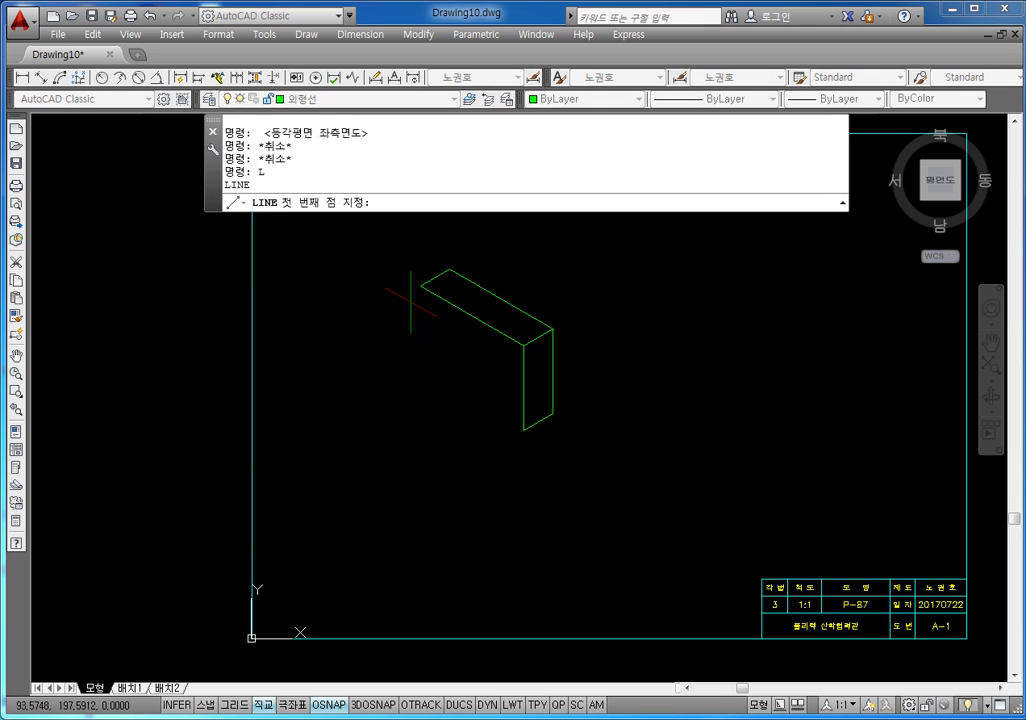
pyautogui.click(421, 286)
pyautogui.write('50')
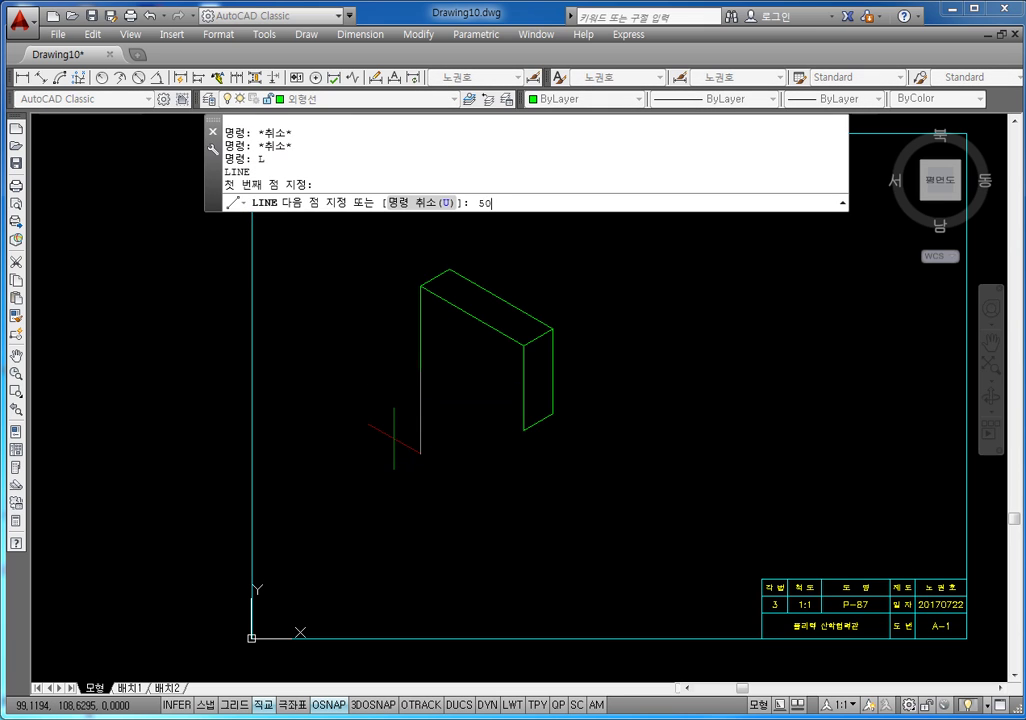
pyautogui.press('Return')
# - Draw a 7-unit line down to the right from the left vertical edge's lower end, and erase it
pyautogui.write('7')
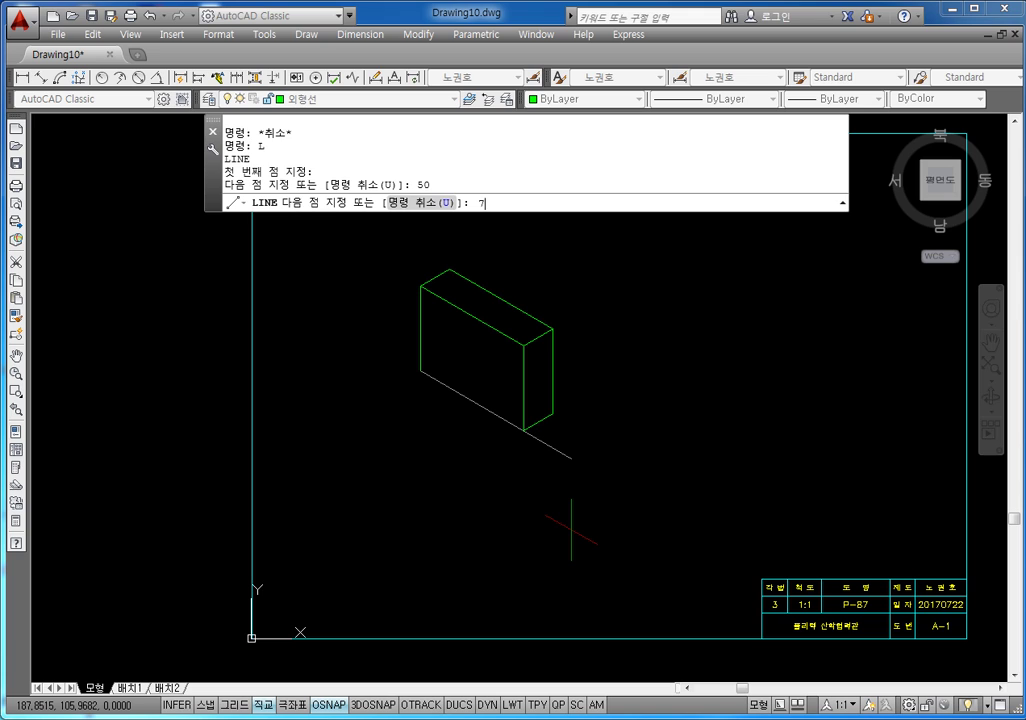
pyautogui.press('Return')
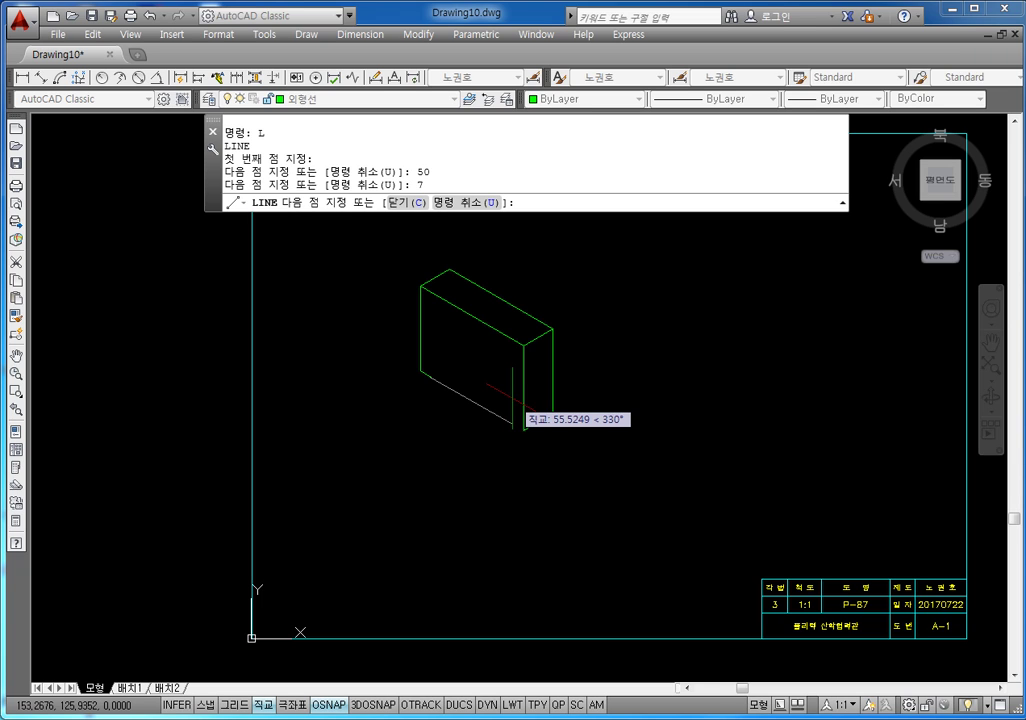
pyautogui.press('Escape')
pyautogui.press('Escape')
pyautogui.press('Escape')
pyautogui.press('Escape')
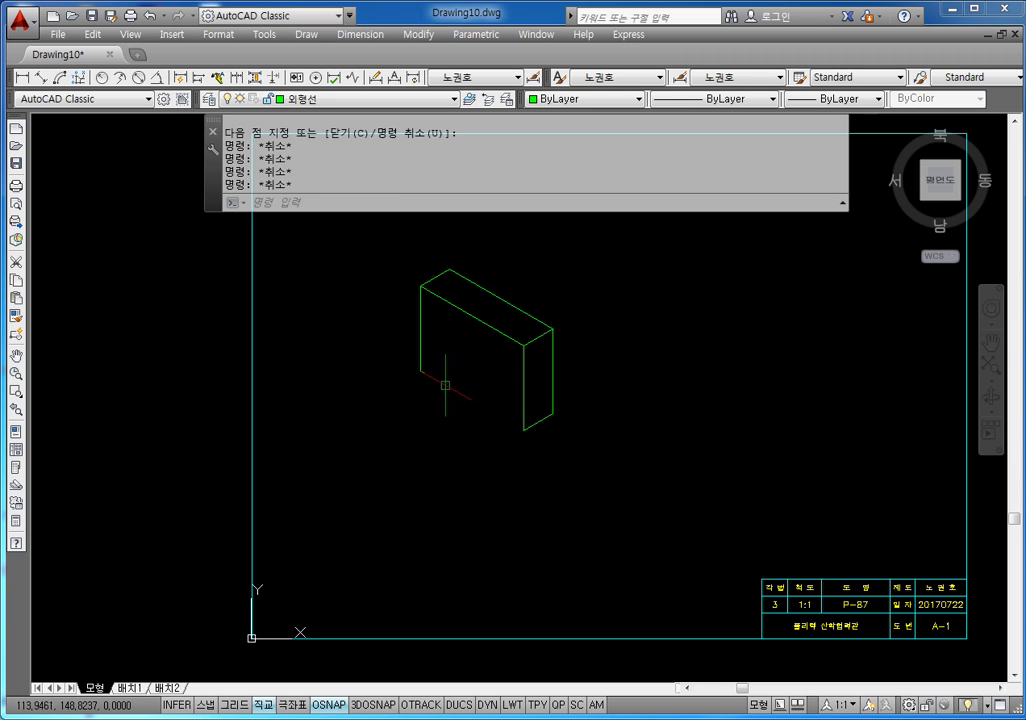
pyautogui.click(424, 371)
pyautogui.press('Delete')
pyautogui.press('Escape')
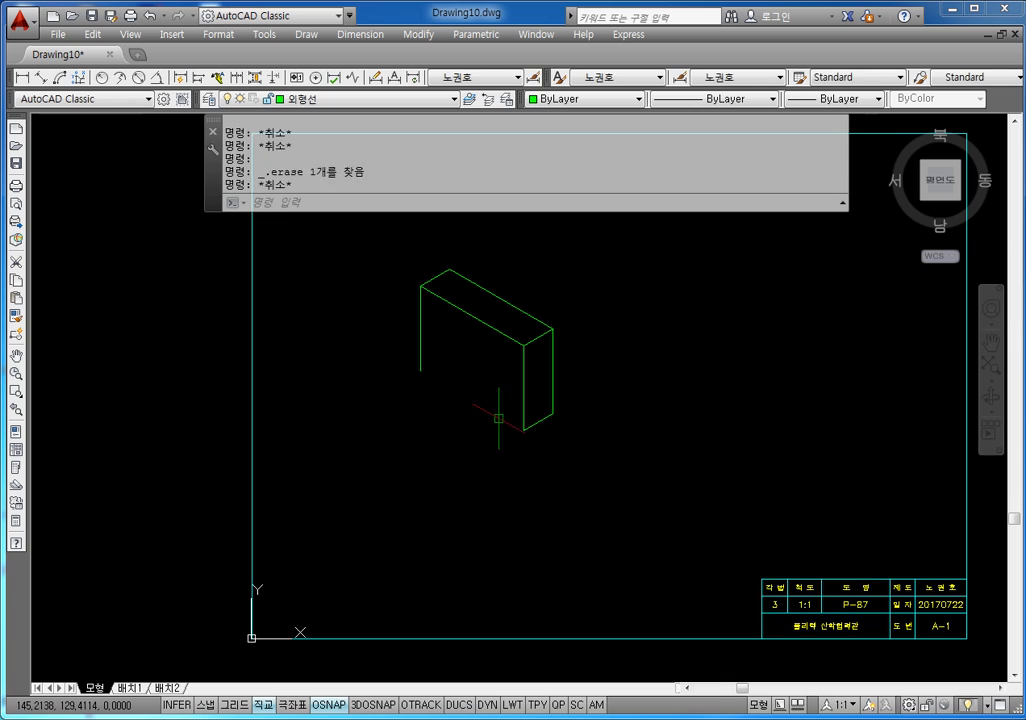
pyautogui.write('l')
pyautogui.press('Return')
pyautogui.click(420, 371)
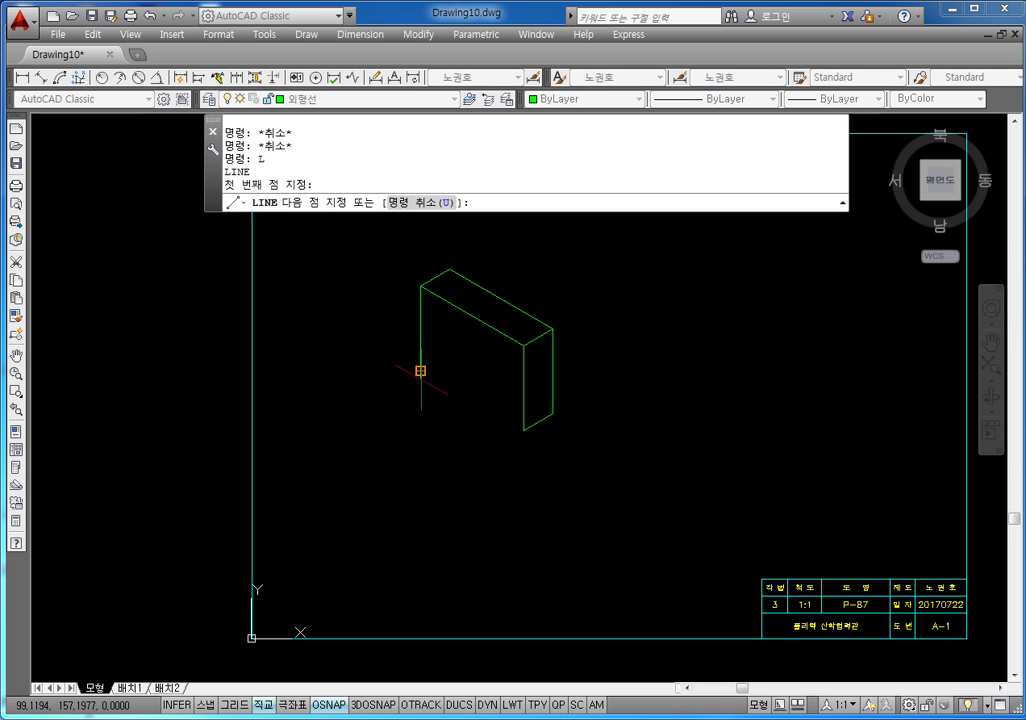
pyautogui.press('Return')
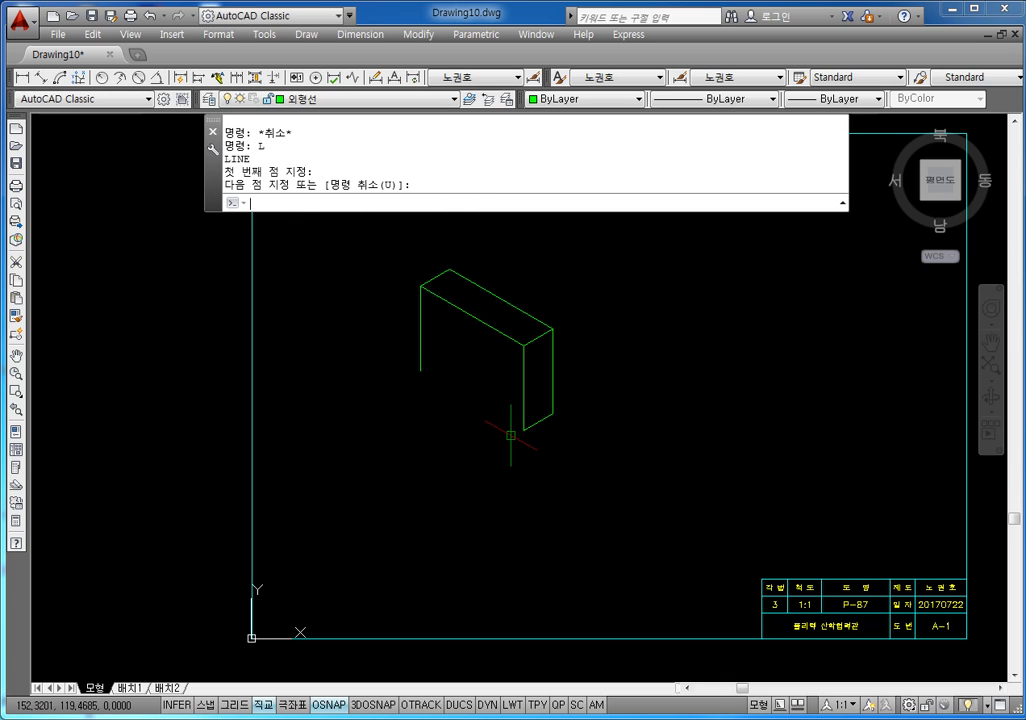
pyautogui.press('Escape')
pyautogui.press('Escape')
# - Draw the front face's 70-unit bottom edge from the left vertical edge's lower end to the right face's lowest corner
pyautogui.write('l')
pyautogui.press('Return')
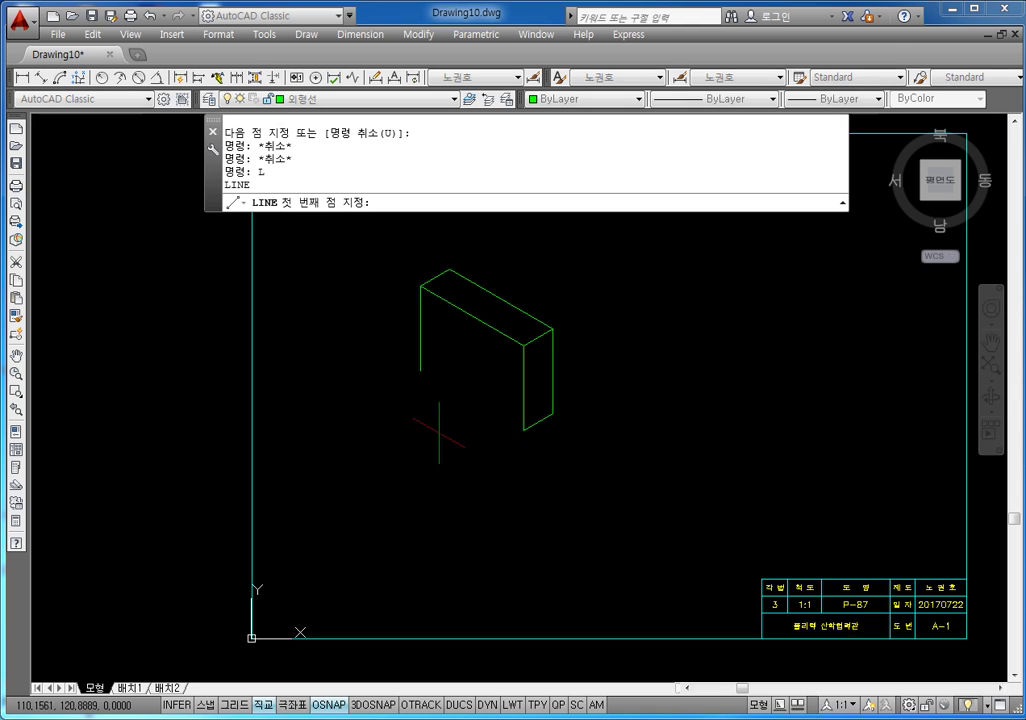
pyautogui.click(420, 371)
pyautogui.write('70')
pyautogui.press('Return')
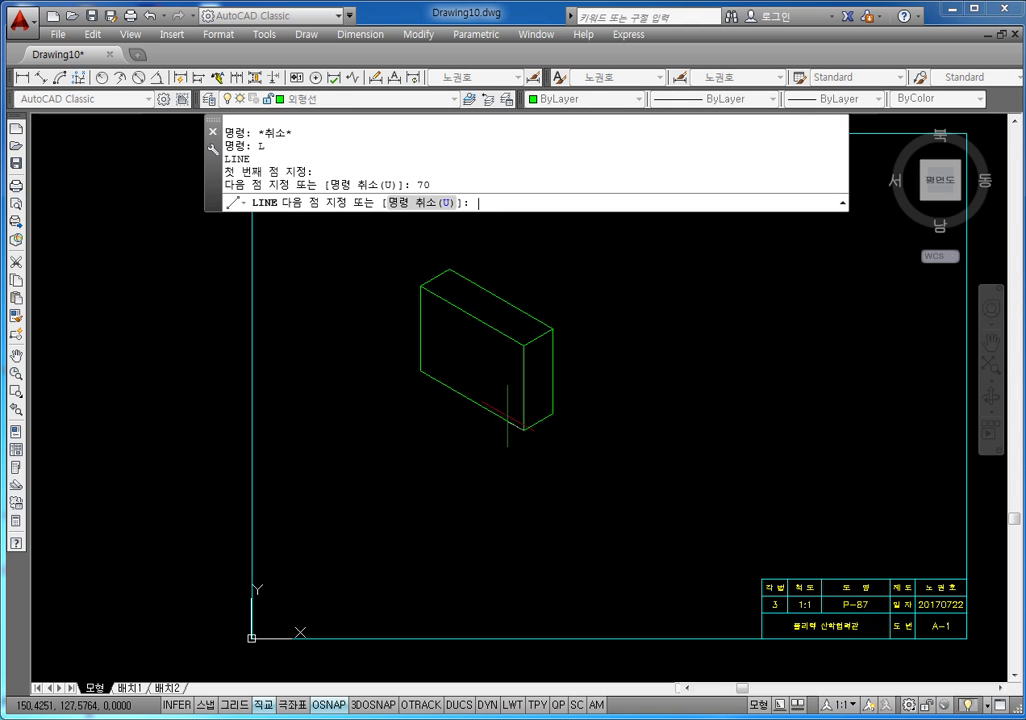
pyautogui.press('Escape')
pyautogui.press('Escape')
pyautogui.moveTo(486, 333); pyautogui.dragTo(461, 375, button='middle')
pyautogui.scroll(2, 468, 380)
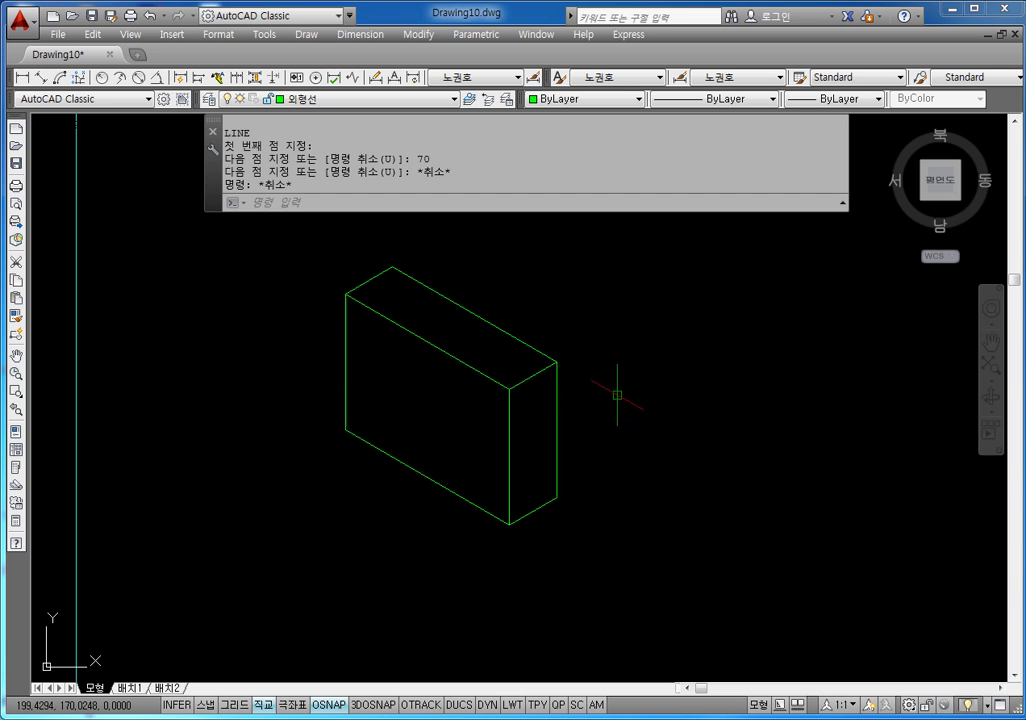
pyautogui.scroll(-2, 503, 396)
pyautogui.press('Escape')
pyautogui.press('Escape')
pyautogui.press('Escape')
pyautogui.press('Escape')
pyautogui.moveTo(506, 395); pyautogui.dragTo(513, 360, button='middle')
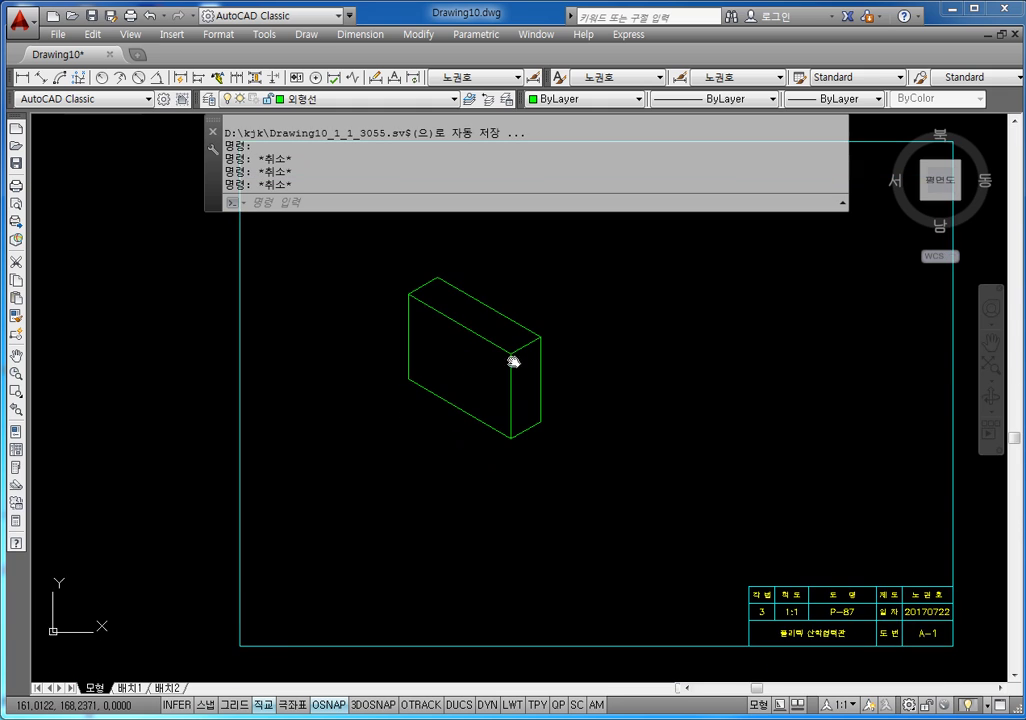
pyautogui.scroll(2, 509, 369)
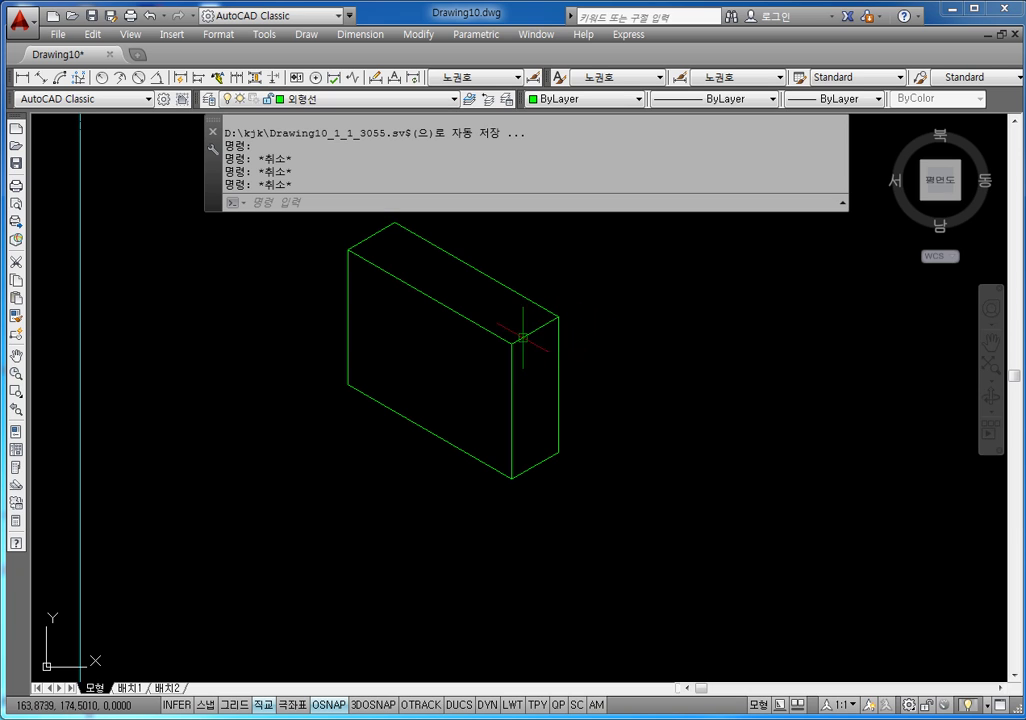
pyautogui.moveTo(522, 337); pyautogui.dragTo(558, 358, button='middle')
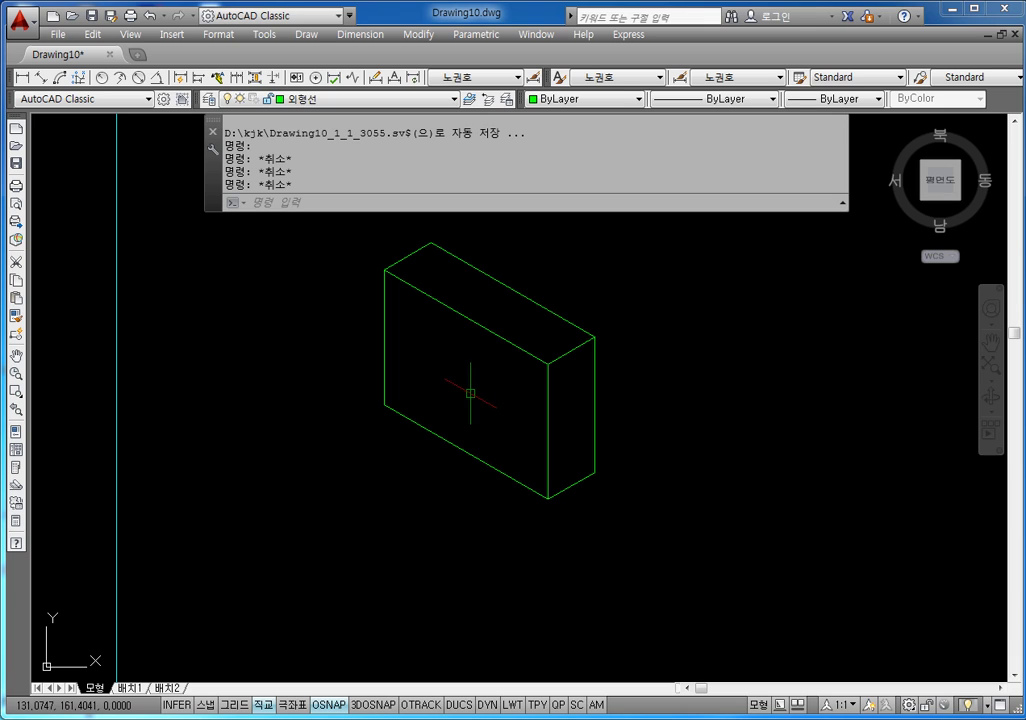
pyautogui.press('Escape')
pyautogui.moveTo(463, 360); pyautogui.dragTo(459, 378, button='middle')
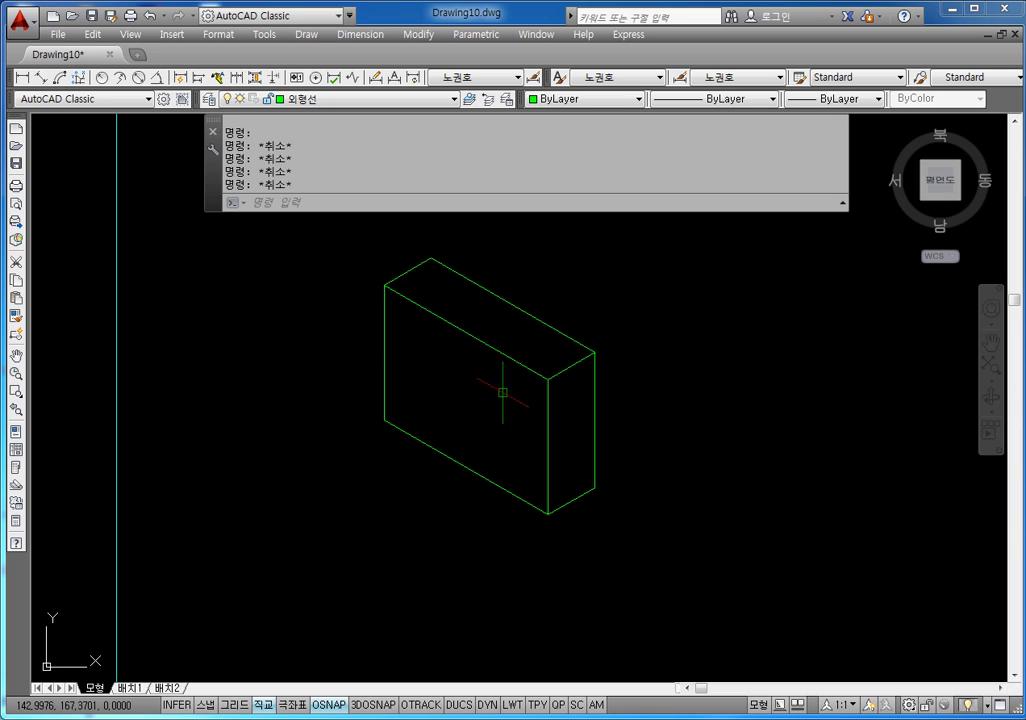
pyautogui.press('Escape')
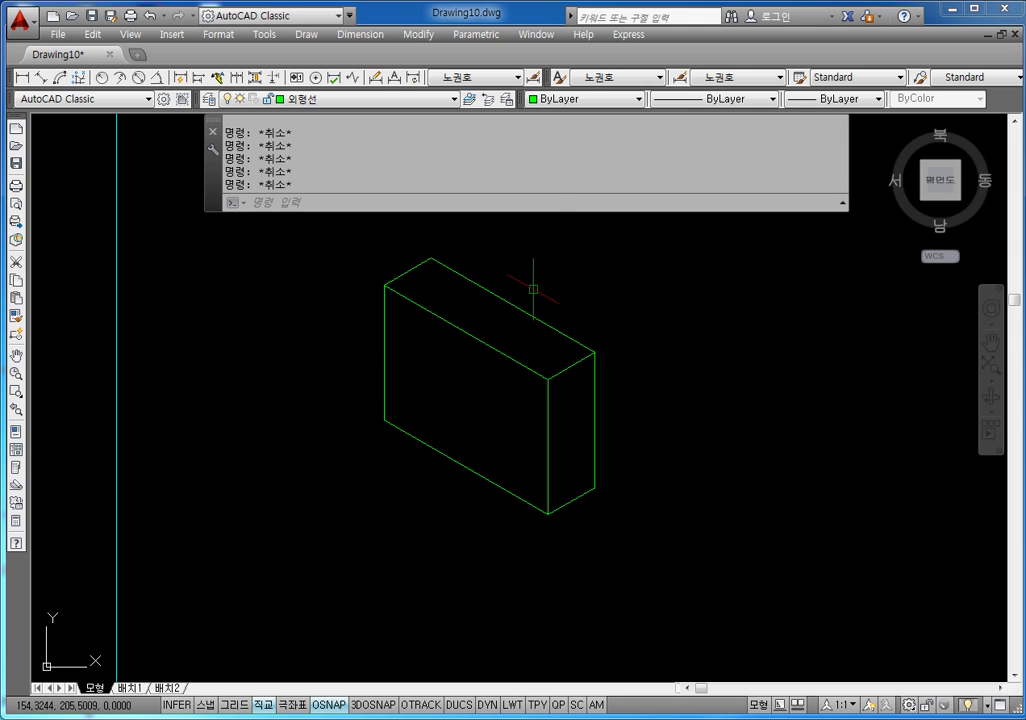
# - Set the colour to red and draw a 10-unit line down from the front face's upper right corner, continued 10 units inward parallel to the top edge
pyautogui.click(548, 99)
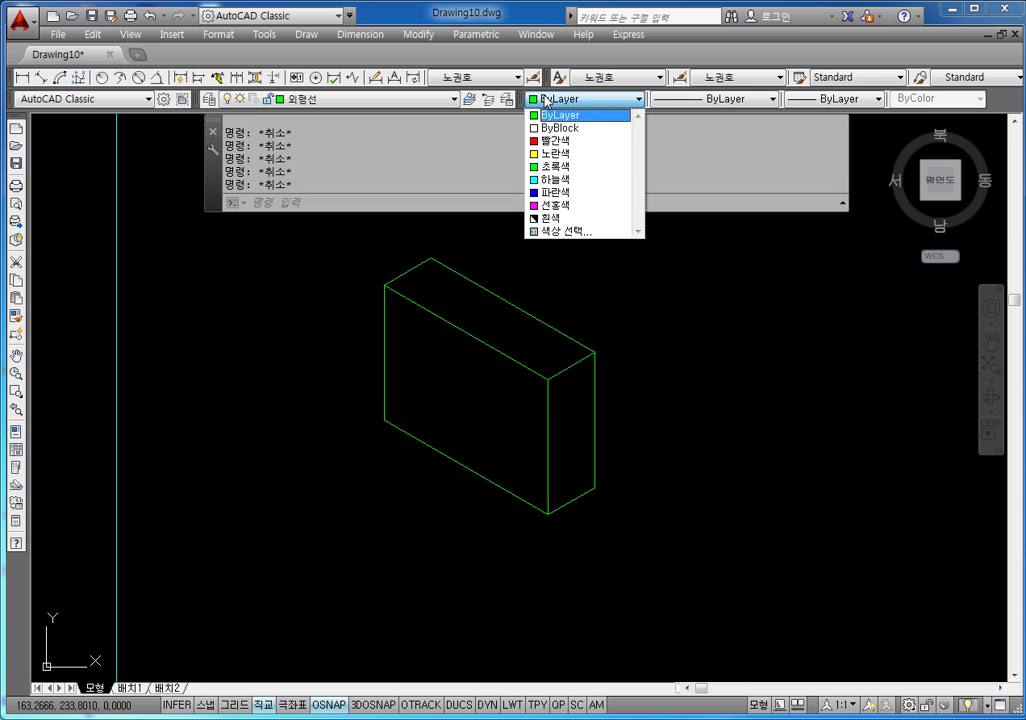
pyautogui.click(546, 141)
pyautogui.scroll(2, 531, 305)
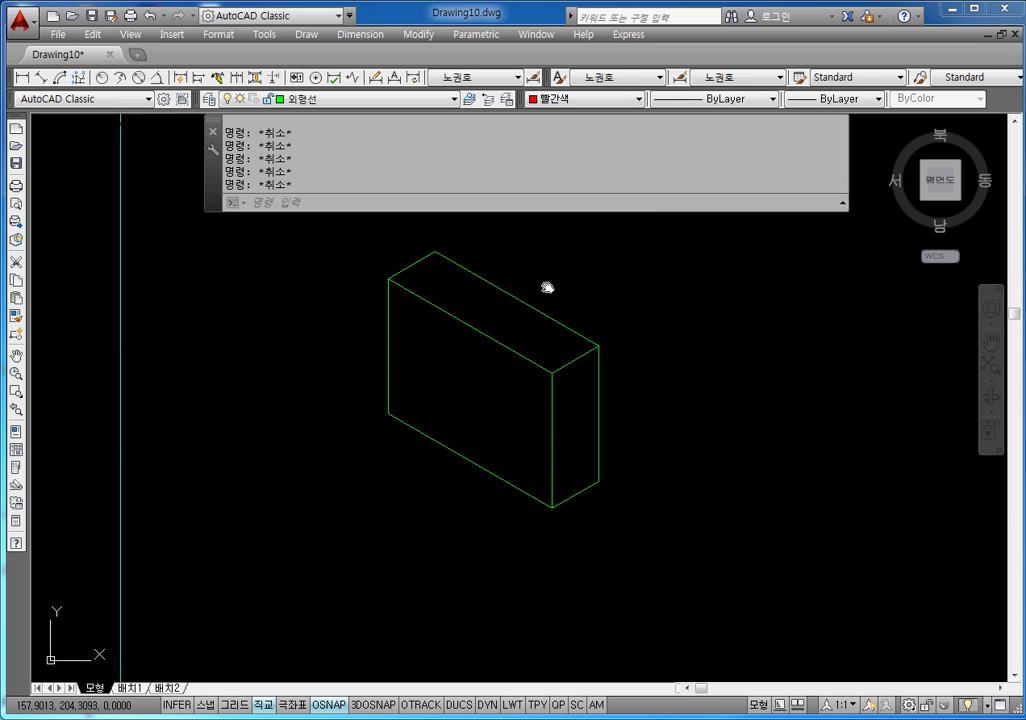
pyautogui.moveTo(599, 335); pyautogui.dragTo(592, 358, button='middle')
pyautogui.write('l')
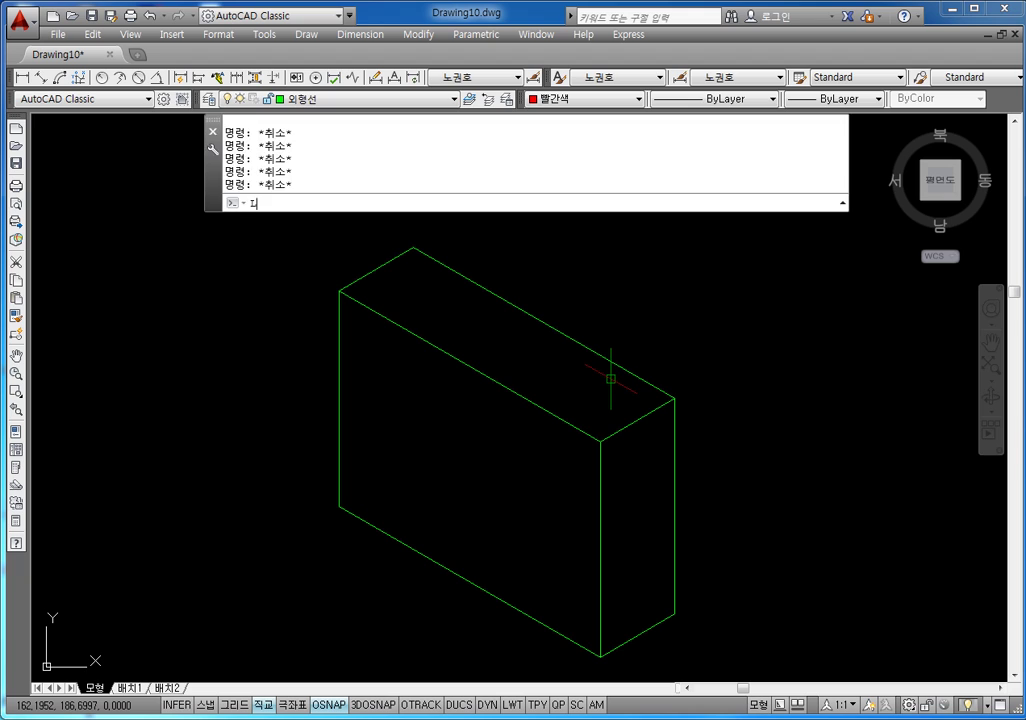
pyautogui.press('Return')
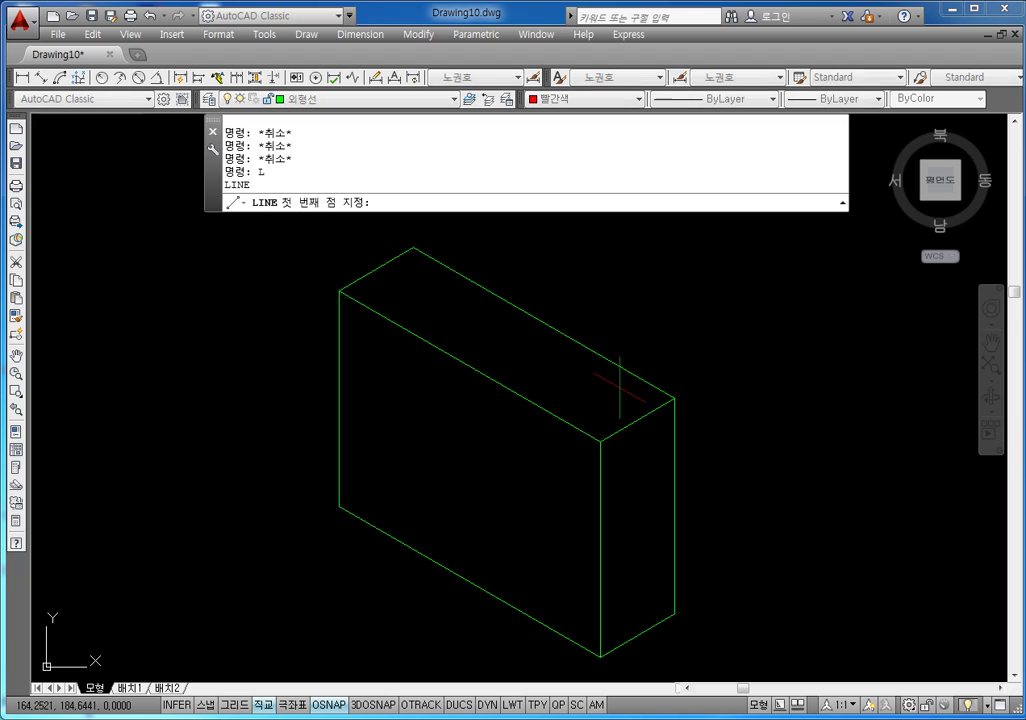
pyautogui.click(600, 441)
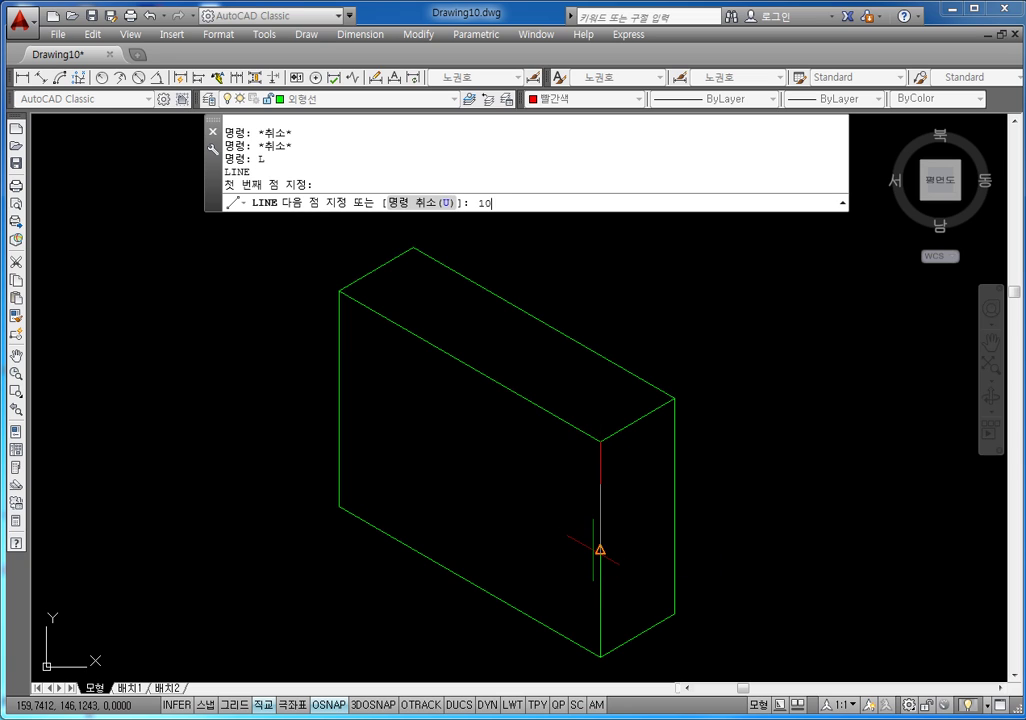
pyautogui.press('Return')
pyautogui.write('10')
pyautogui.press('Return')
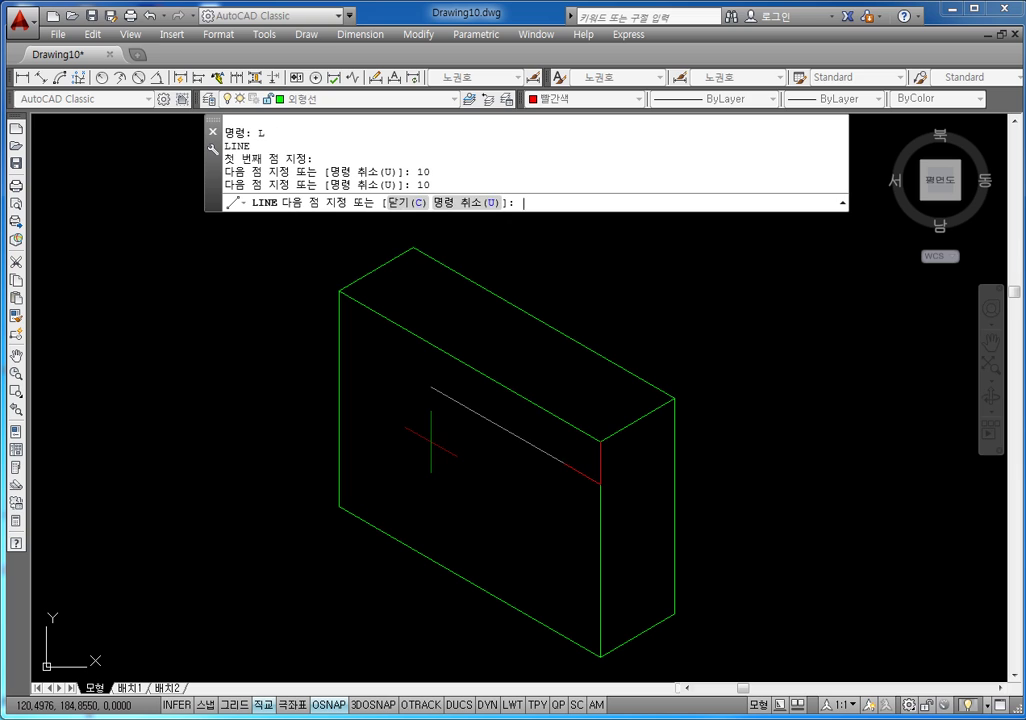
pyautogui.press('Escape')
pyautogui.press('Escape')
pyautogui.press('Escape')
pyautogui.press('Escape')
pyautogui.press('Escape')
pyautogui.press('Escape')
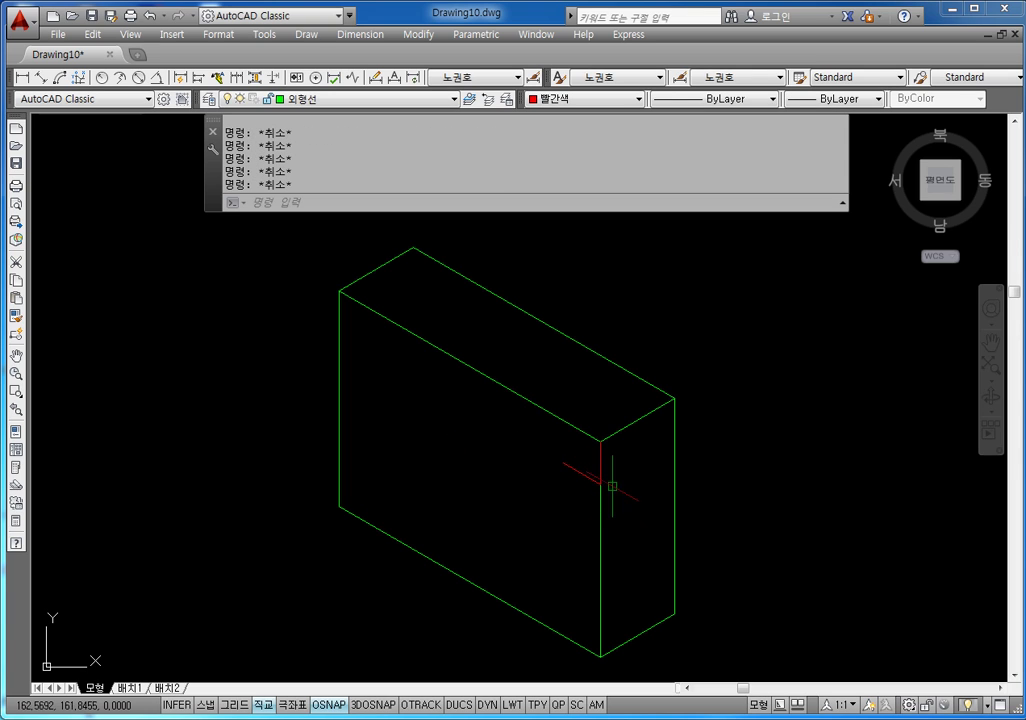
# - Draw a 10-unit line down from the front face's upper left corner, continued 10 units inward parallel to the top edge
pyautogui.press('Return')
pyautogui.click(339, 290)
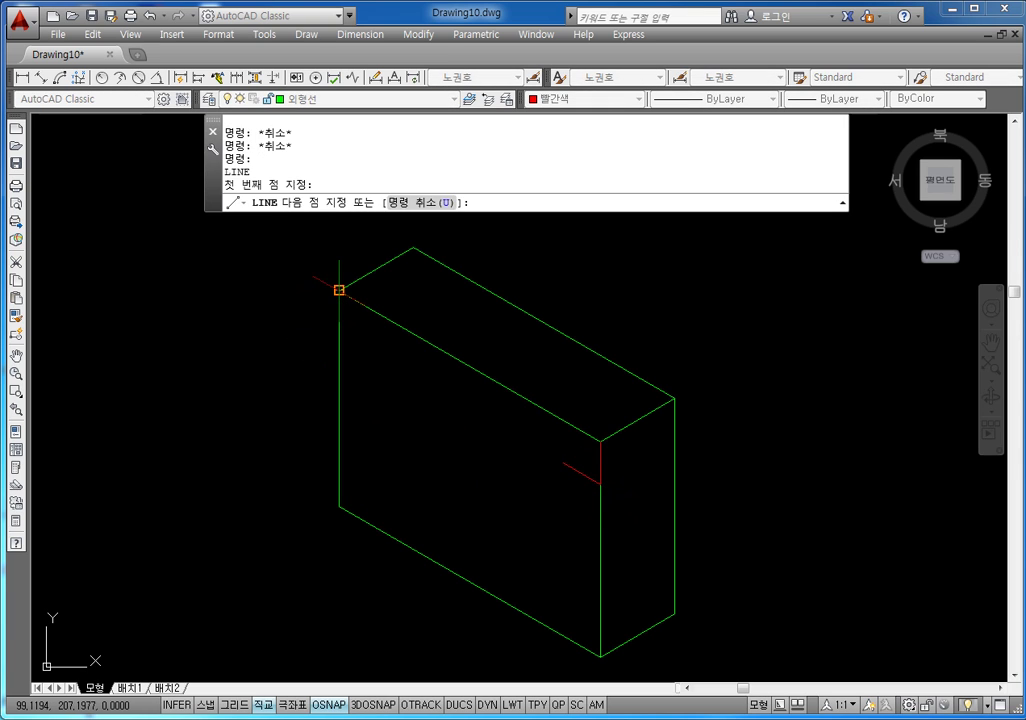
pyautogui.write('10')
pyautogui.press('Return')
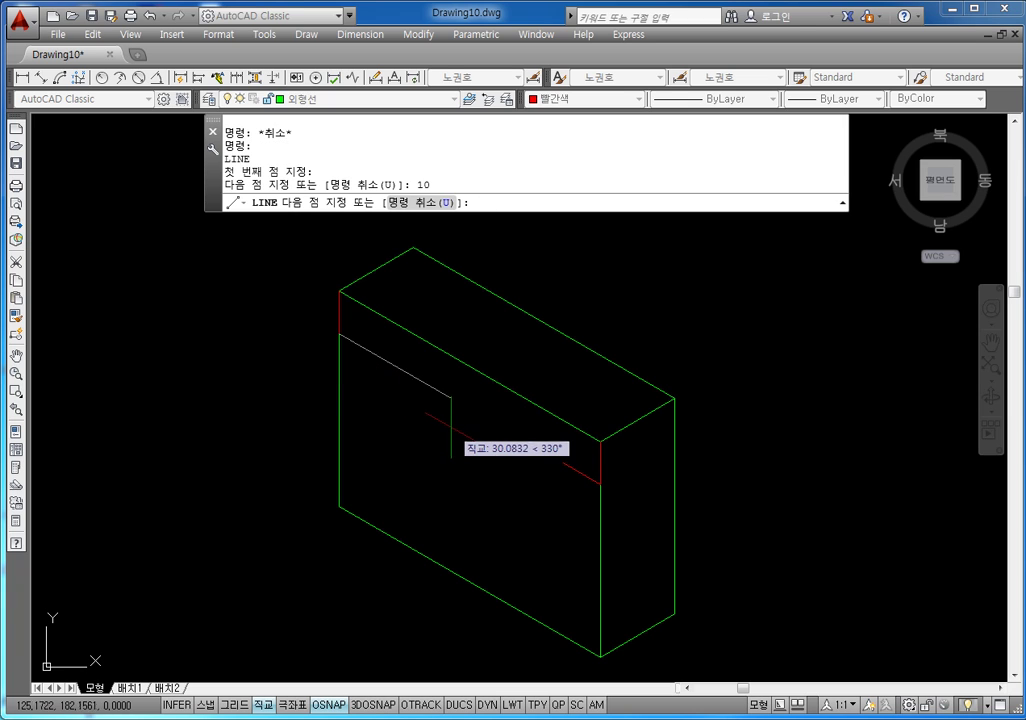
pyautogui.write('10')
pyautogui.press('Return')
pyautogui.press('Escape')
pyautogui.press('Escape')
pyautogui.press('Escape')
pyautogui.press('Escape')
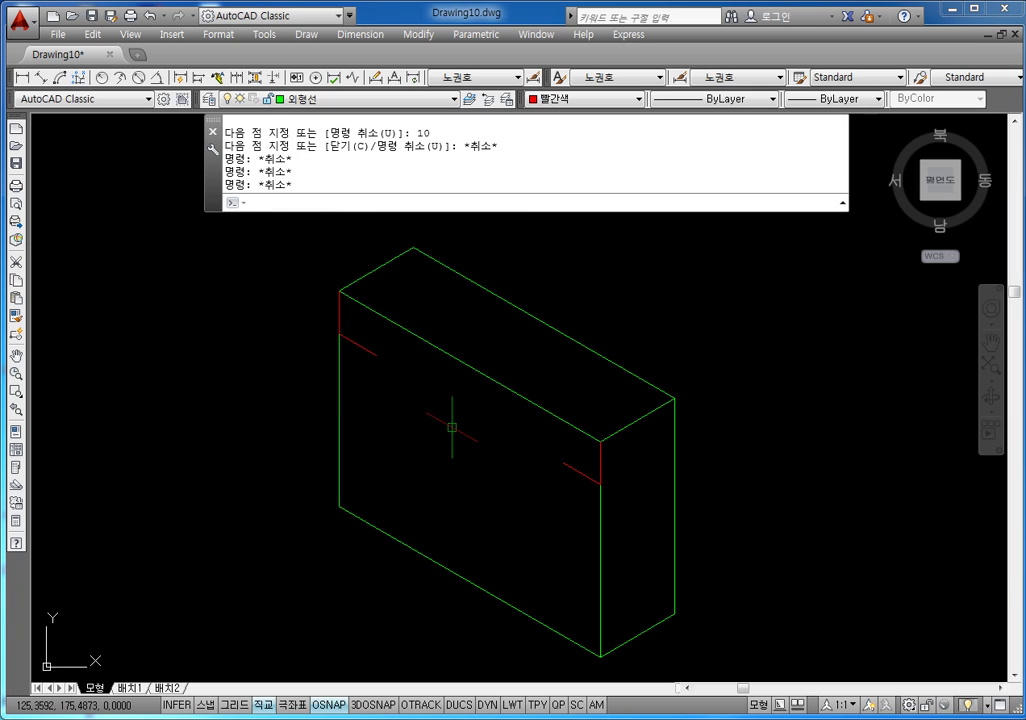
pyautogui.press('Escape')
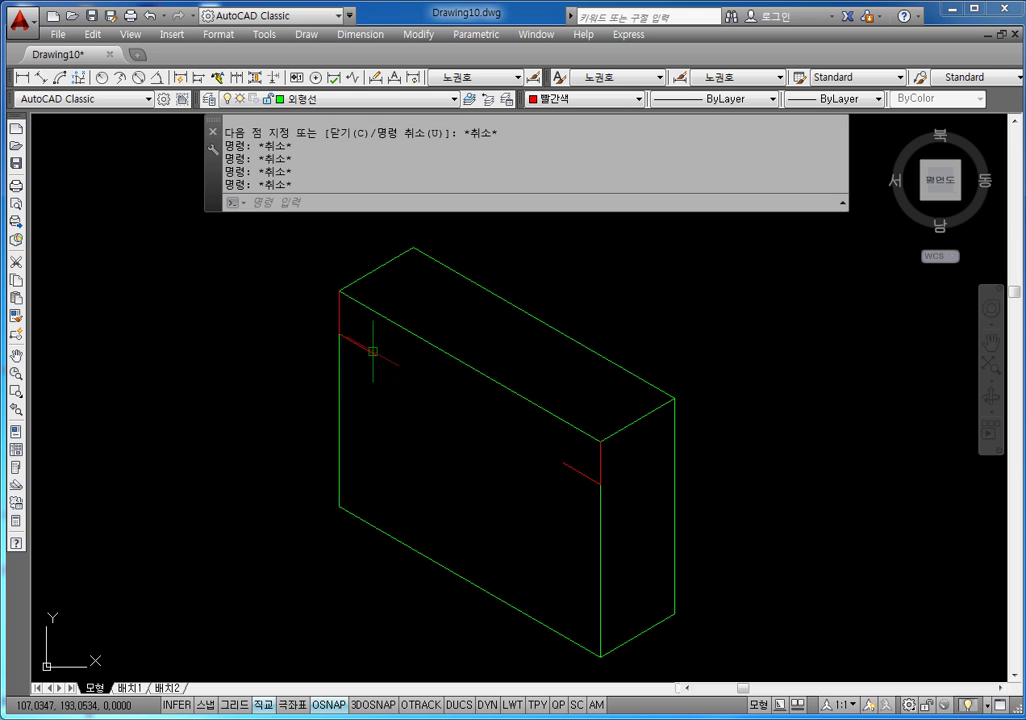
pyautogui.press('Escape')
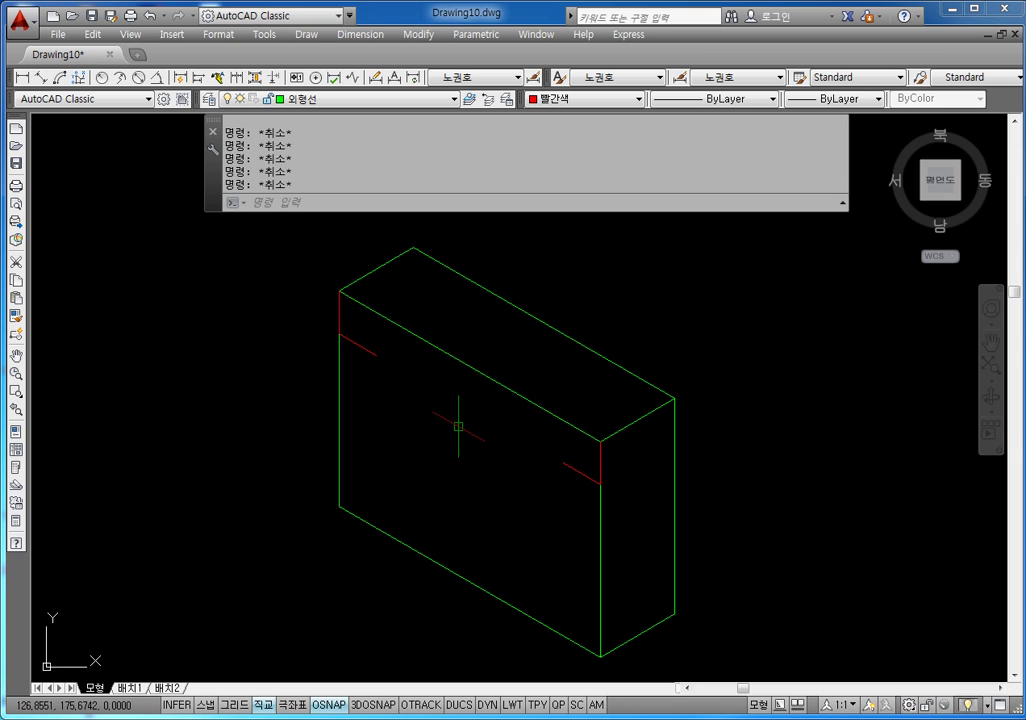
pyautogui.write('EL')
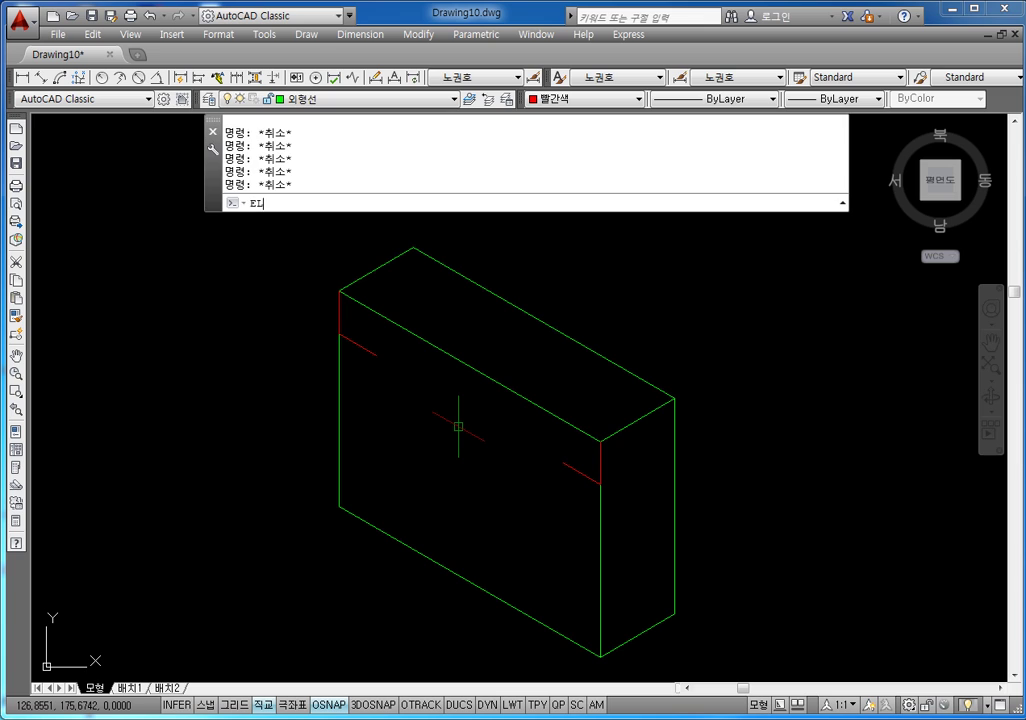
pyautogui.press('Return')
pyautogui.press('Escape')
pyautogui.press('Escape')
pyautogui.press('Escape')
pyautogui.press('Escape')
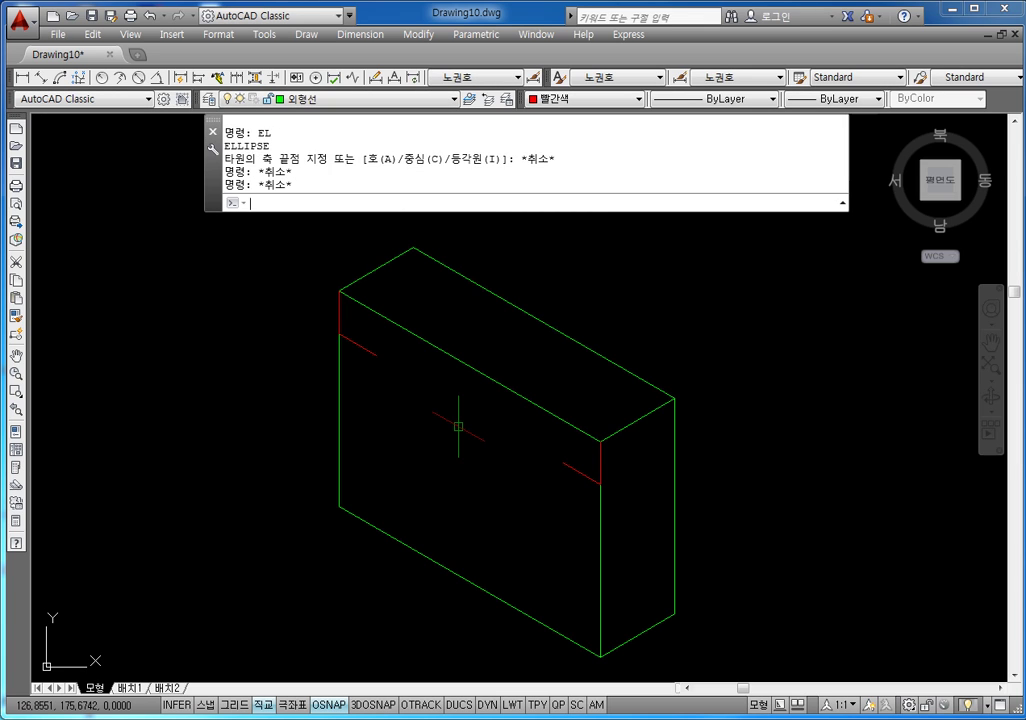
pyautogui.press('Escape')
pyautogui.press('Escape')
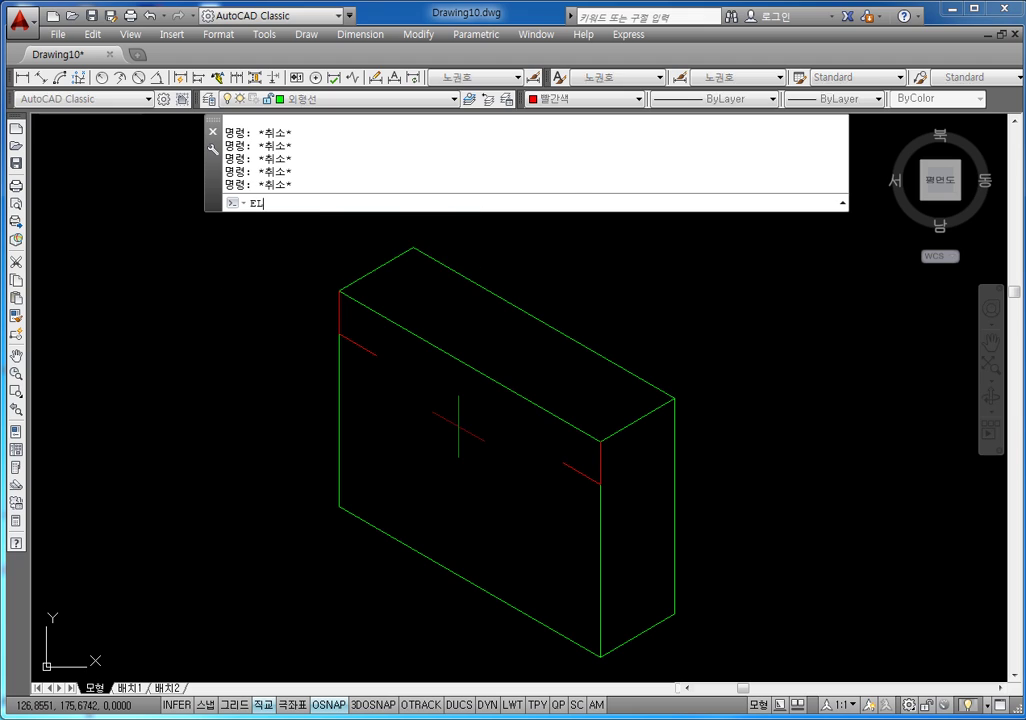
# - Draw an isocircle of radius 10 centred on the inner end of the front face's left red guide line
pyautogui.press('Return')
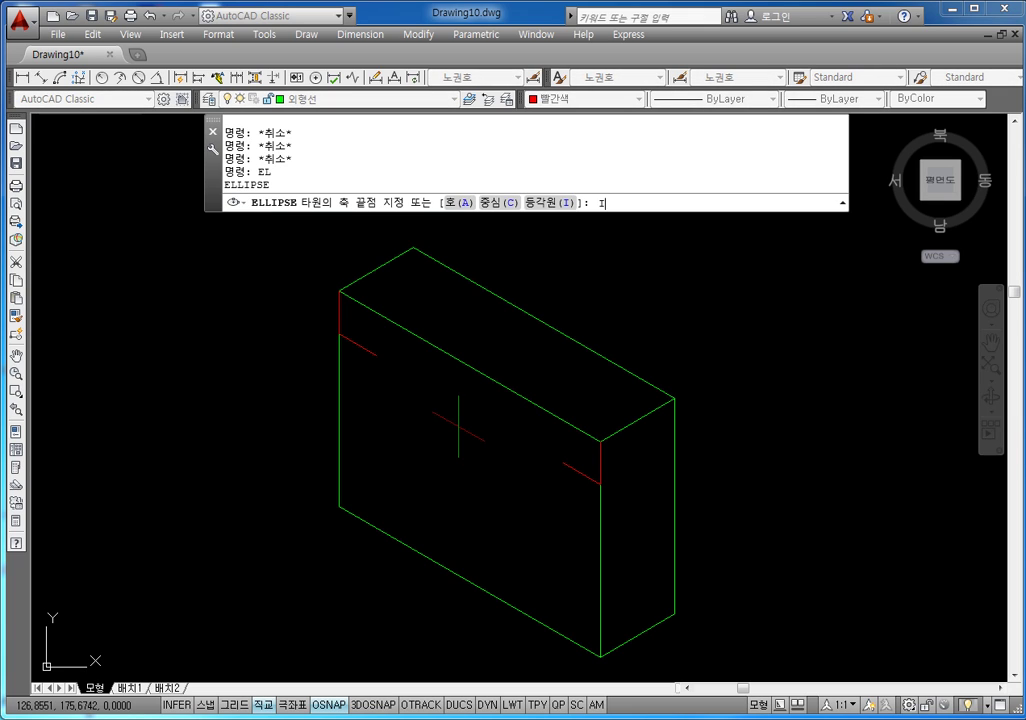
pyautogui.press('Return')
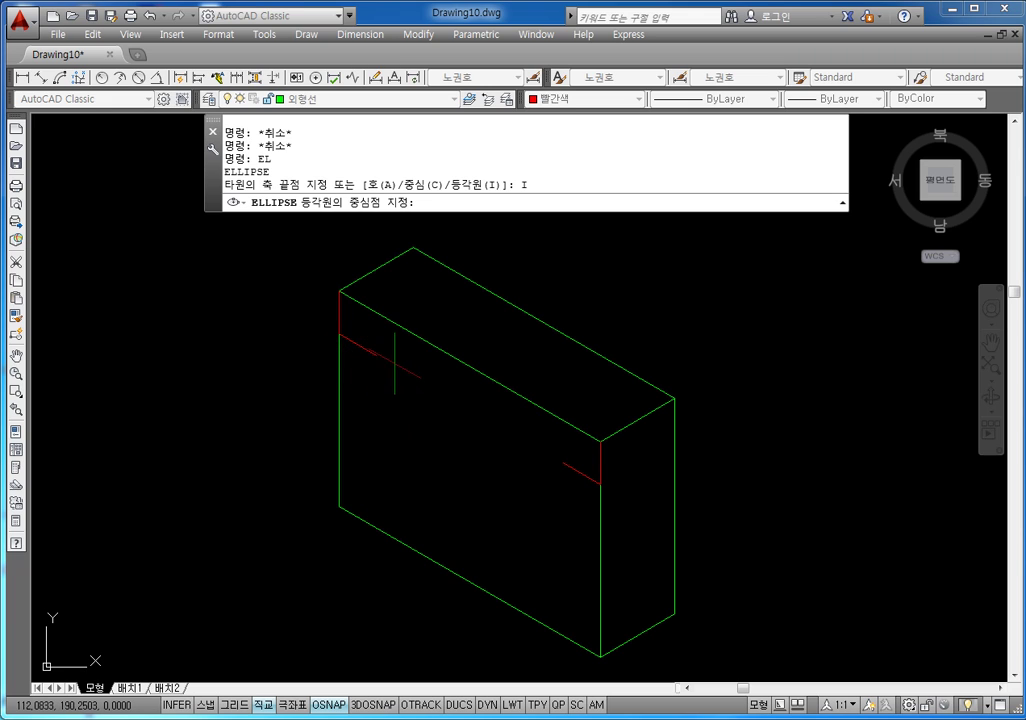
pyautogui.click(375, 355)
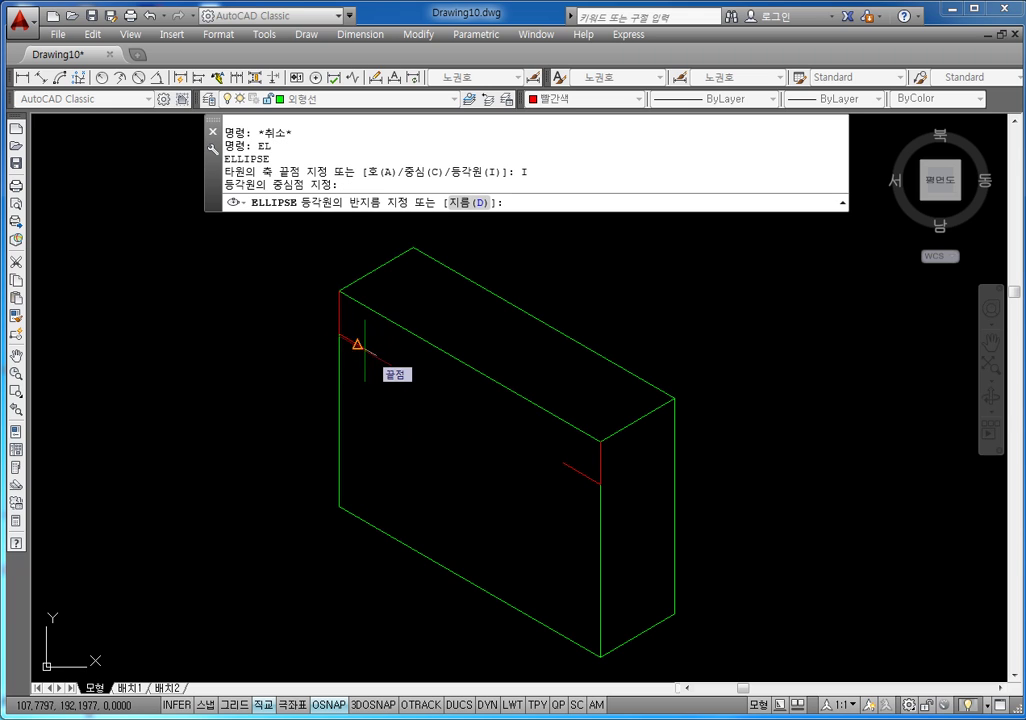
pyautogui.write('10')
pyautogui.press('Return')
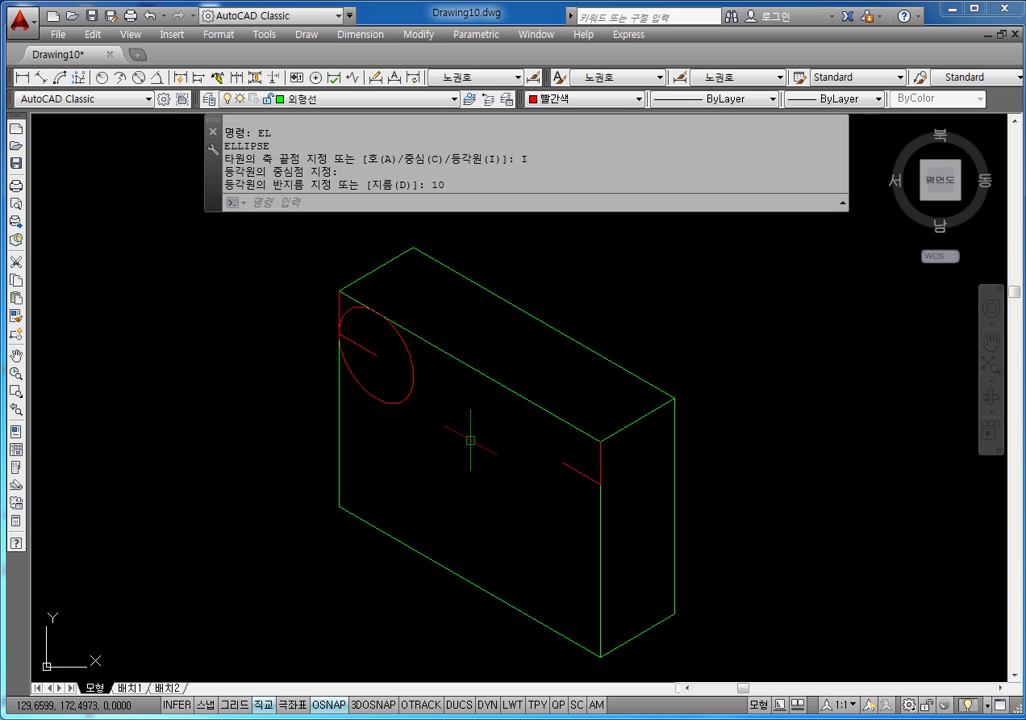
pyautogui.press('Return')
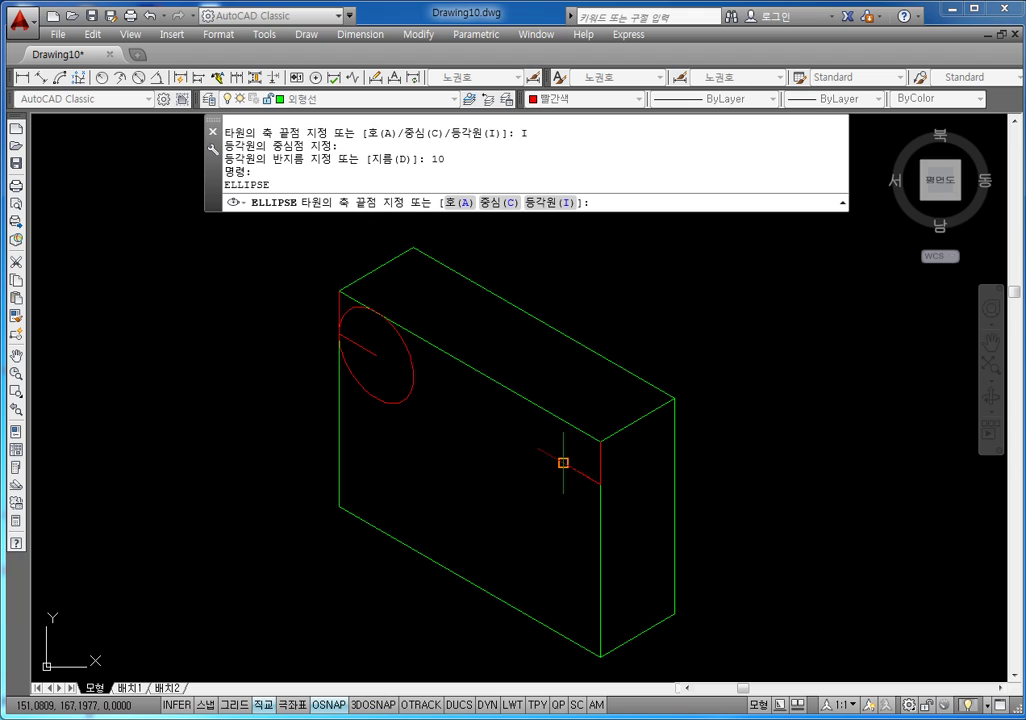
pyautogui.click(559, 460)
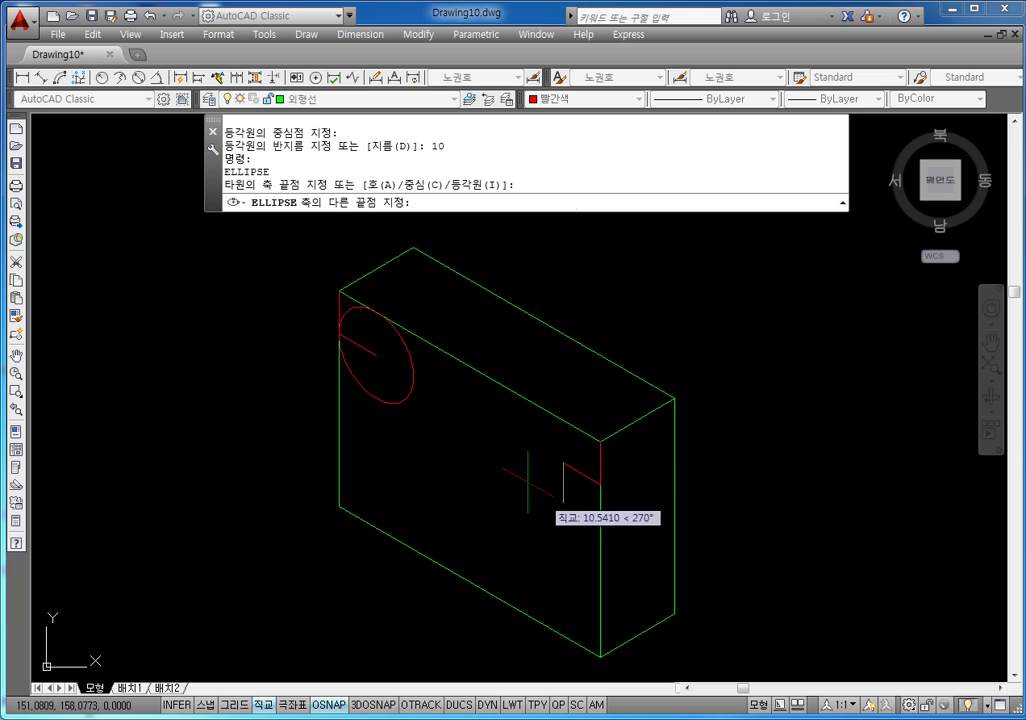
pyautogui.press('Escape')
pyautogui.press('Escape')
pyautogui.press('Escape')
pyautogui.press('Escape')
pyautogui.press('Escape')
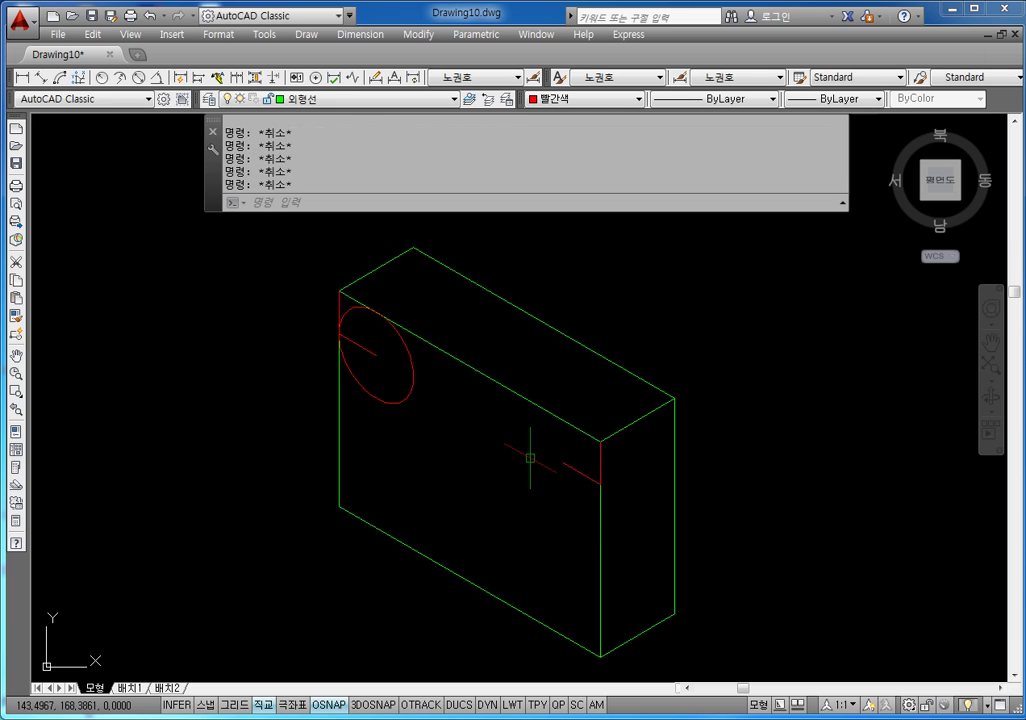
# - Draw an isocircle of radius 10 centred on the inner end of the front face's right red guide line
pyautogui.write('el')
pyautogui.press('Return')
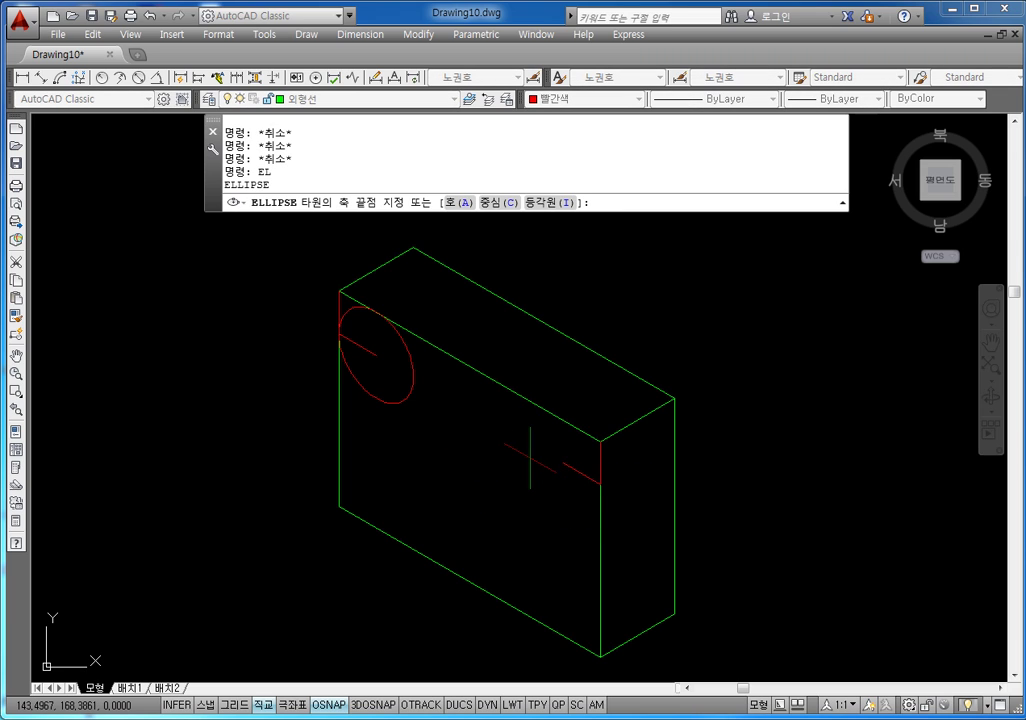
pyautogui.write('I')
pyautogui.press('Return')
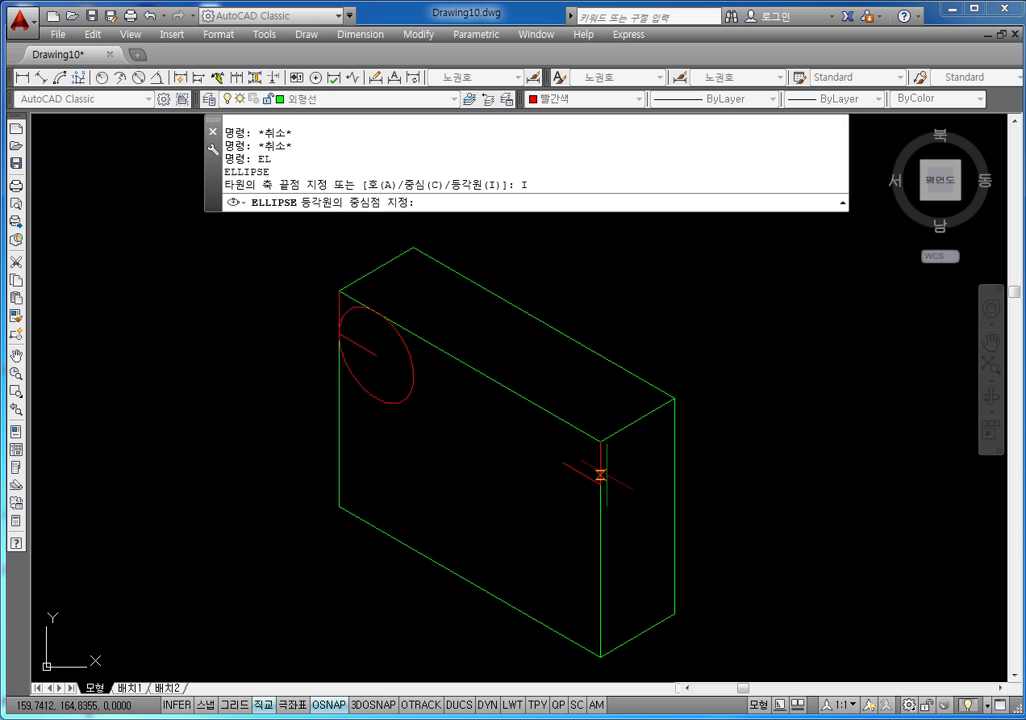
pyautogui.click(562, 463)
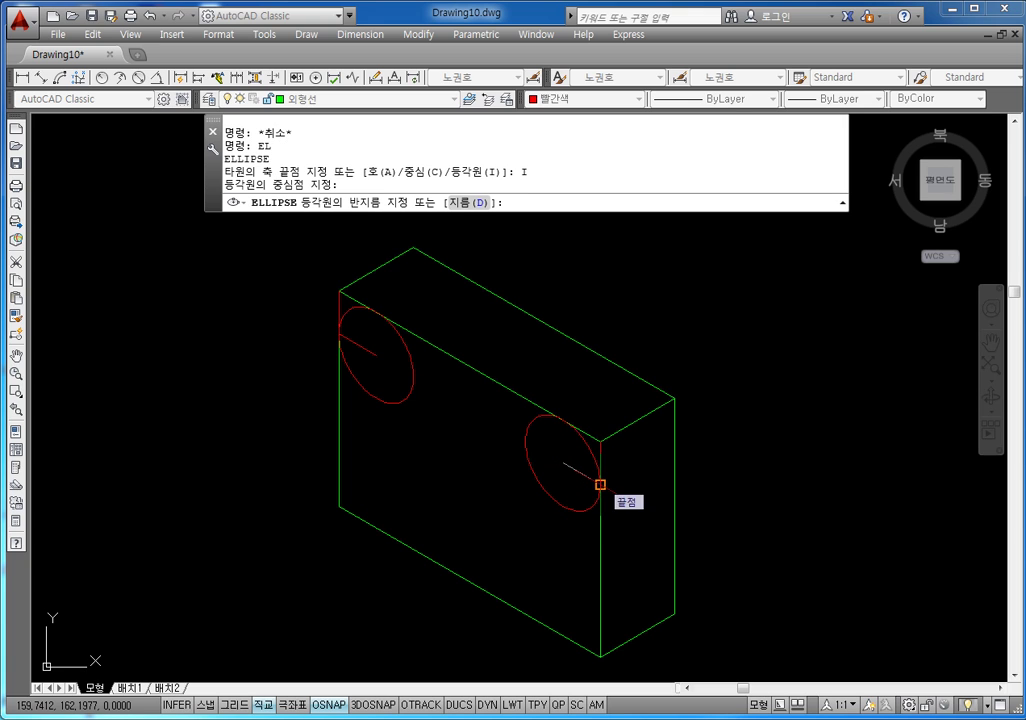
pyautogui.write('10')
pyautogui.press('Return')
pyautogui.press('Escape')
pyautogui.press('Escape')
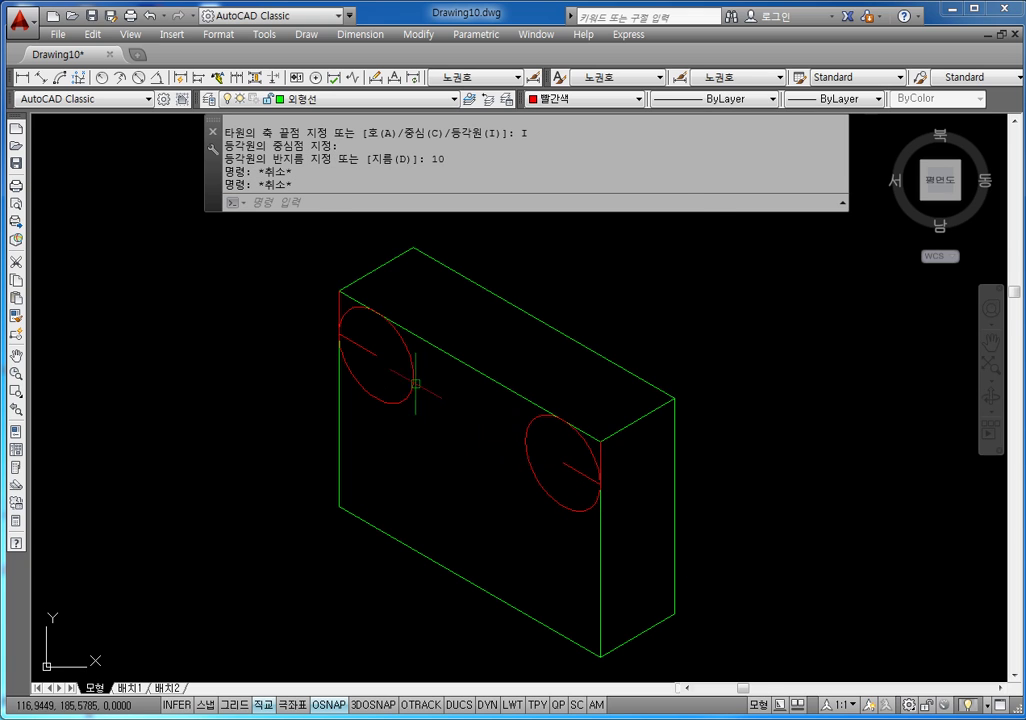
# - Change the colour of both isocircles on the front face to ByLayer
pyautogui.scroll(3, 415, 383)
pyautogui.scroll(-1, 509, 435)
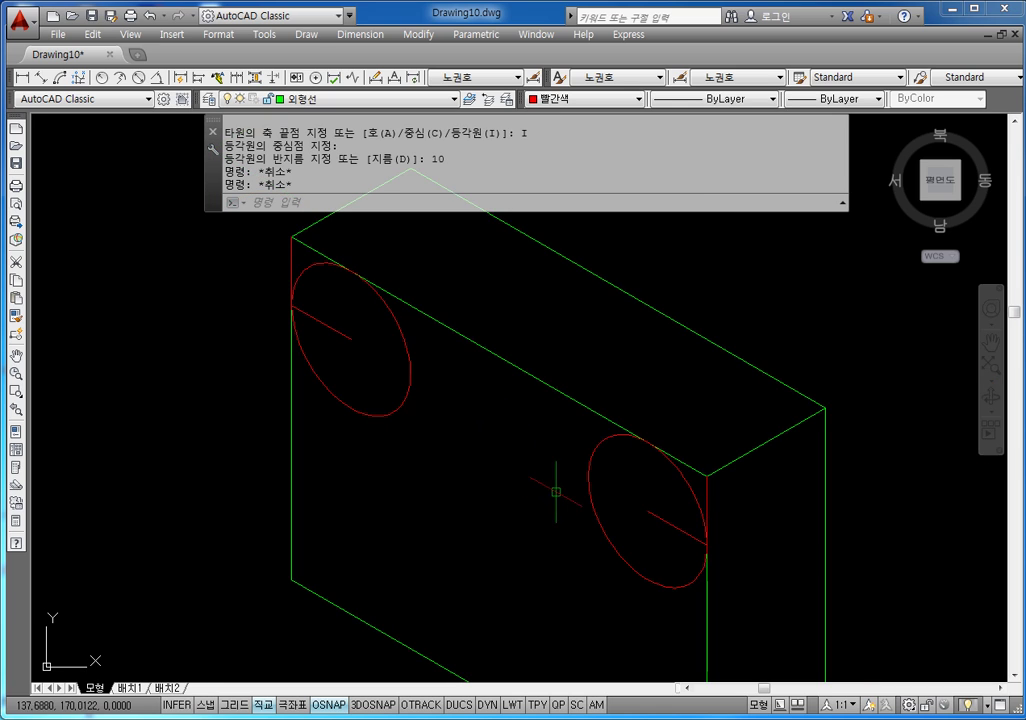
pyautogui.press('Escape')
pyautogui.press('Escape')
pyautogui.click(458, 387)
pyautogui.click(392, 440)
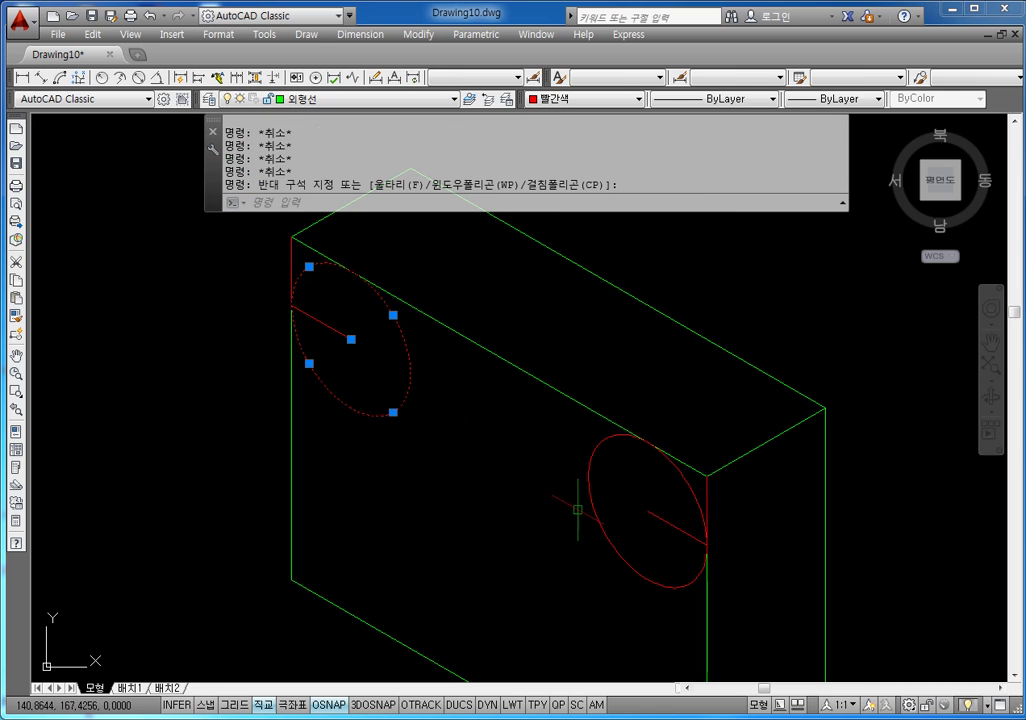
pyautogui.click(612, 488)
pyautogui.click(530, 542)
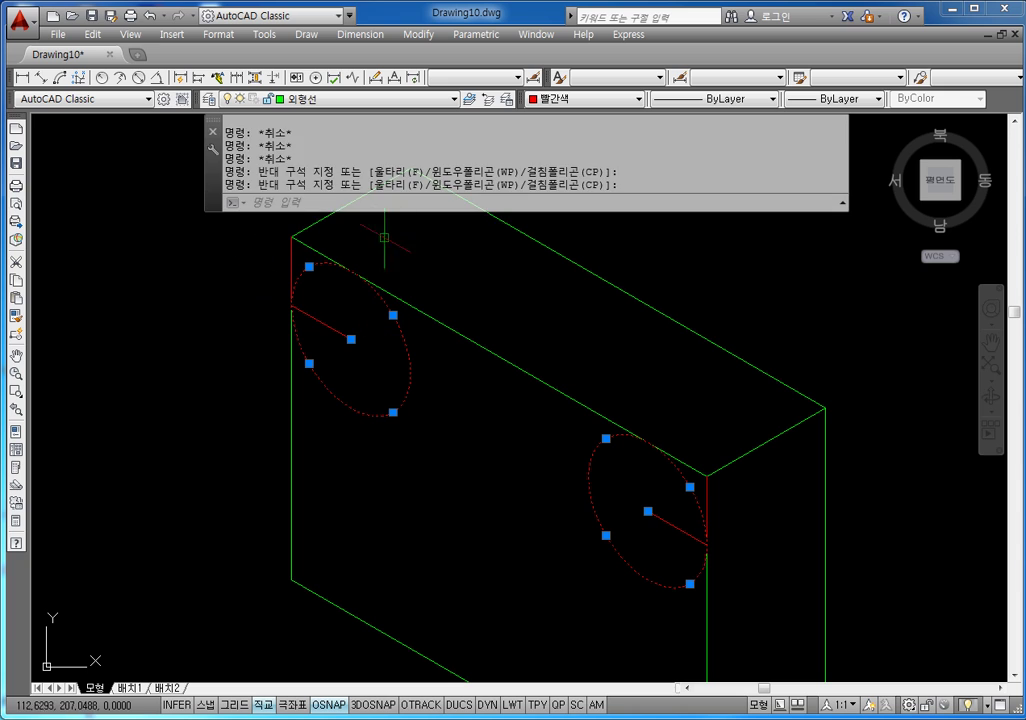
pyautogui.click(556, 99)
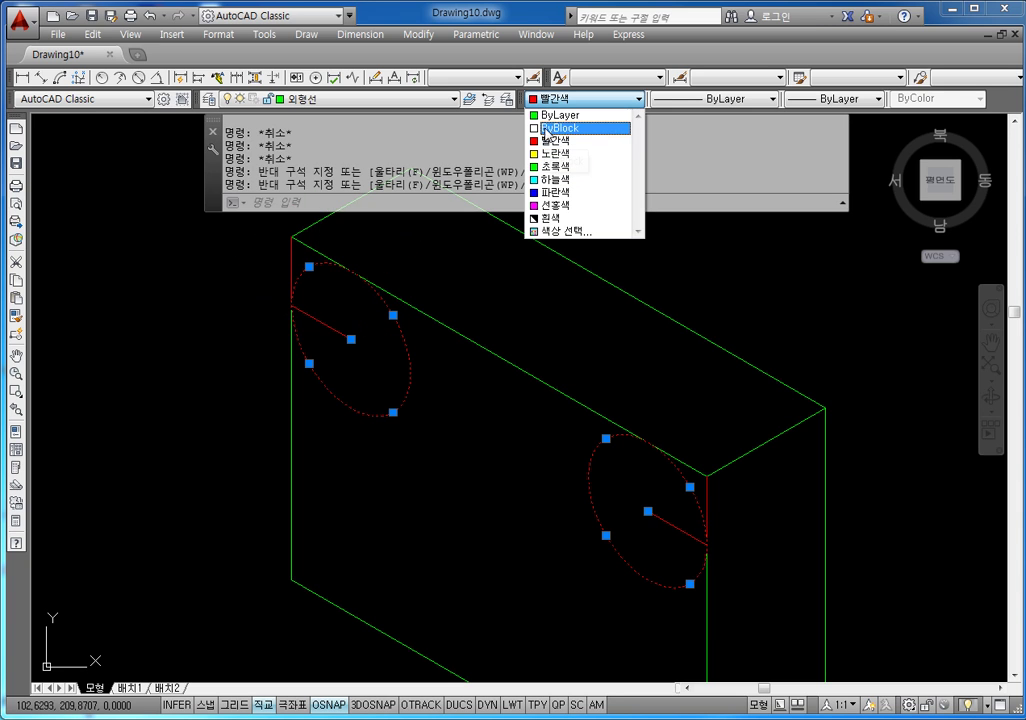
pyautogui.click(556, 115)
pyautogui.press('Escape')
pyautogui.press('Escape')
pyautogui.press('Escape')
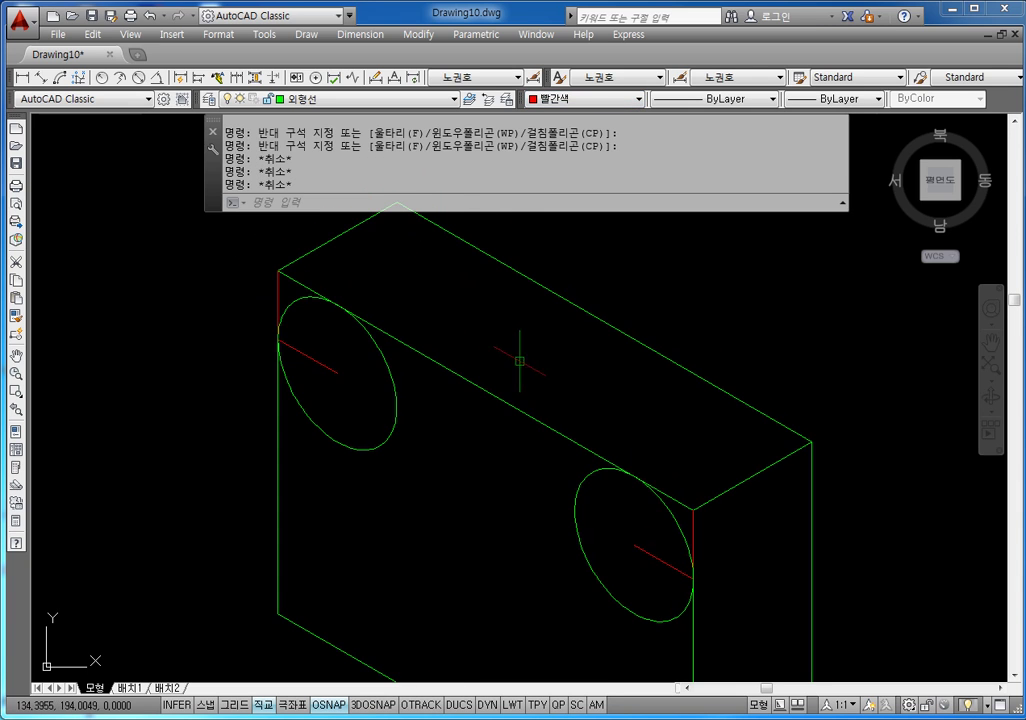
pyautogui.moveTo(559, 411); pyautogui.dragTo(540, 380, button='middle')
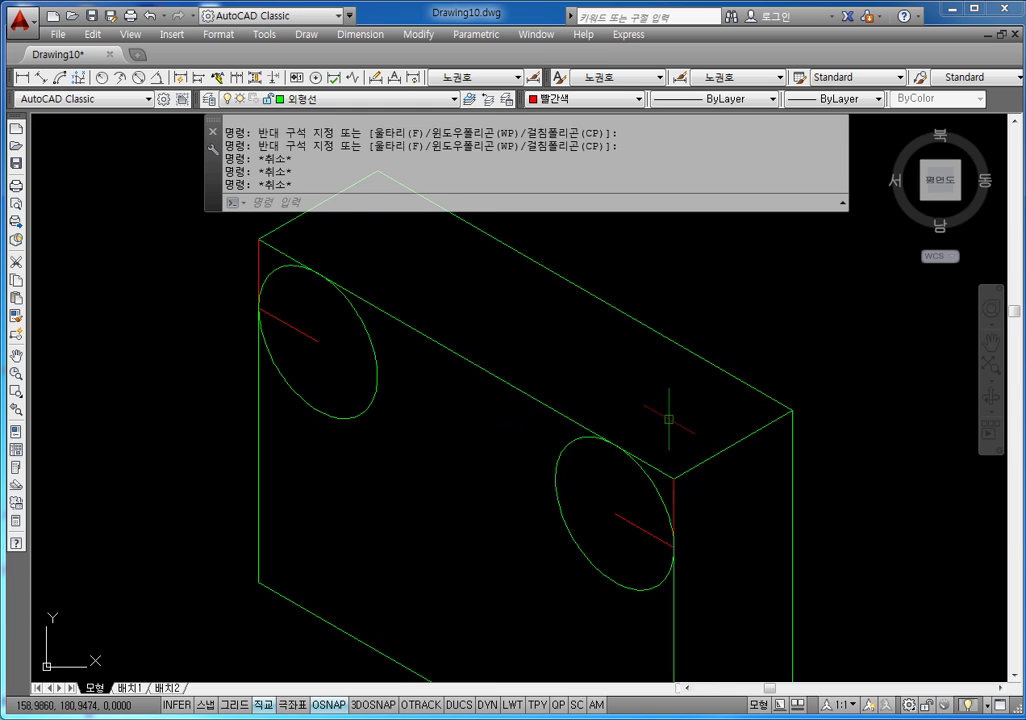
pyautogui.scroll(-2, 657, 418)
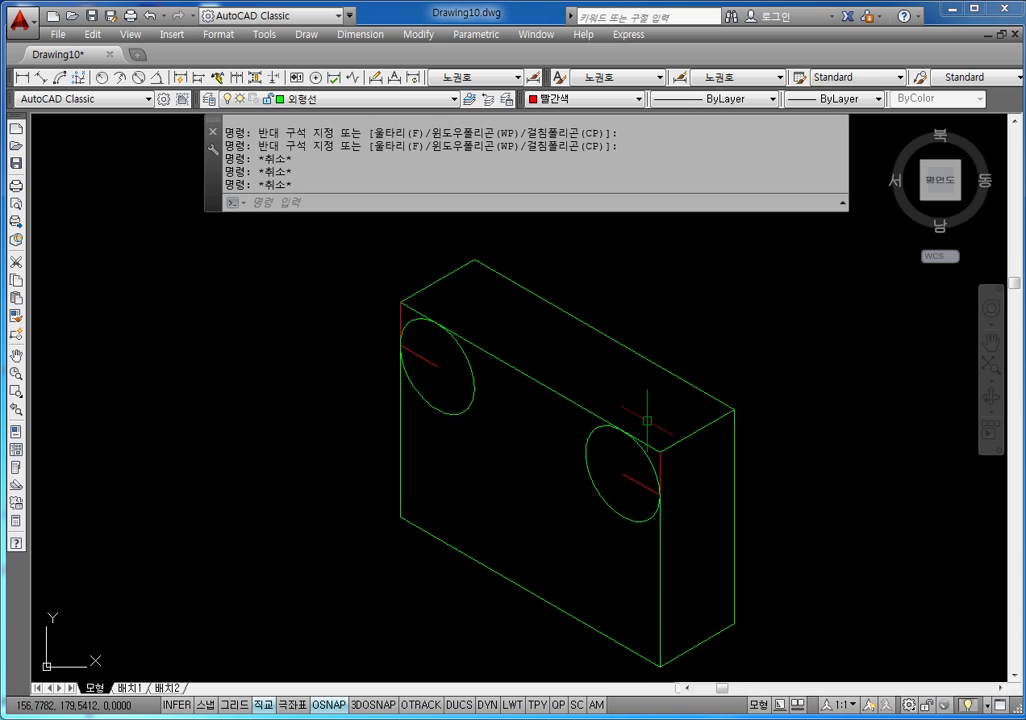
pyautogui.scroll(2, 680, 430)
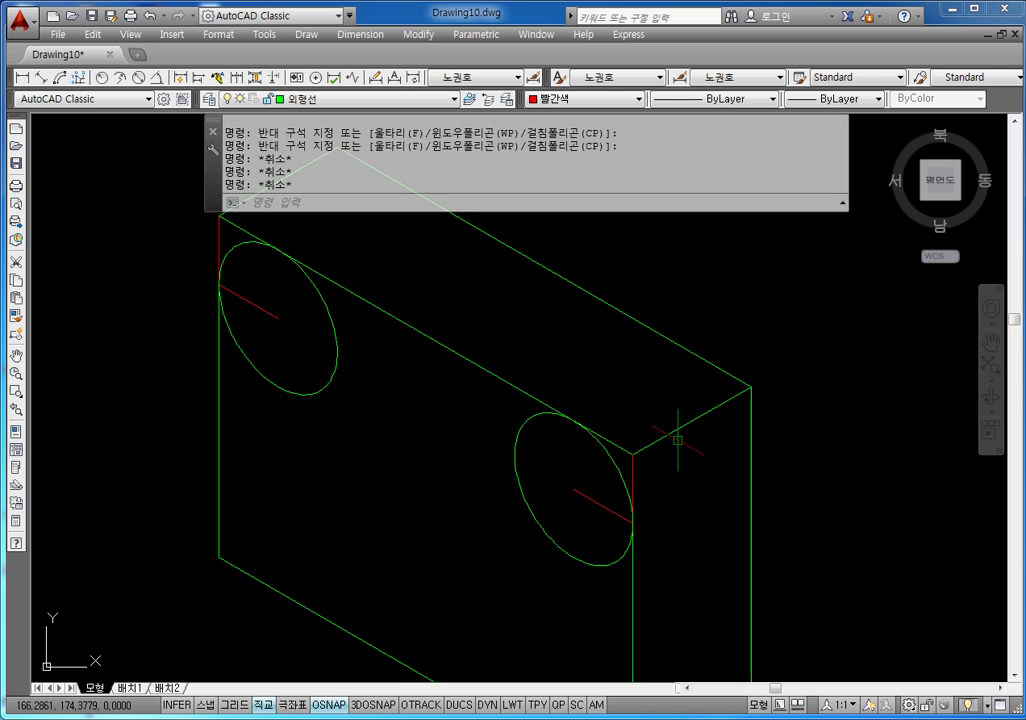
pyautogui.scroll(-2, 677, 440)
pyautogui.moveTo(680, 422); pyautogui.dragTo(613, 431, button='middle')
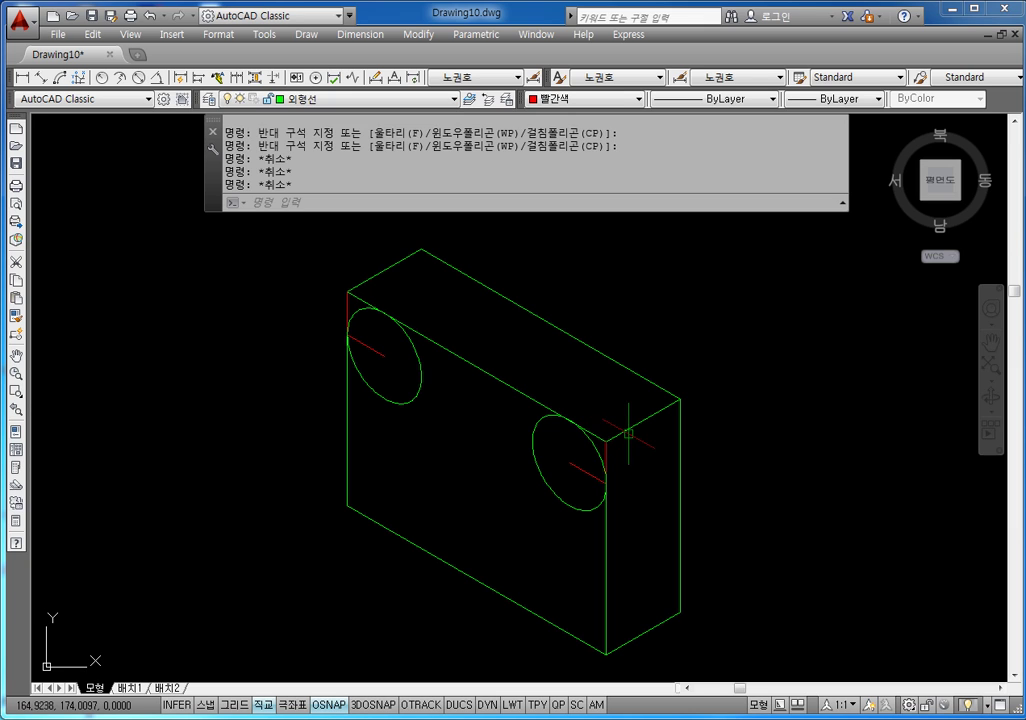
pyautogui.press('Escape')
pyautogui.press('Escape')
pyautogui.click(421, 393)
pyautogui.click(382, 417)
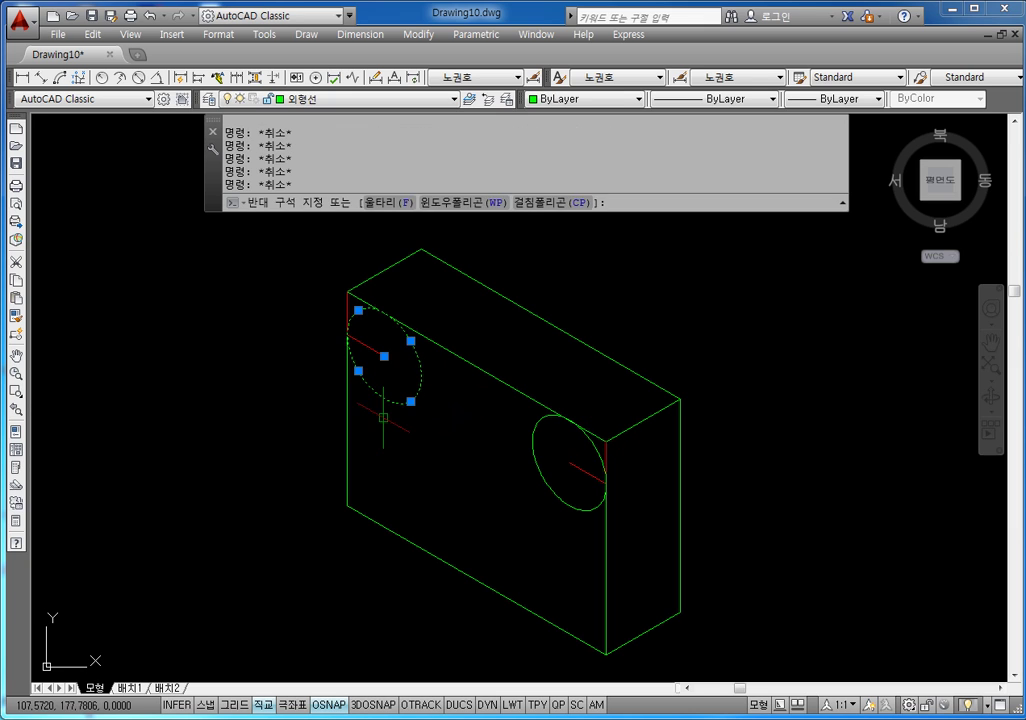
pyautogui.press('Escape')
pyautogui.click(554, 458)
pyautogui.click(520, 479)
pyautogui.press('Escape')
pyautogui.press('Escape')
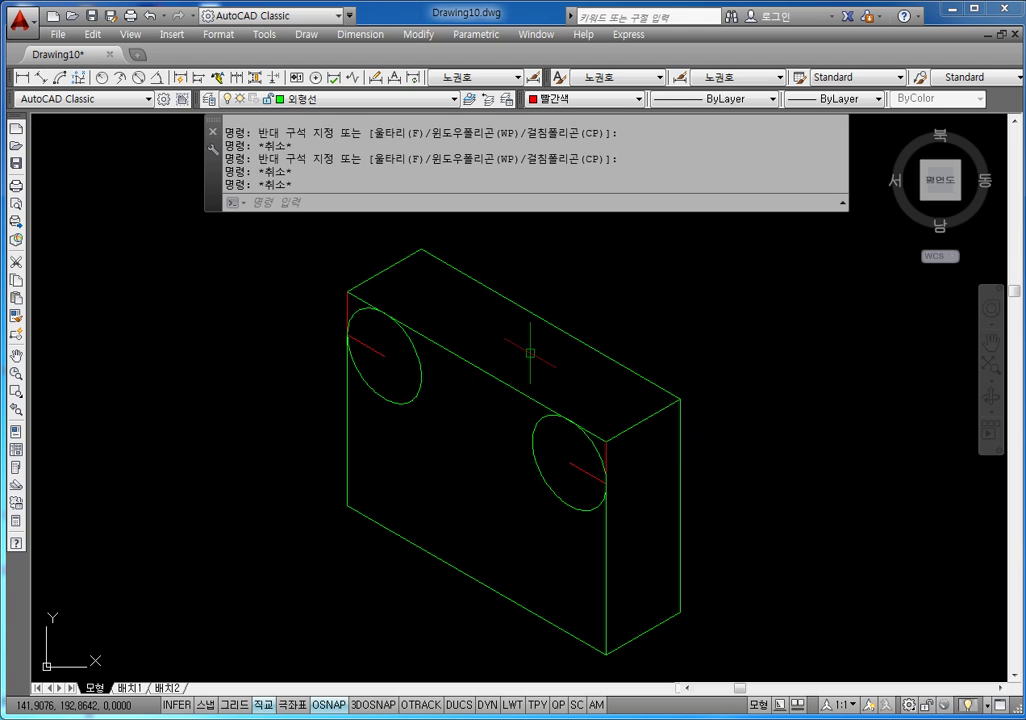
pyautogui.write('co')
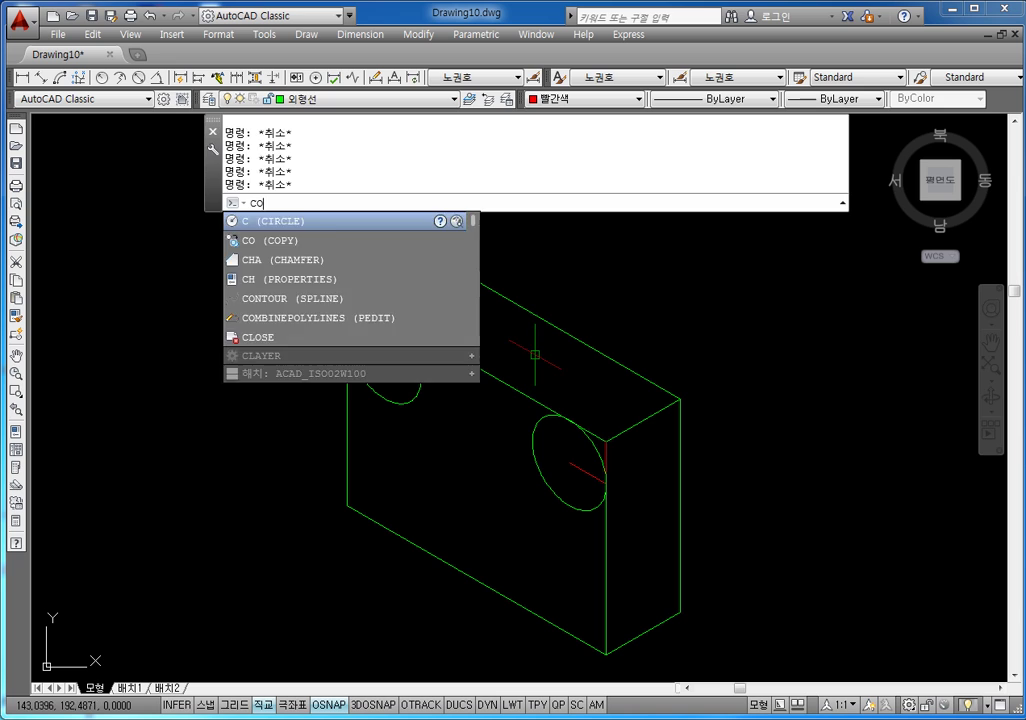
pyautogui.press('Return')
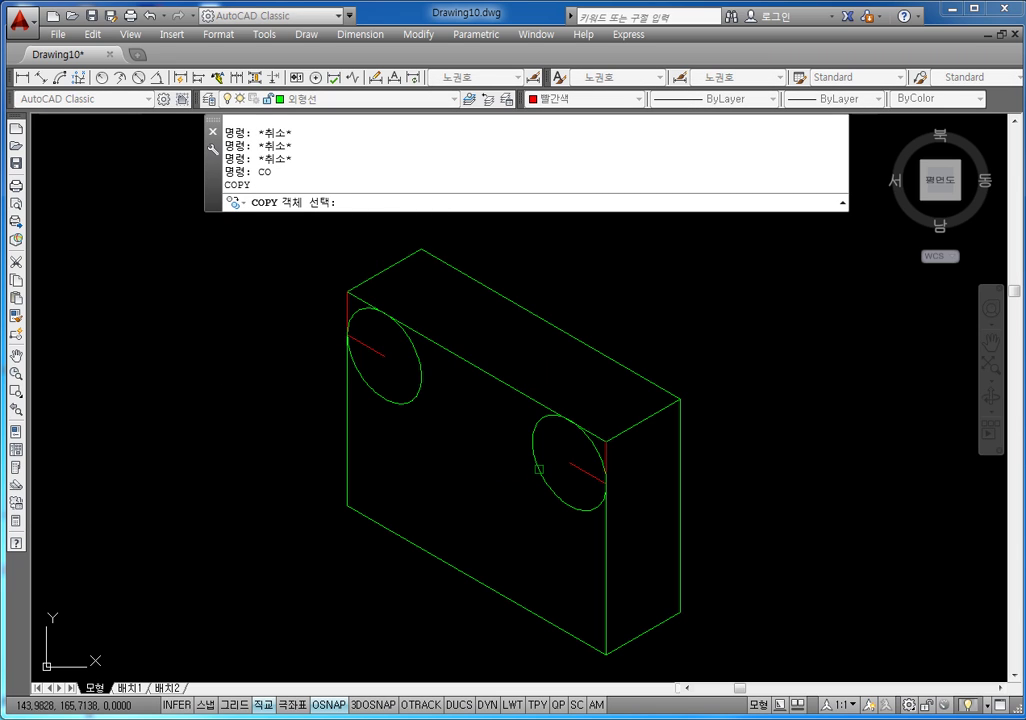
pyautogui.press('Escape')
pyautogui.press('Escape')
pyautogui.press('Escape')
pyautogui.press('Escape')
pyautogui.press('Escape')
pyautogui.press('Escape')
# - Copy both front-face isocircles to the rear face, from the front upper right corner to the rear upper right corner
pyautogui.write('c')
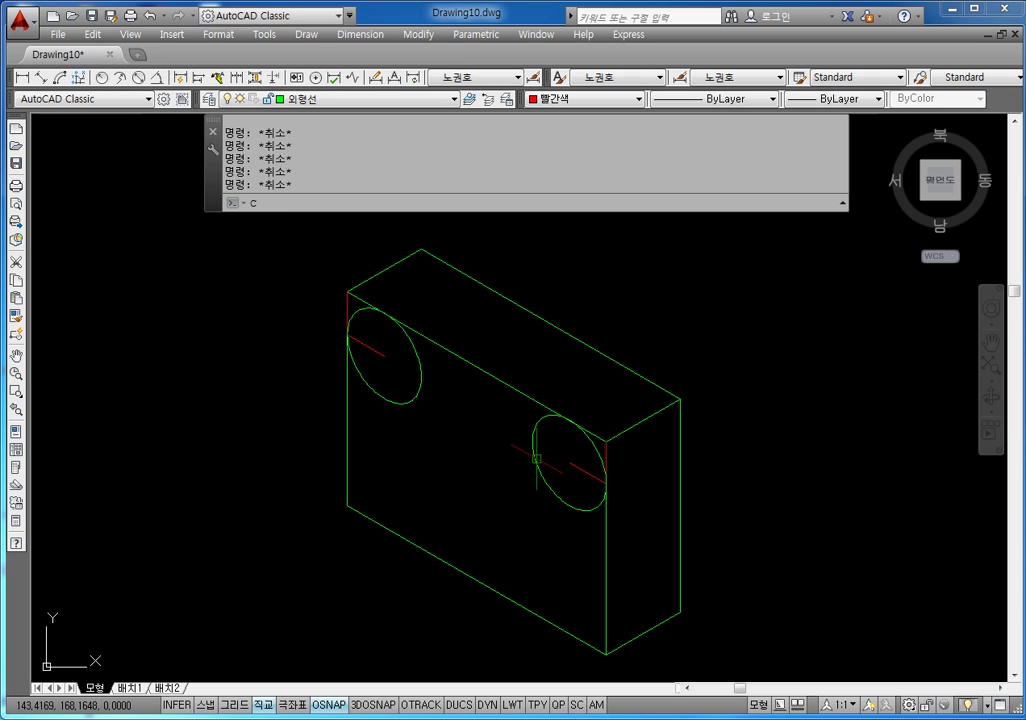
pyautogui.write('o')
pyautogui.press('Return')
pyautogui.click(547, 455)
pyautogui.click(488, 497)
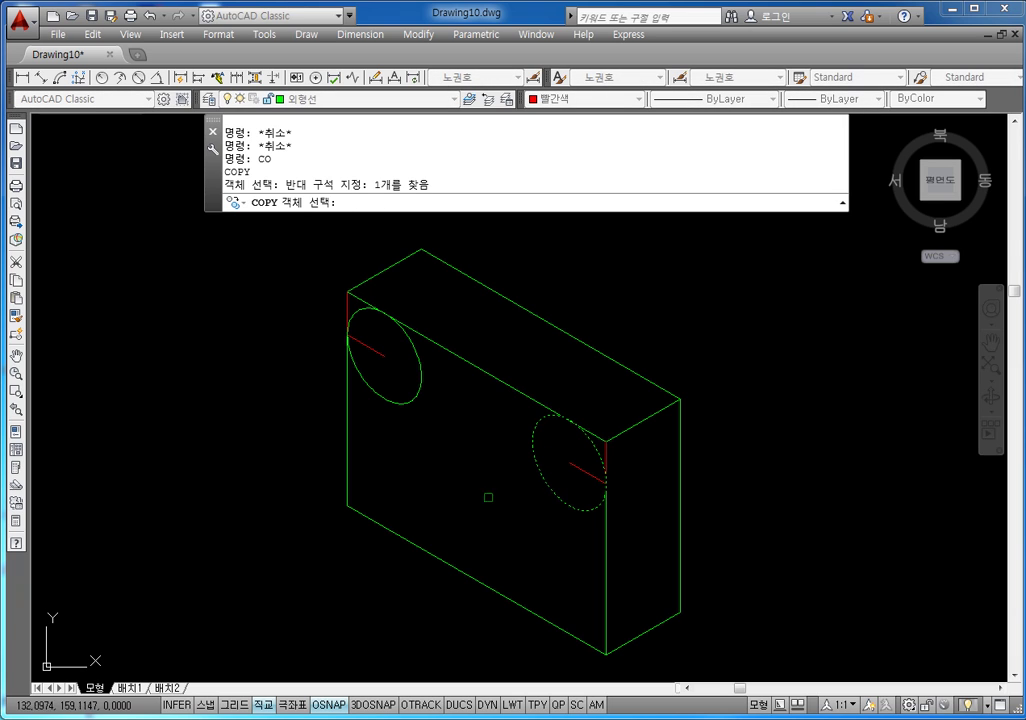
pyautogui.click(440, 385)
pyautogui.click(397, 436)
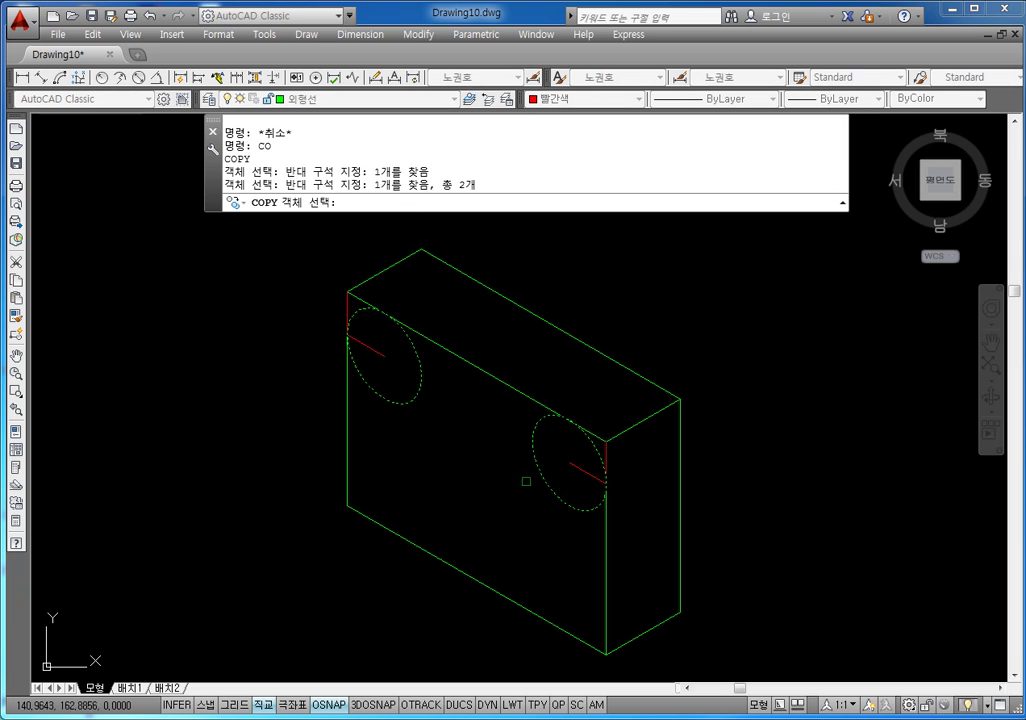
pyautogui.press('Return')
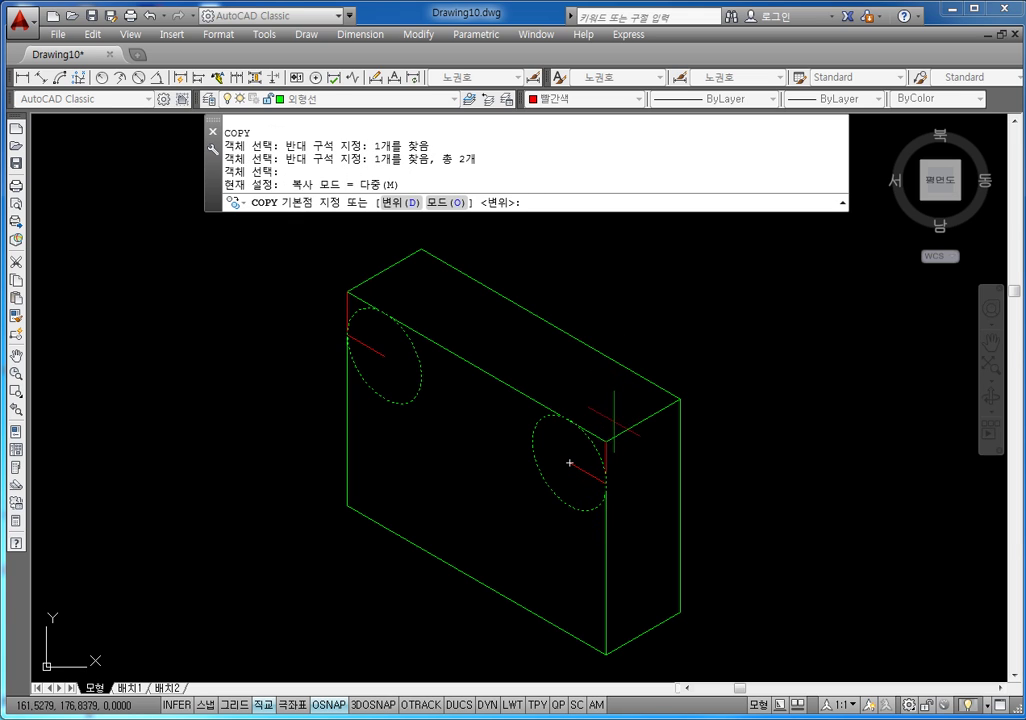
pyautogui.click(607, 441)
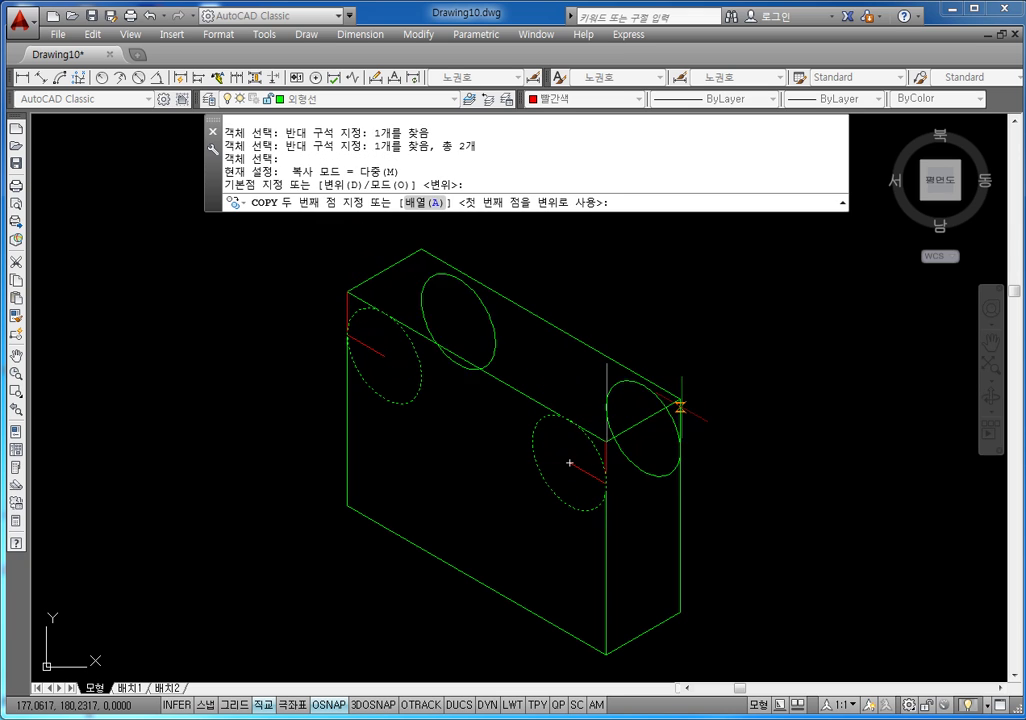
pyautogui.click(680, 398)
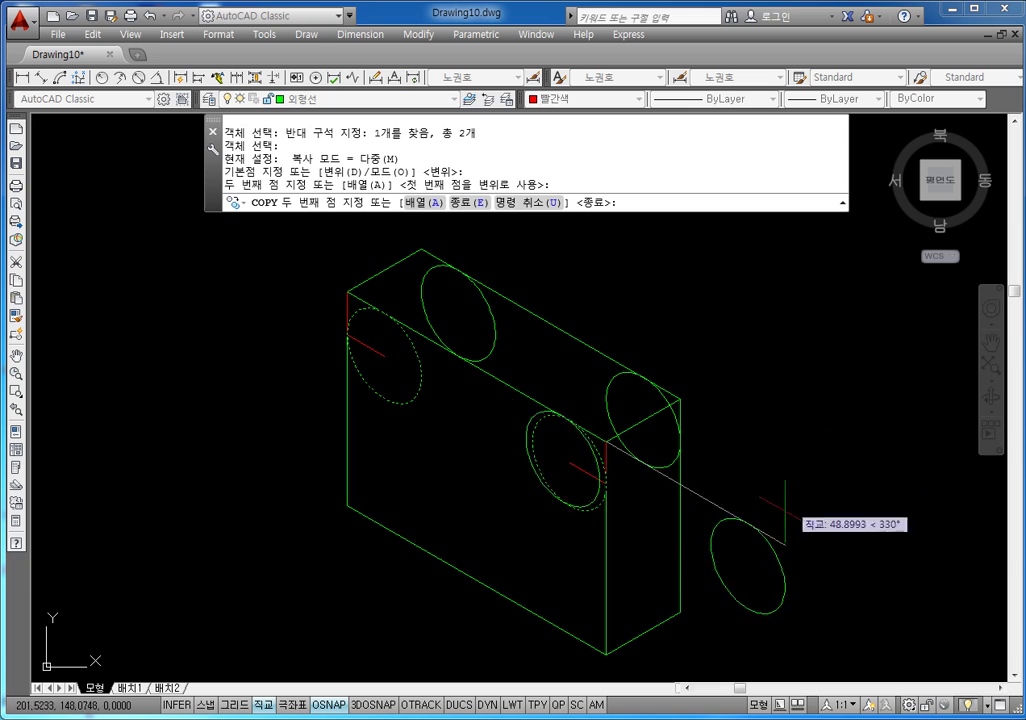
pyautogui.press('Escape')
pyautogui.press('Escape')
pyautogui.press('Escape')
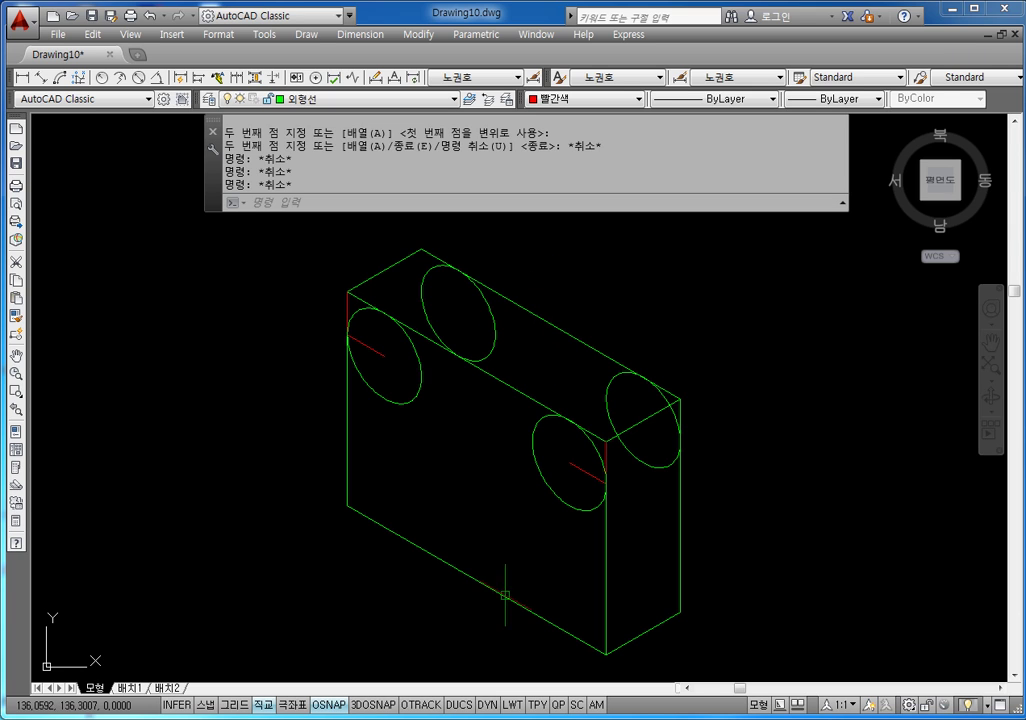
# - Trim the two front-face isocircles down to rounded corner arcs and cut the top front edge's ends back to them
pyautogui.scroll(2, 600, 440)
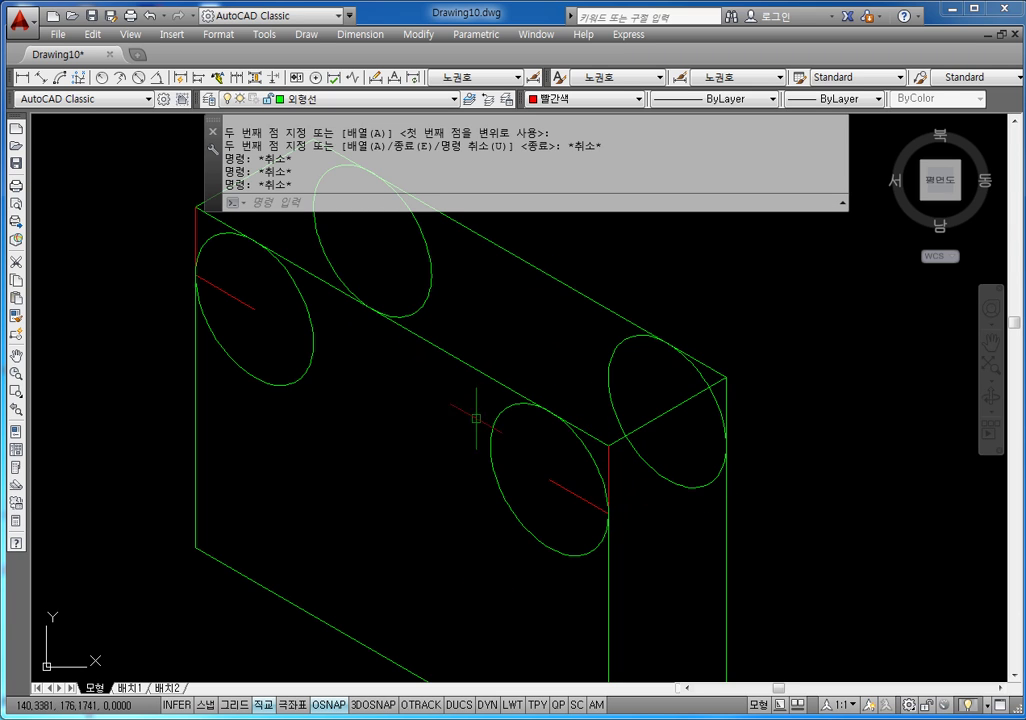
pyautogui.scroll(-2, 530, 424)
pyautogui.press('Escape')
pyautogui.press('Escape')
pyautogui.write('TR')
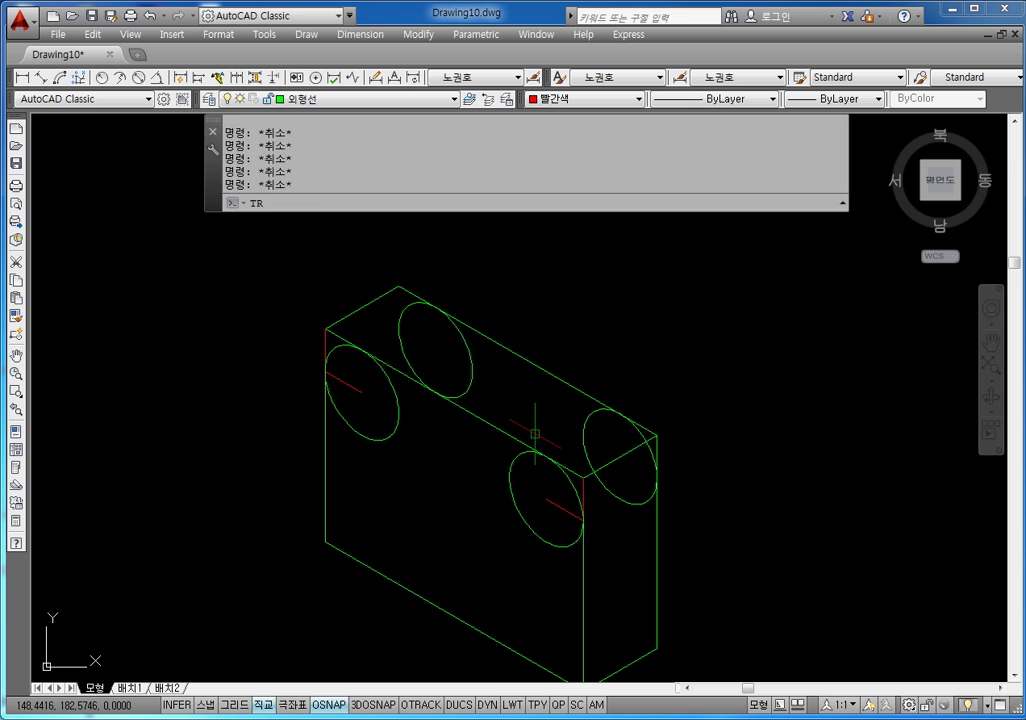
pyautogui.press('space')
pyautogui.press('space')
pyautogui.click(523, 503)
pyautogui.click(499, 534)
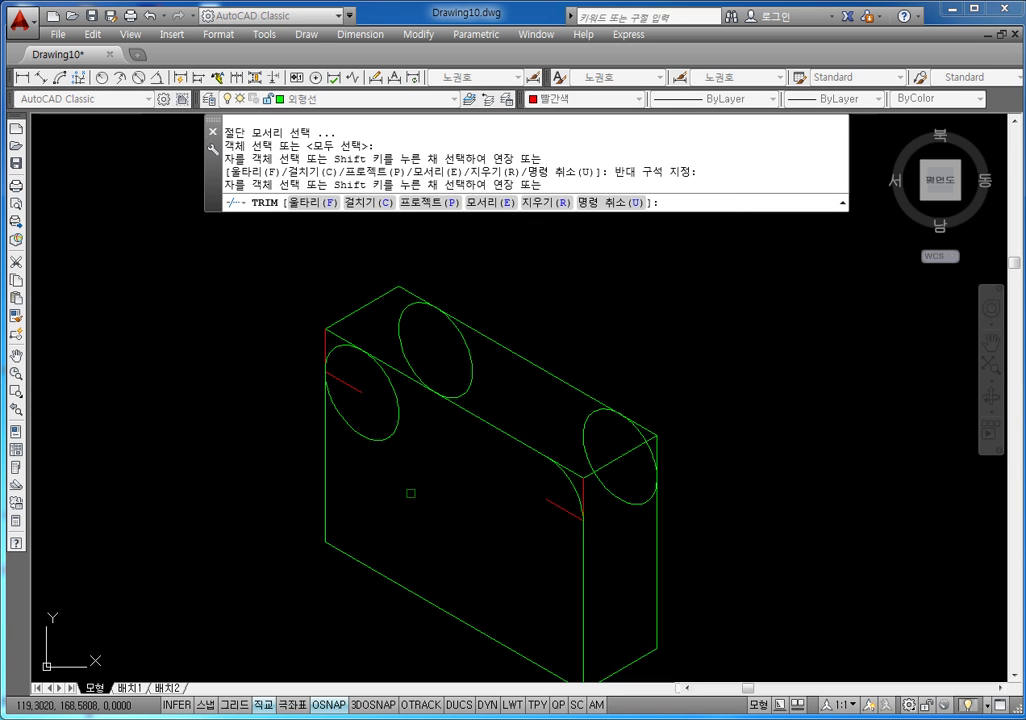
pyautogui.click(577, 473)
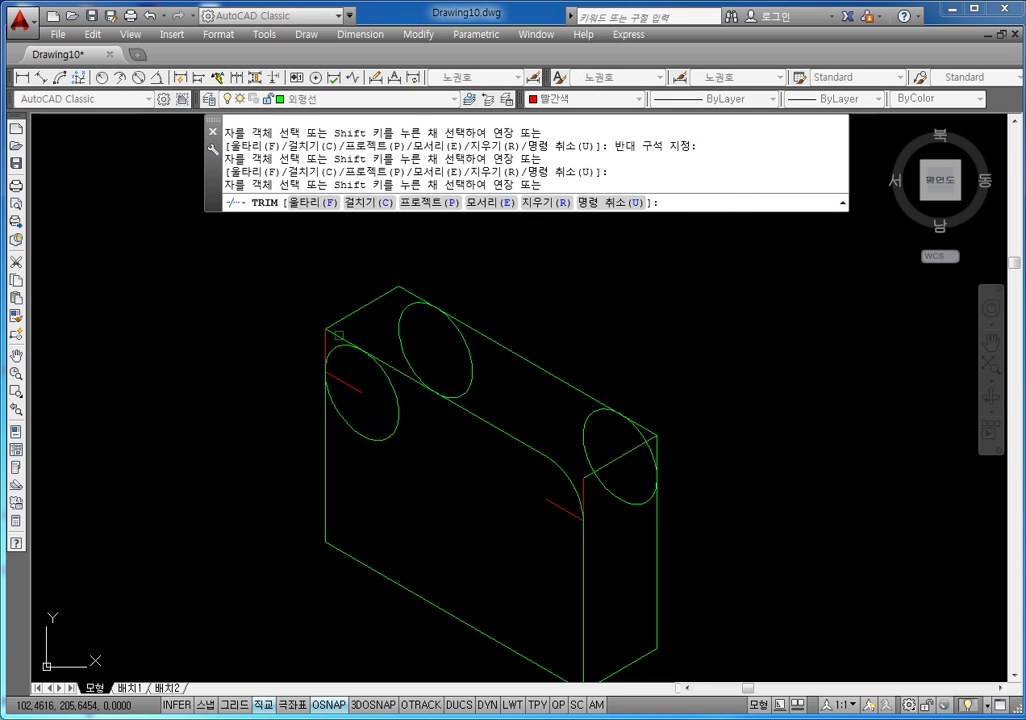
pyautogui.click(339, 335)
pyautogui.click(397, 422)
pyautogui.click(369, 459)
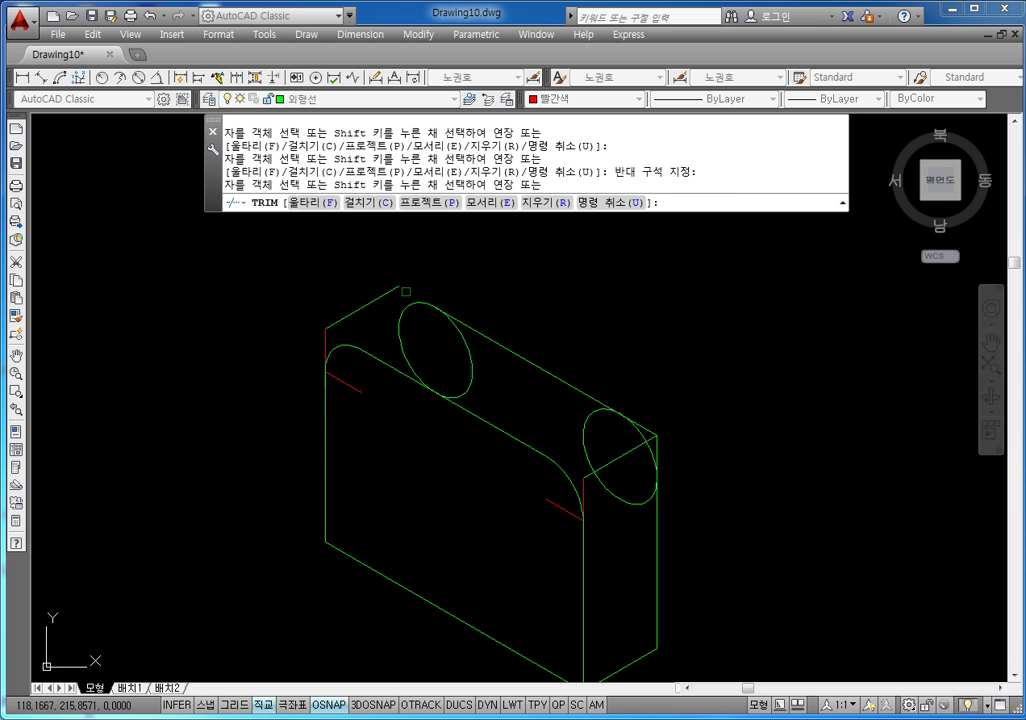
# - Trim both overhanging ends of the rear top edge back to the copied isocircles
pyautogui.click(406, 292)
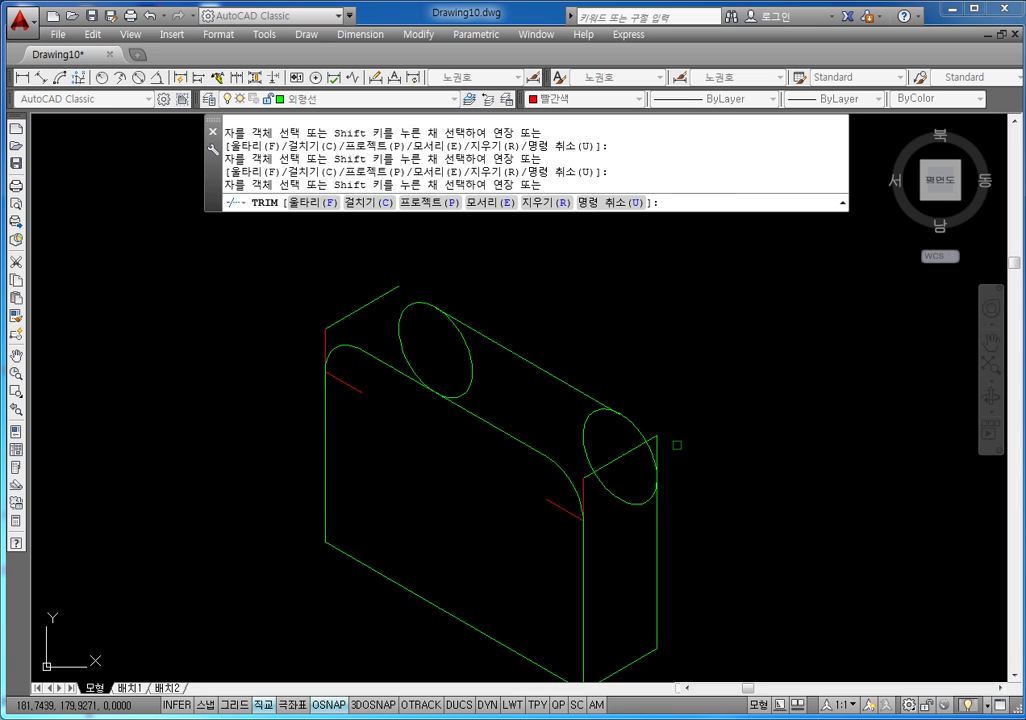
pyautogui.scroll(4, 646, 446)
pyautogui.scroll(-2, 627, 449)
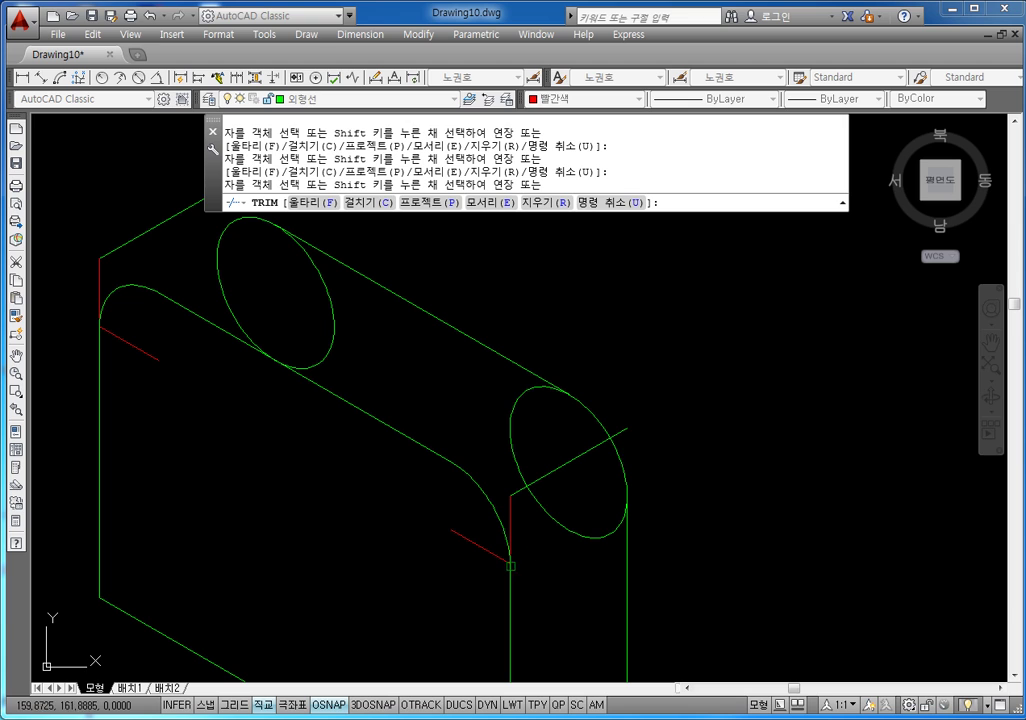
pyautogui.moveTo(401, 446); pyautogui.dragTo(453, 442, button='middle')
pyautogui.press('Escape')
pyautogui.press('Escape')
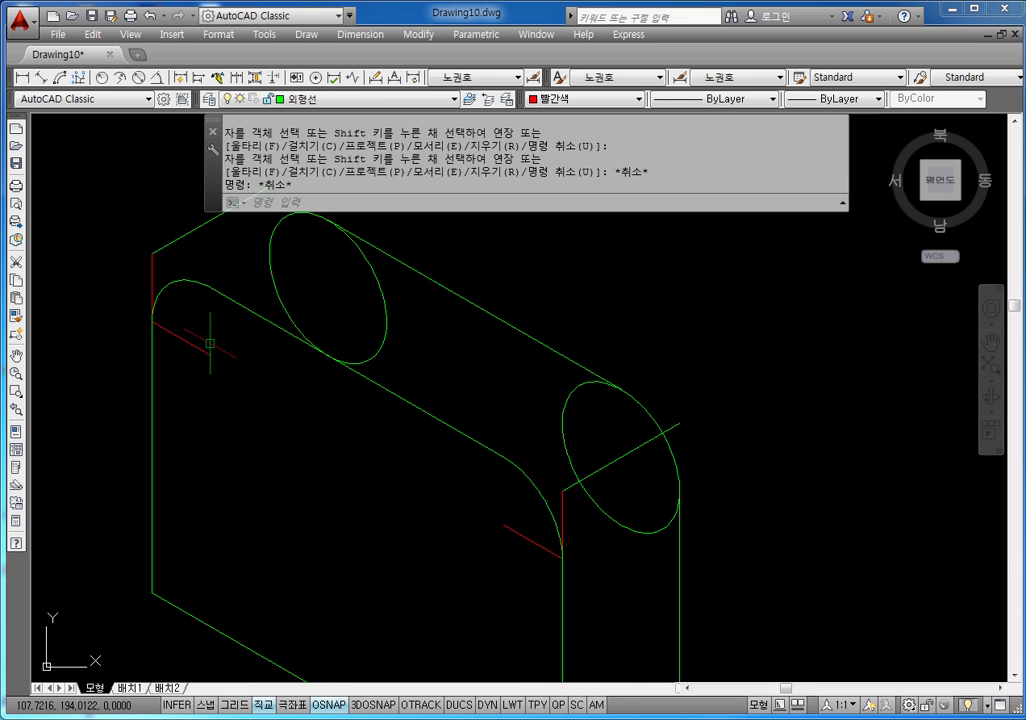
# - Erase the two red guide lines and the short depth edge at the front face's upper left corner
pyautogui.click(211, 343)
pyautogui.click(190, 383)
pyautogui.press('Delete')
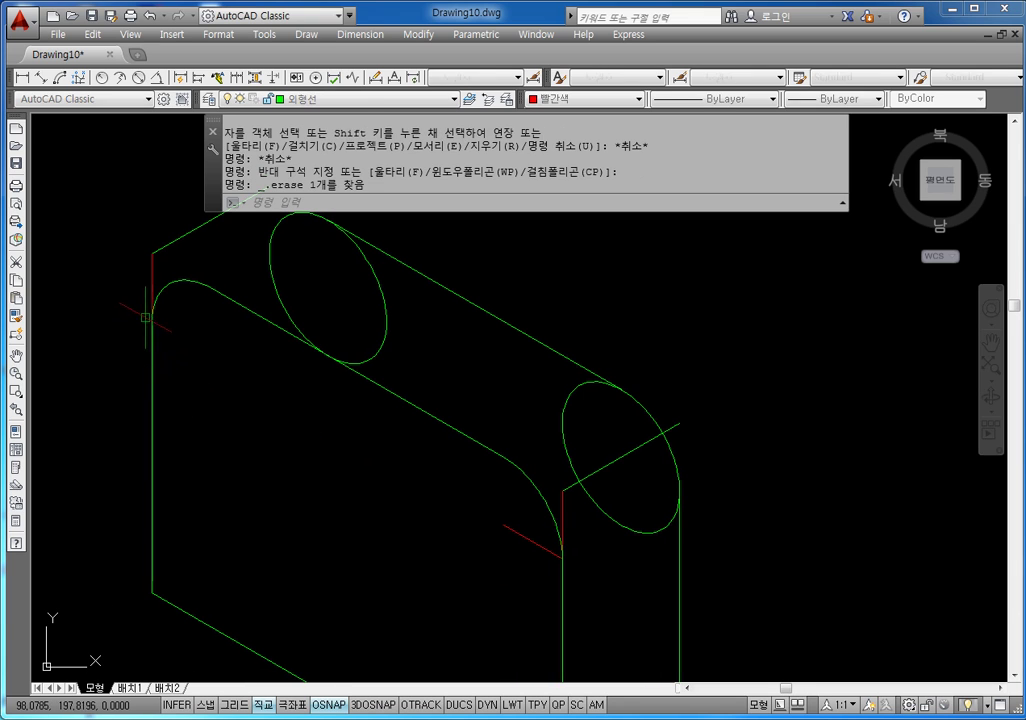
pyautogui.click(153, 278)
pyautogui.press('Delete')
pyautogui.click(158, 246)
pyautogui.press('Delete')
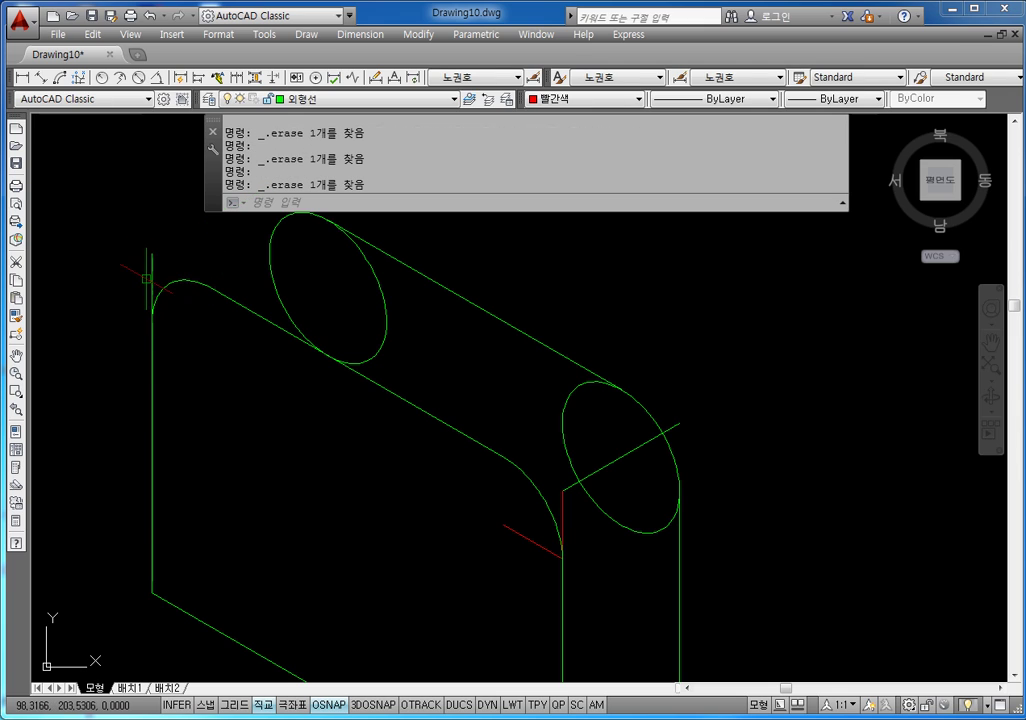
# - Erase the short depth edge and the red guide lines at the front face's upper right corner
pyautogui.click(572, 484)
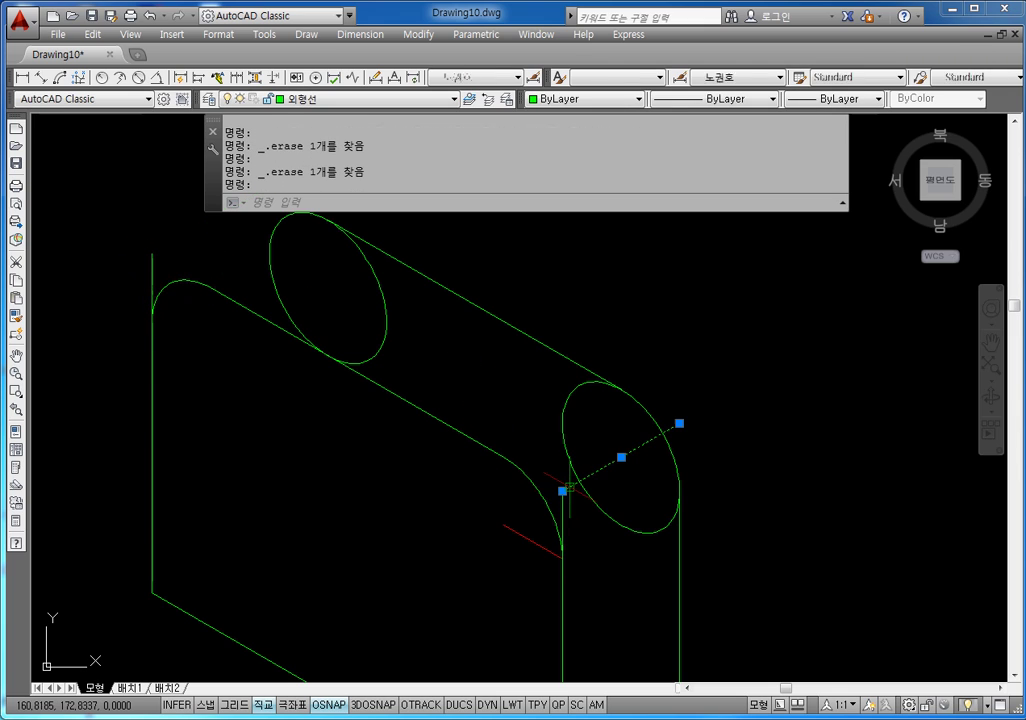
pyautogui.press('Delete')
pyautogui.click(533, 542)
pyautogui.press('Delete')
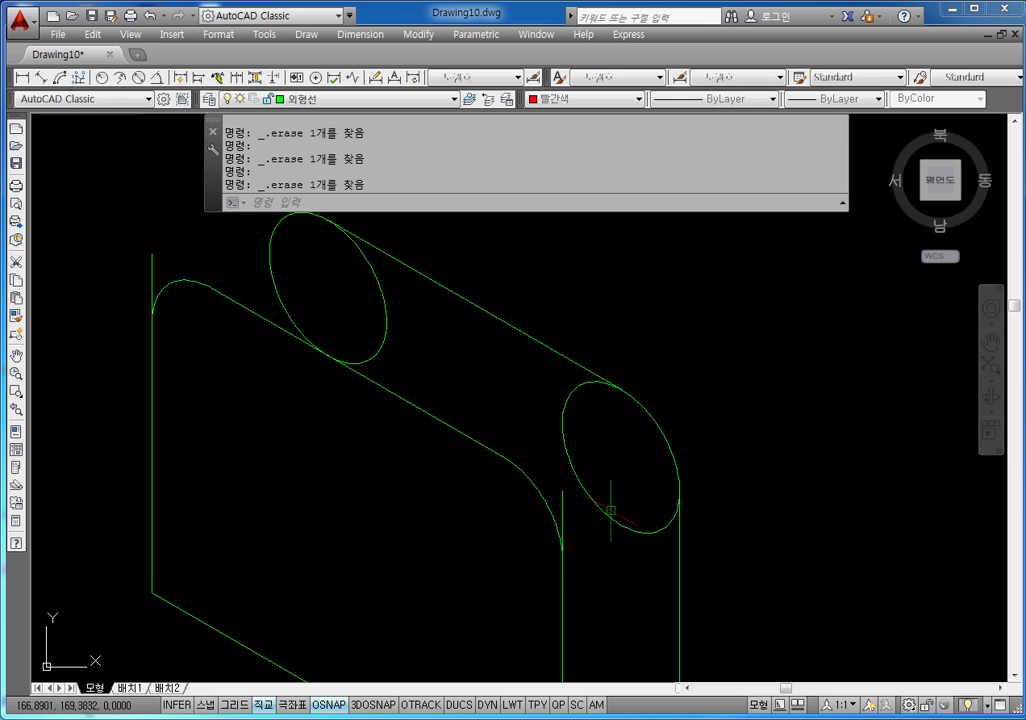
# - Trim the ends of the front face's right and left vertical edges that extend above the corner arcs
pyautogui.press('Escape')
pyautogui.press('Escape')
pyautogui.moveTo(618, 517); pyautogui.dragTo(625, 520, button='middle')
pyautogui.write('TR')
pyautogui.press('Escape')
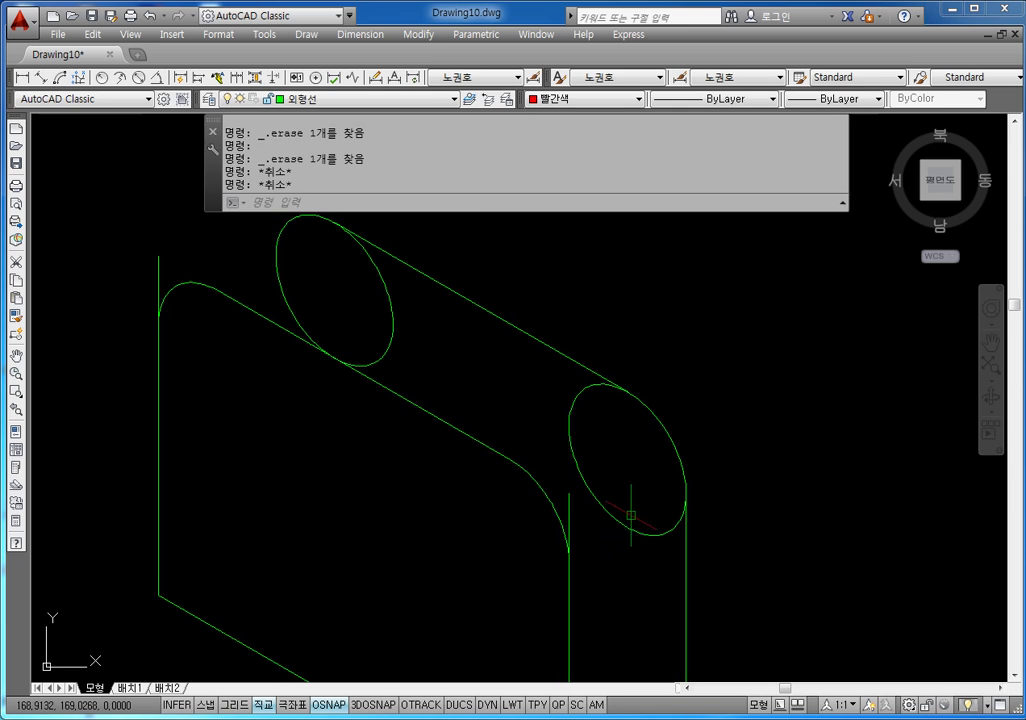
pyautogui.press('Escape')
pyautogui.write('TR')
pyautogui.press('Return')
pyautogui.press('Return')
pyautogui.click(569, 515)
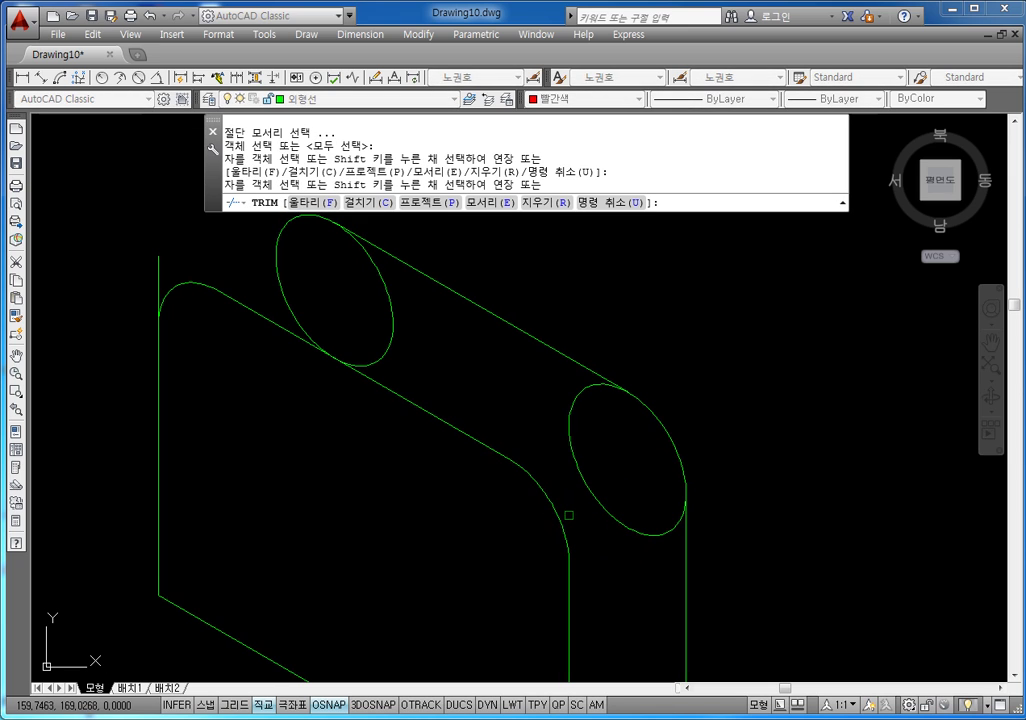
pyautogui.click(158, 278)
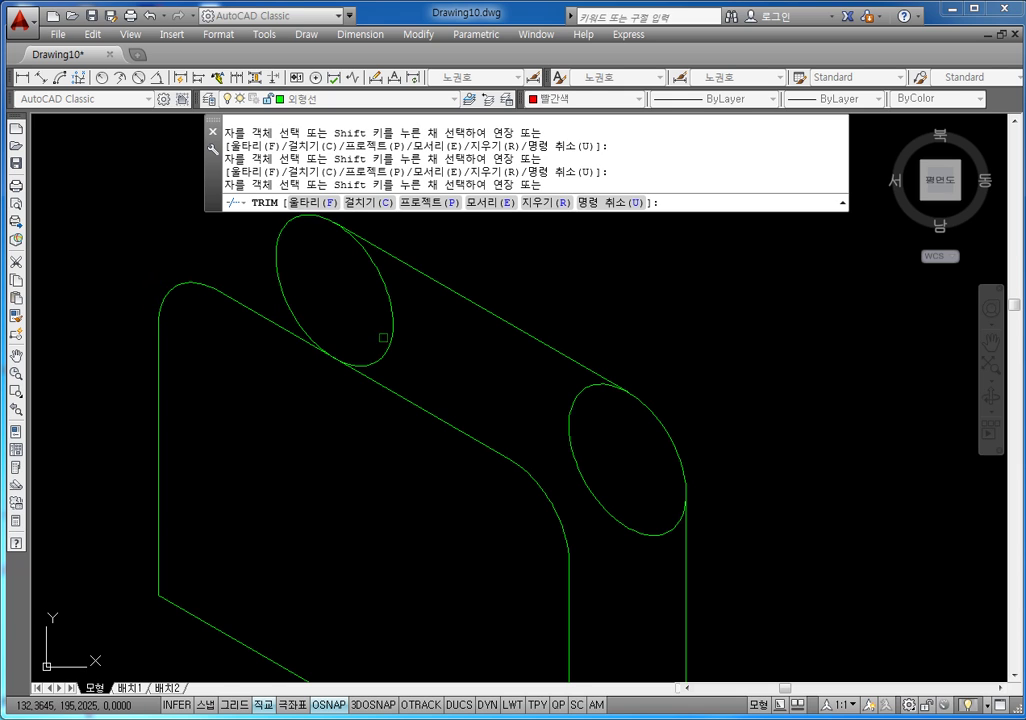
pyautogui.scroll(-2, 383, 337)
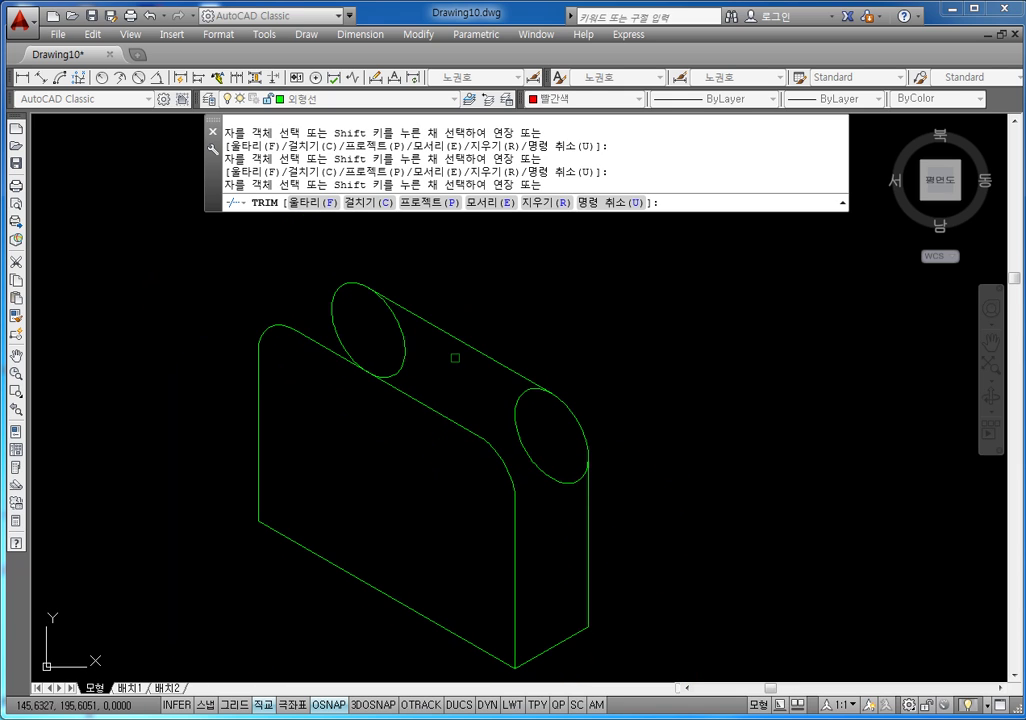
pyautogui.moveTo(412, 367); pyautogui.dragTo(430, 378, button='middle')
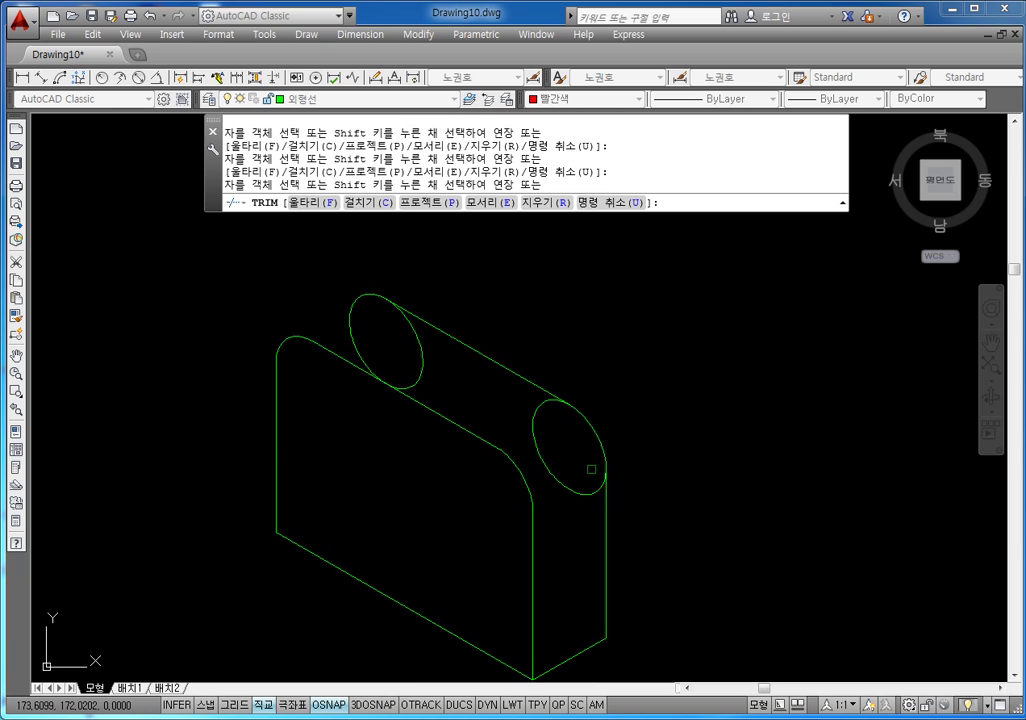
pyautogui.press('Escape')
pyautogui.press('Escape')
pyautogui.press('Escape')
pyautogui.moveTo(432, 400); pyautogui.dragTo(458, 412, button='middle')
pyautogui.press('Escape')
pyautogui.press('Escape')
pyautogui.press('Escape')
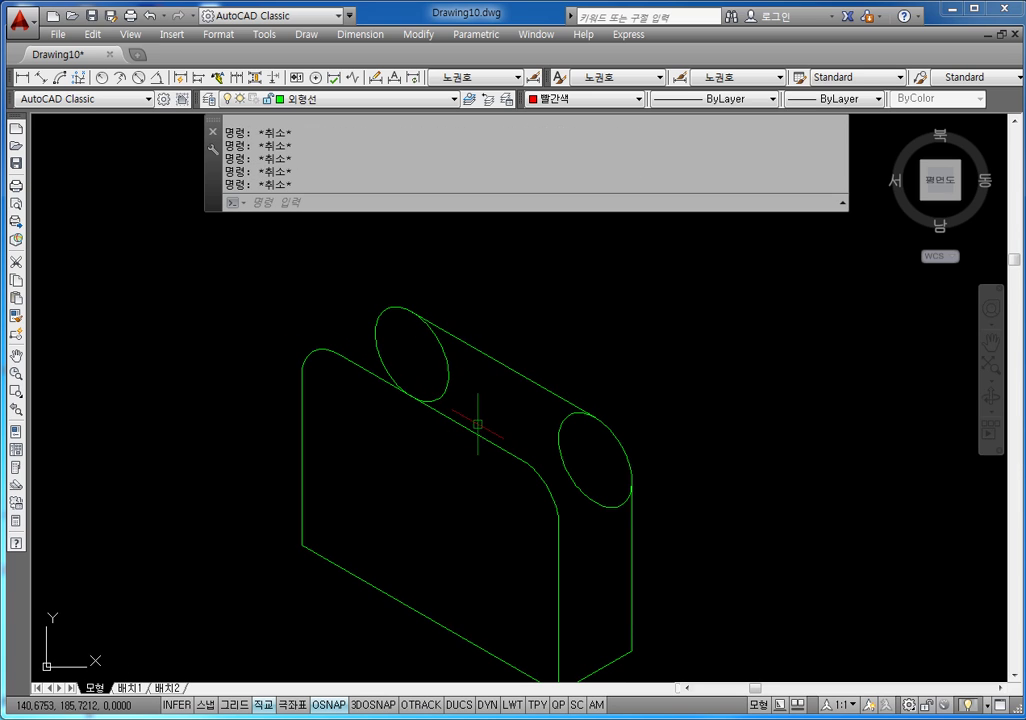
pyautogui.write('L')
pyautogui.press('Return')
pyautogui.press('Escape')
pyautogui.press('Escape')
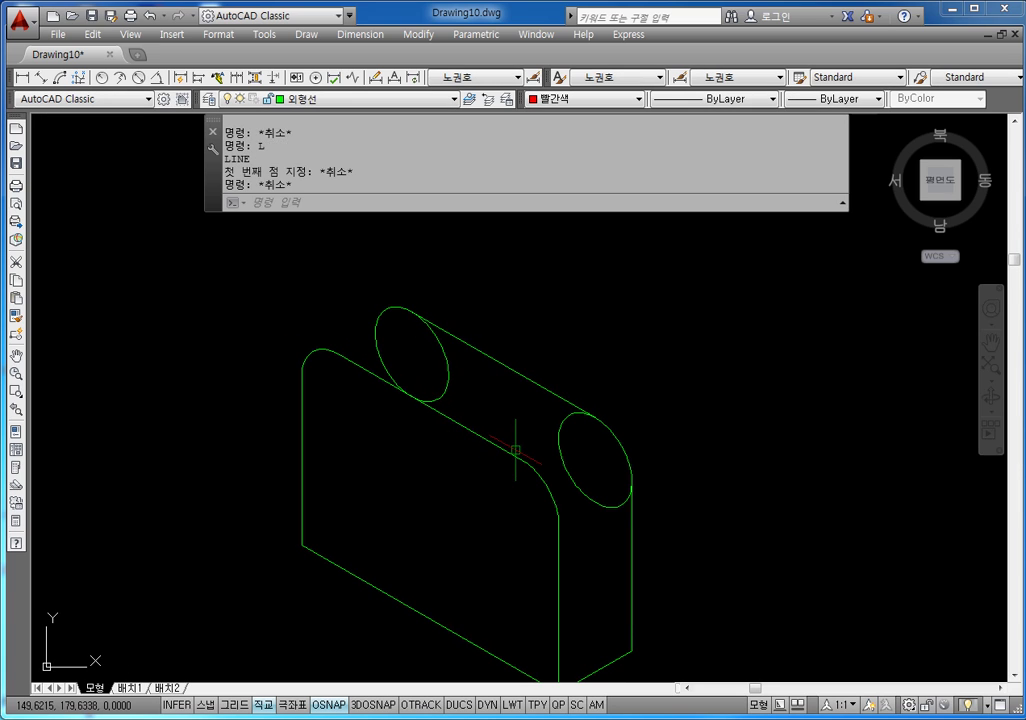
pyautogui.press('Escape')
# - Draw a line in the right isoplane from the front right arc's lower end to the top of the rear right vertical edge
pyautogui.write('L')
pyautogui.press('Return')
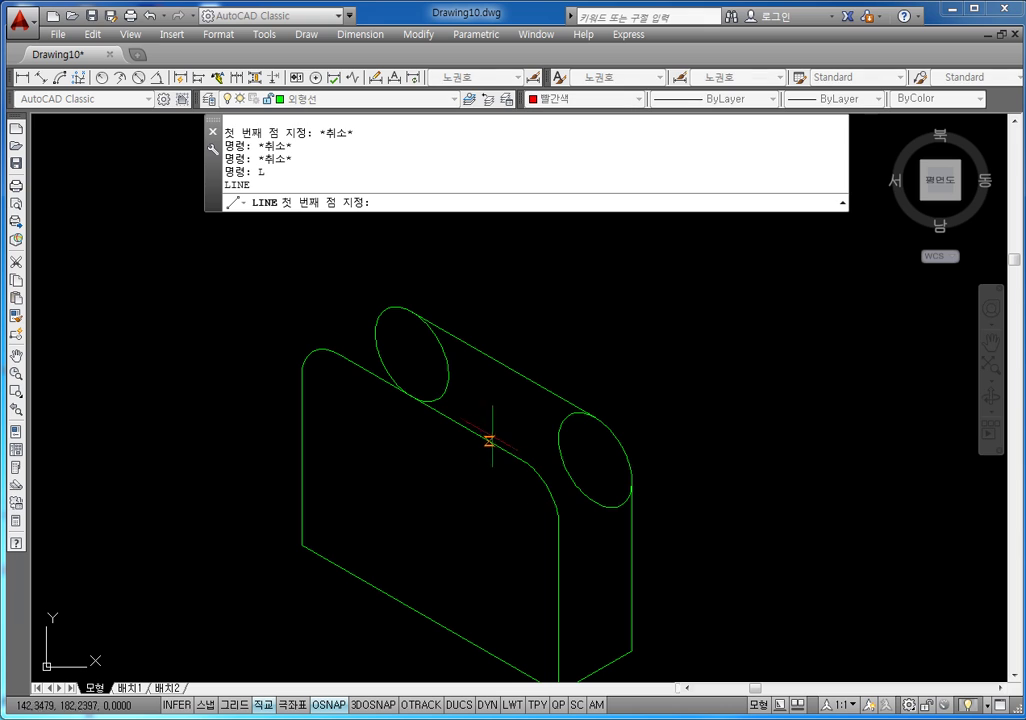
pyautogui.press('F5')
pyautogui.moveTo(522, 502); pyautogui.dragTo(429, 440, button='middle')
pyautogui.press('F5')
pyautogui.click(465, 461)
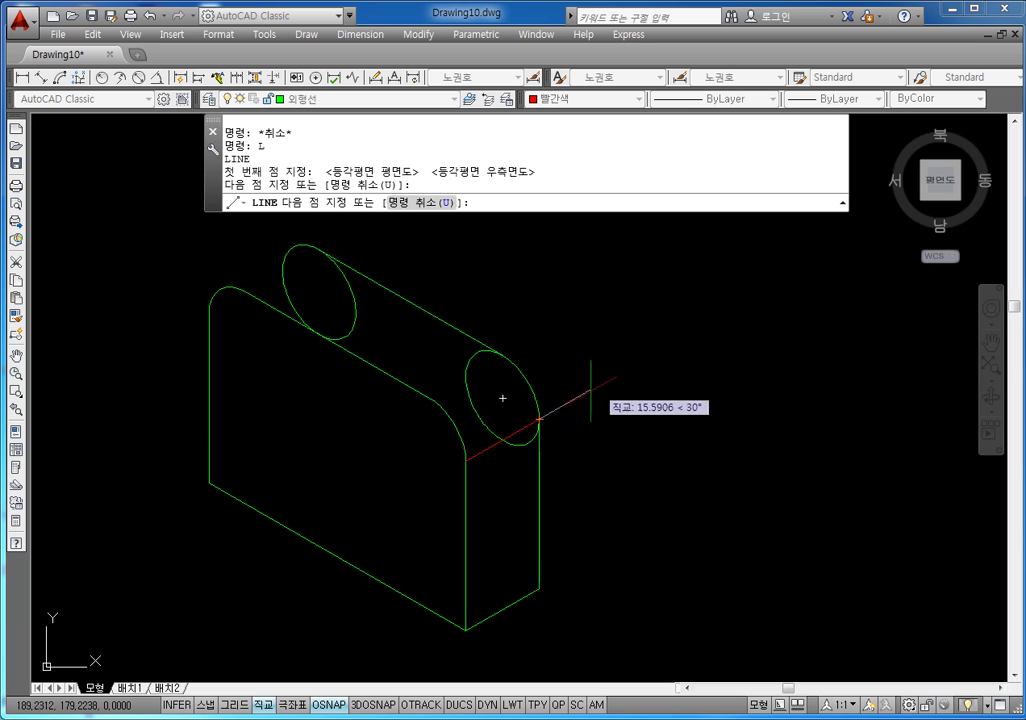
pyautogui.click(539, 420)
pyautogui.press('Escape')
pyautogui.press('Escape')
pyautogui.press('Escape')
# - Change the new depth line's colour to ByLayer and set the current drawing colour to ByLayer
pyautogui.click(502, 440)
pyautogui.click(556, 101)
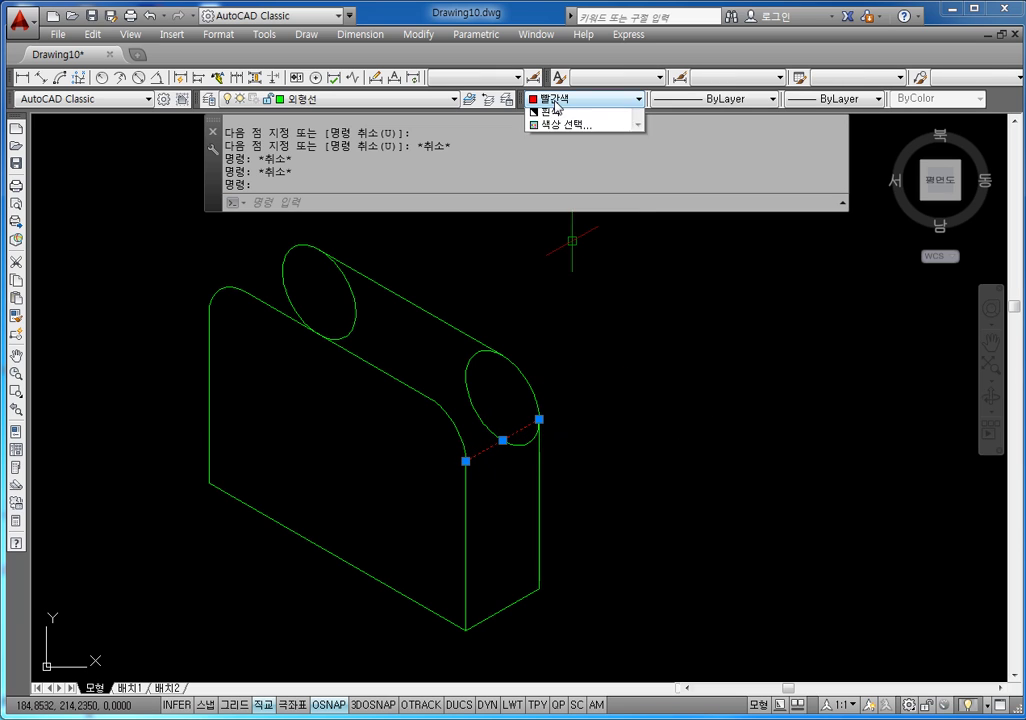
pyautogui.click(551, 117)
pyautogui.press('Escape')
pyautogui.press('Escape')
pyautogui.click(556, 104)
pyautogui.click(552, 116)
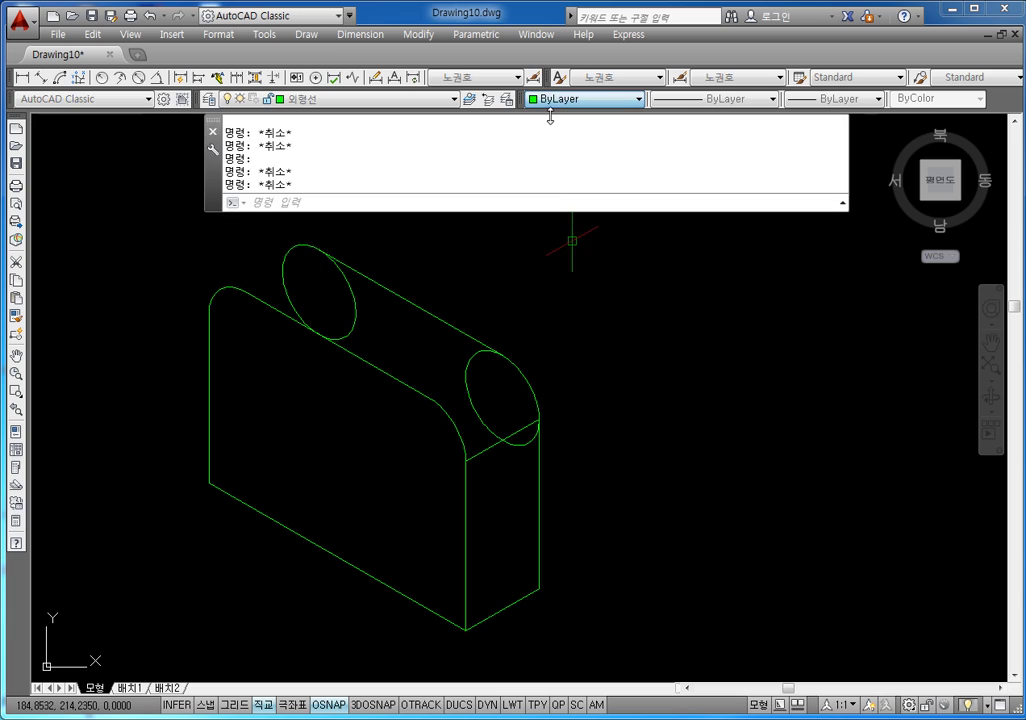
pyautogui.press('Escape')
pyautogui.press('Escape')
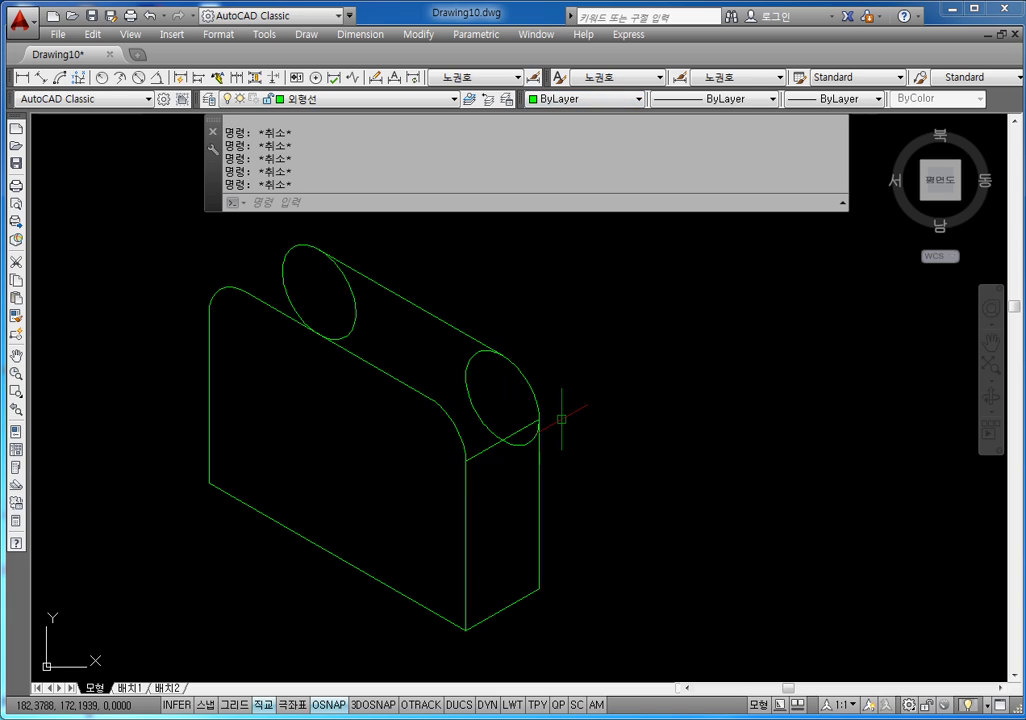
# - Draw a depth line from the upper end of the front right corner arc to the matching point on the rear right isocircle
pyautogui.write('L')
pyautogui.press('Return')
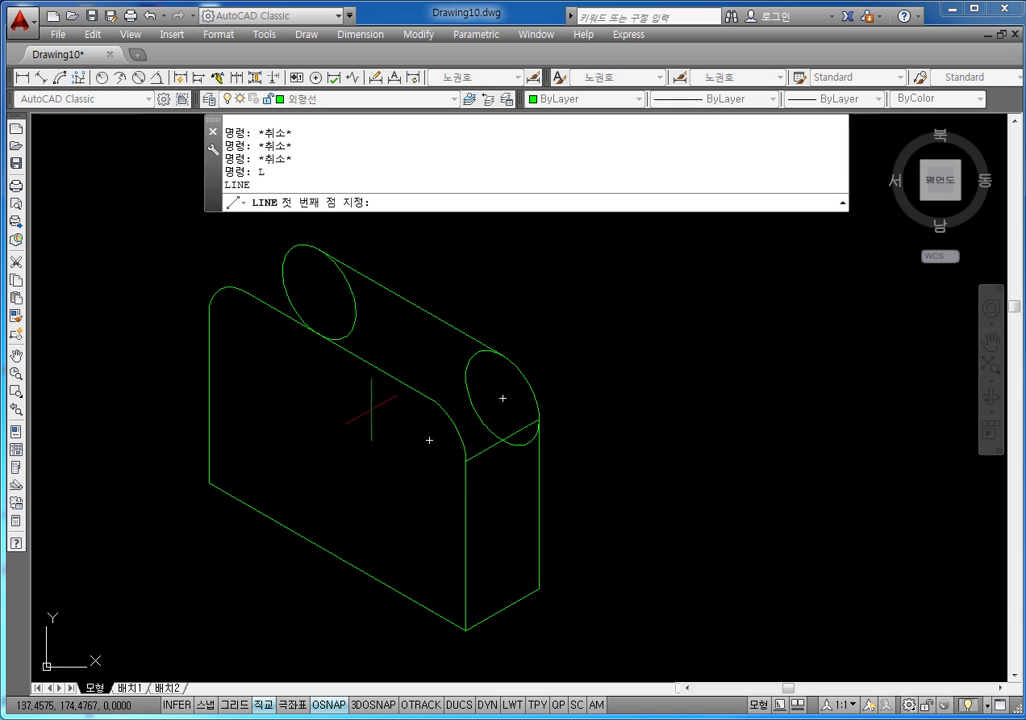
pyautogui.click(429, 398)
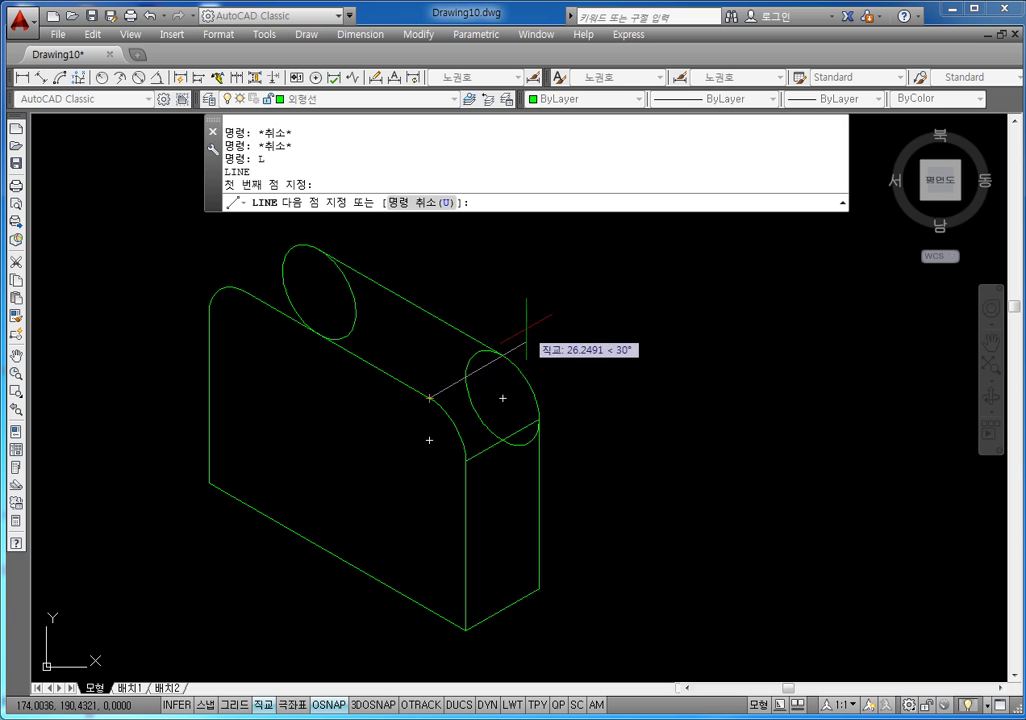
pyautogui.click(500, 353)
pyautogui.press('Escape')
pyautogui.press('Escape')
# - Draw a depth line from the midpoint of the front left corner arc to the upper left side of the rear left isocircle
pyautogui.moveTo(464, 329); pyautogui.dragTo(515, 369, button='middle')
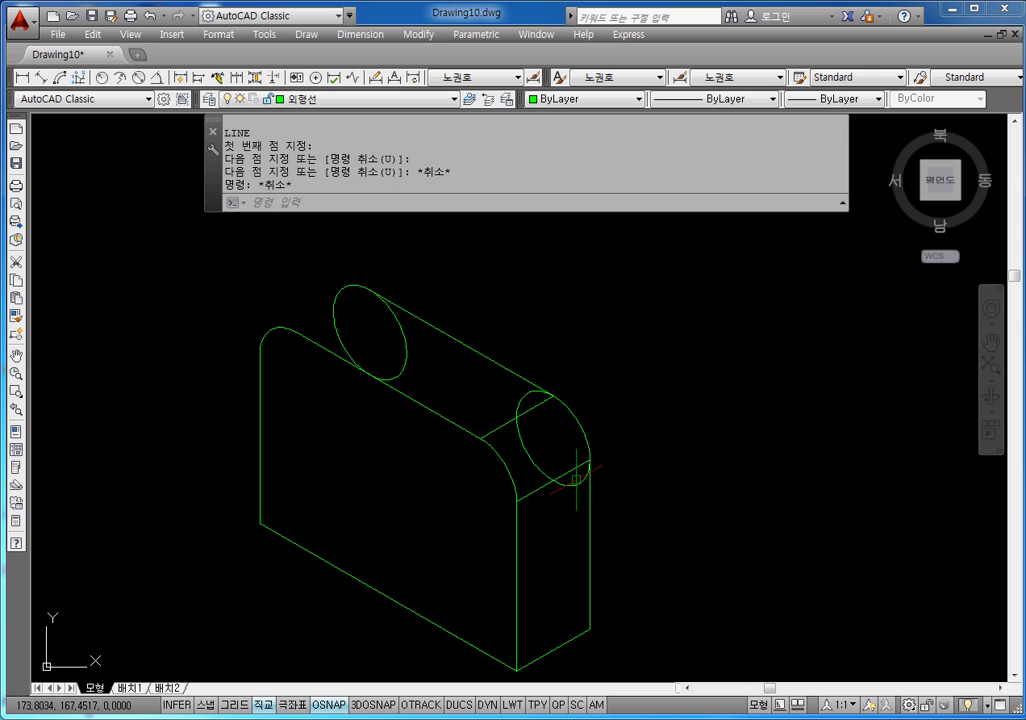
pyautogui.moveTo(384, 382); pyautogui.dragTo(441, 408, button='middle')
pyautogui.press('Escape')
pyautogui.press('Escape')
pyautogui.press('Escape')
pyautogui.write('l')
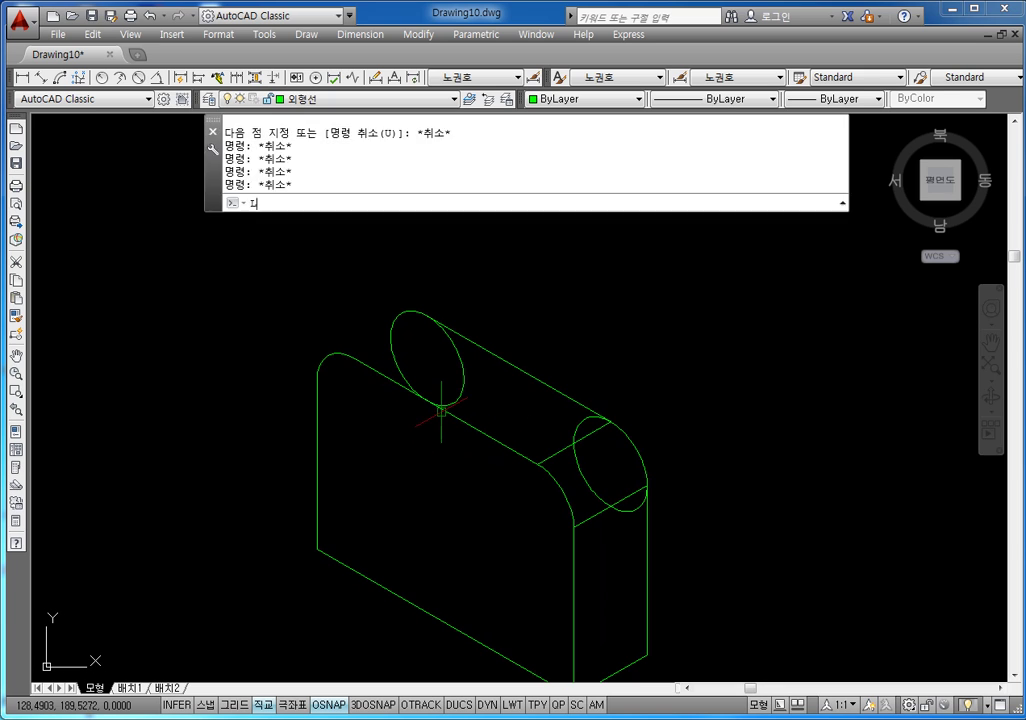
pyautogui.press('Return')
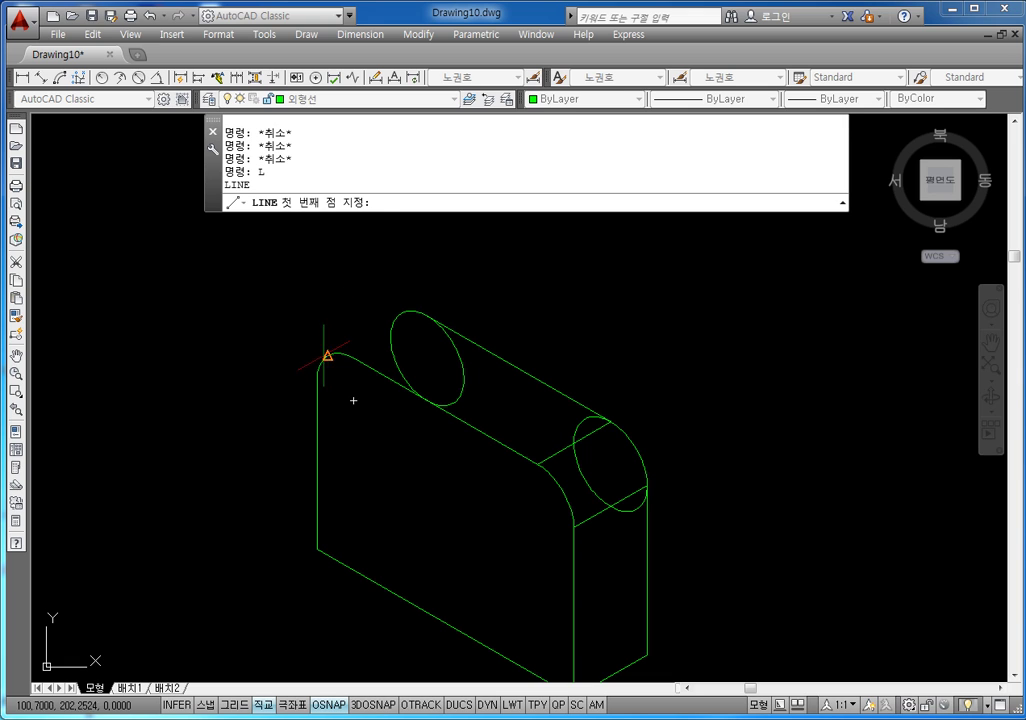
pyautogui.click(328, 355)
pyautogui.click(401, 313)
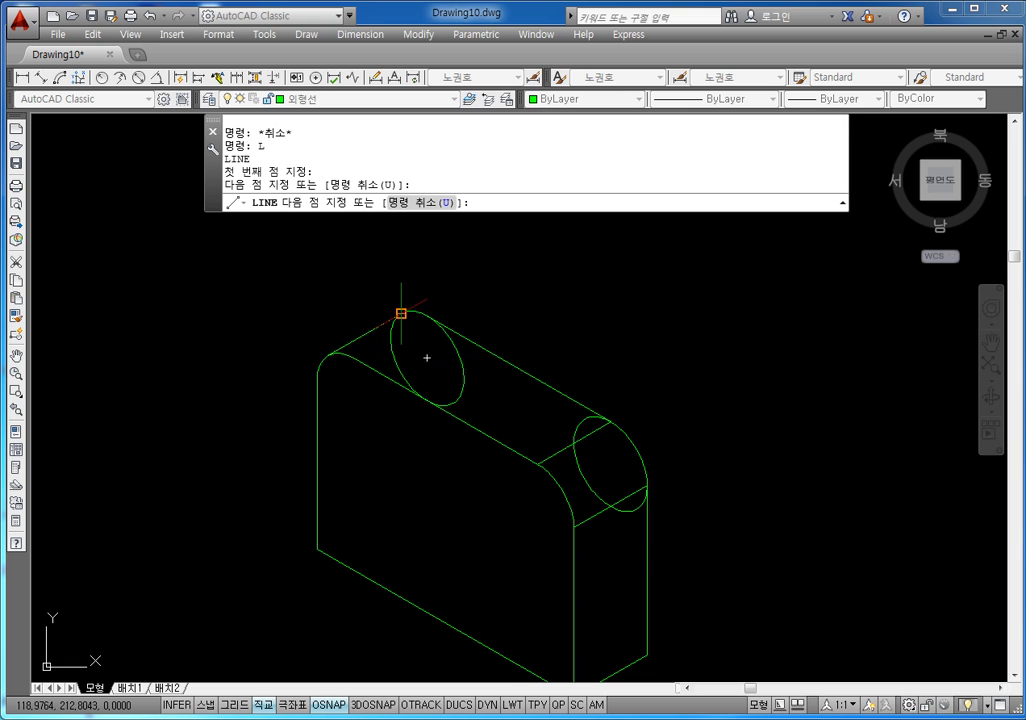
pyautogui.scroll(5, 401, 313)
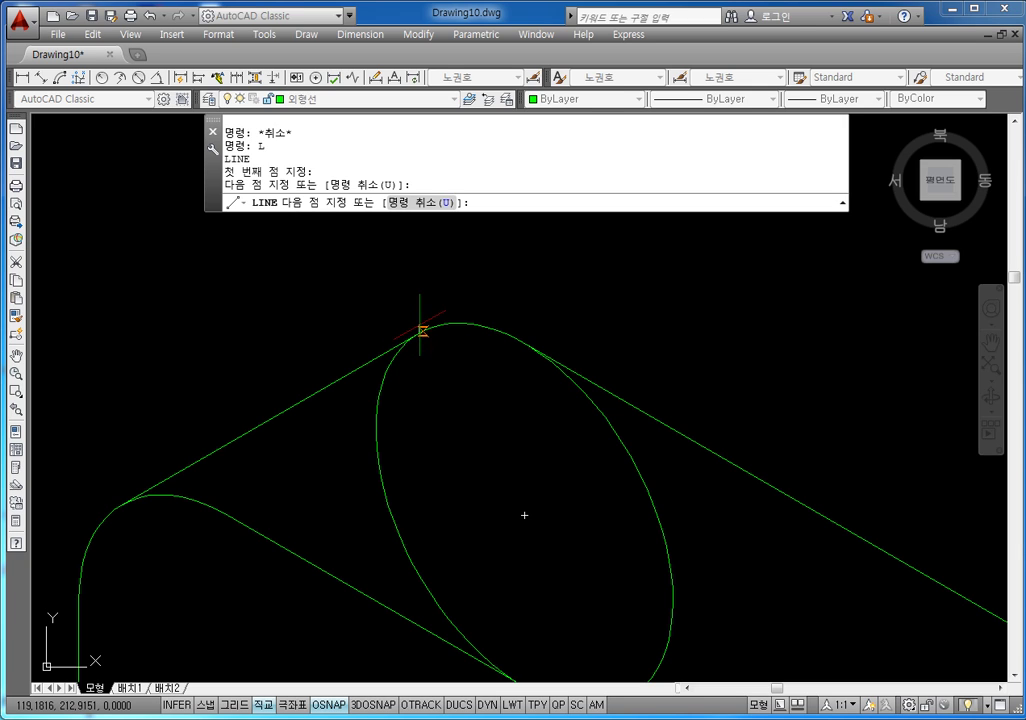
pyautogui.scroll(-2, 418, 333)
pyautogui.press('Escape')
pyautogui.press('Escape')
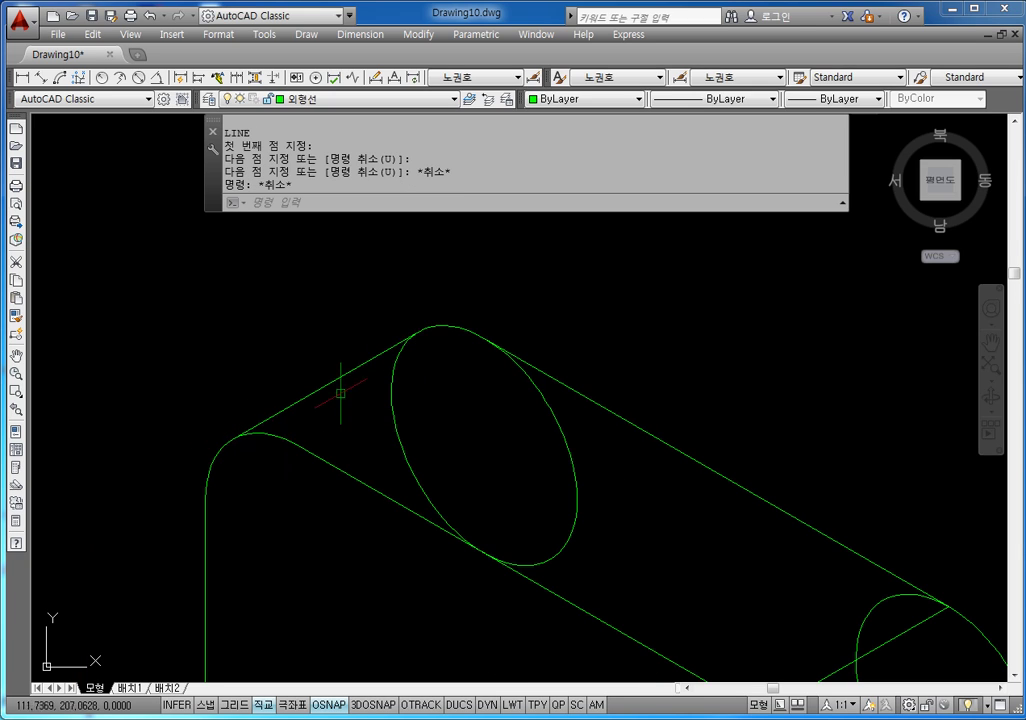
# - Trim the unneeded parts of both rear isocircles, keeping only the outer corner arcs
pyautogui.scroll(-4, 410, 345)
pyautogui.scroll(-1, 469, 366)
pyautogui.scroll(1, 540, 403)
pyautogui.press('Escape')
pyautogui.press('Escape')
pyautogui.press('Escape')
pyautogui.press('Escape')
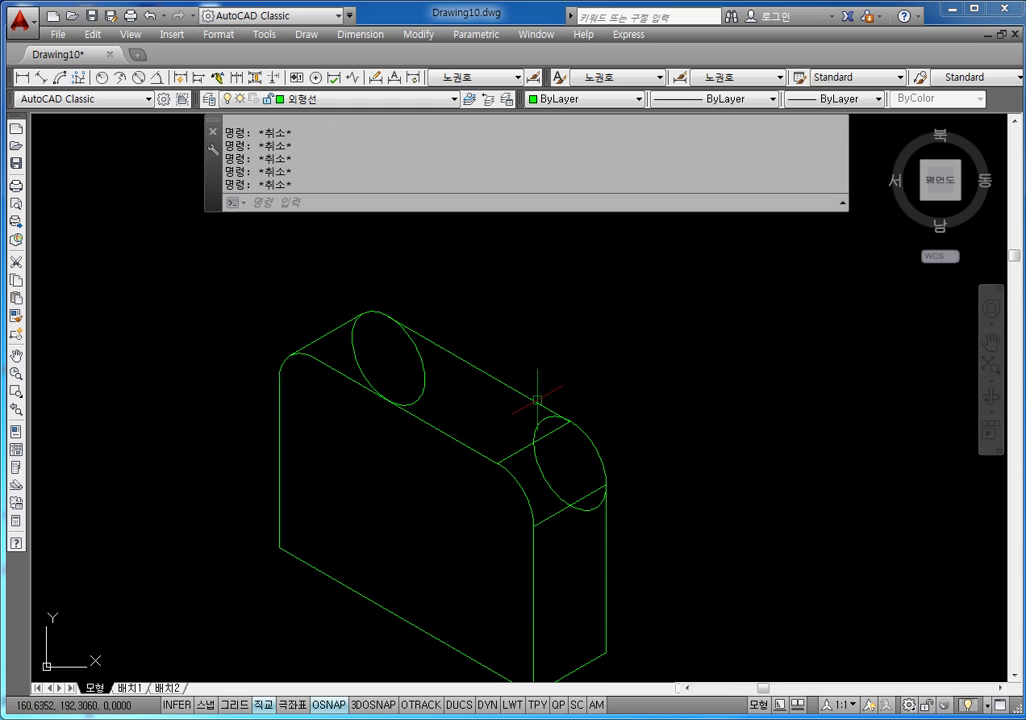
pyautogui.write('tr')
pyautogui.press('Return')
pyautogui.press('Return')
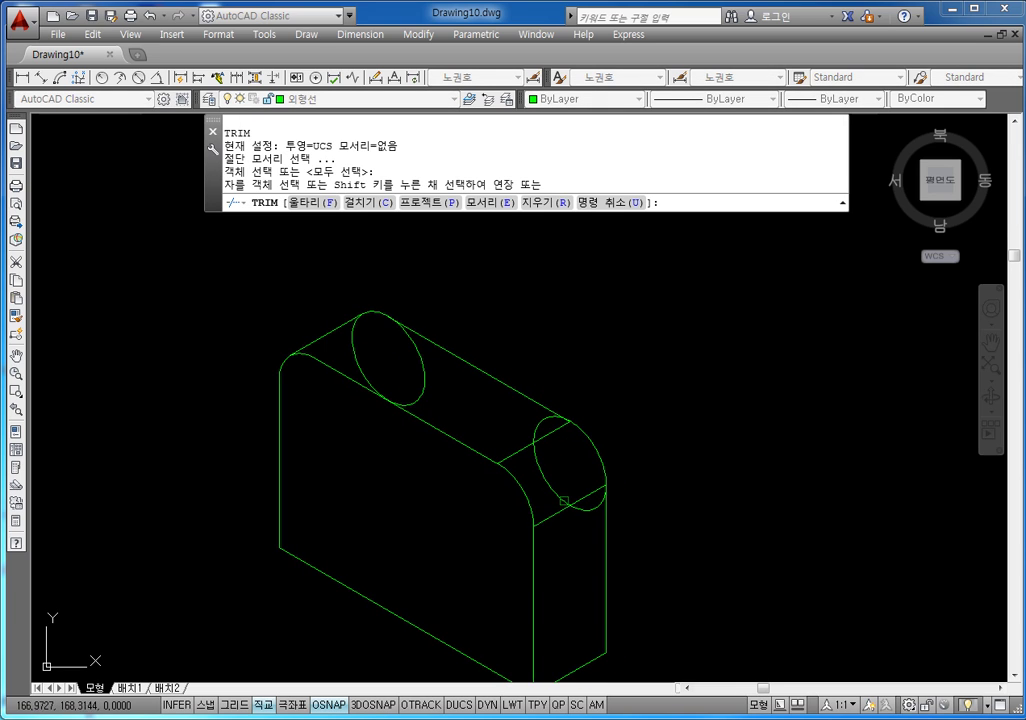
pyautogui.click(590, 507)
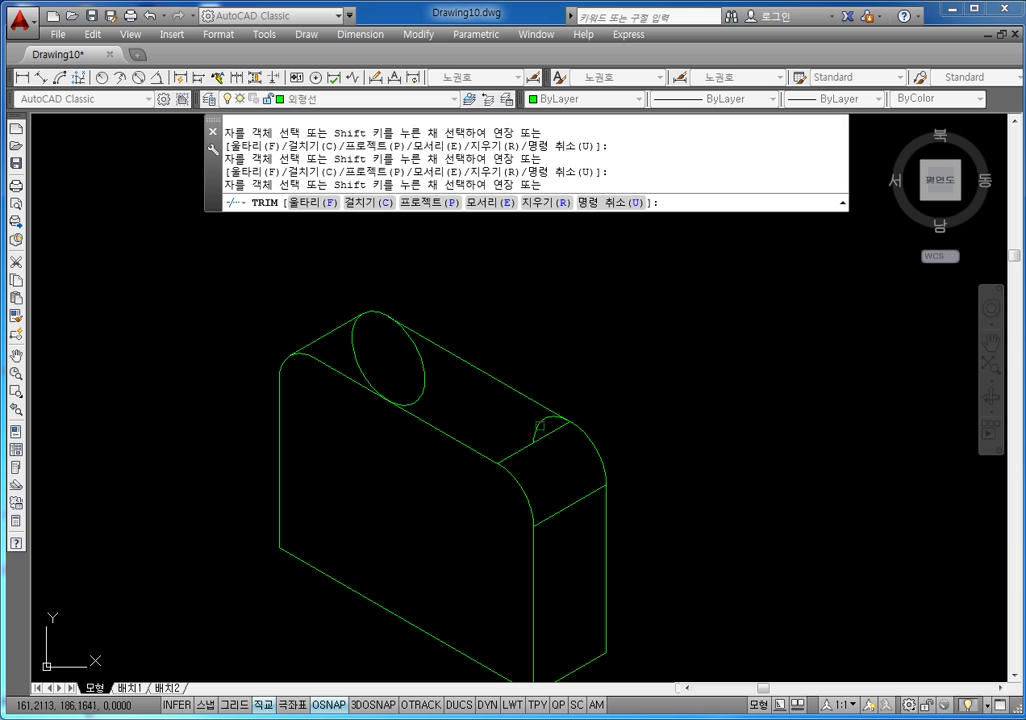
pyautogui.click(421, 396)
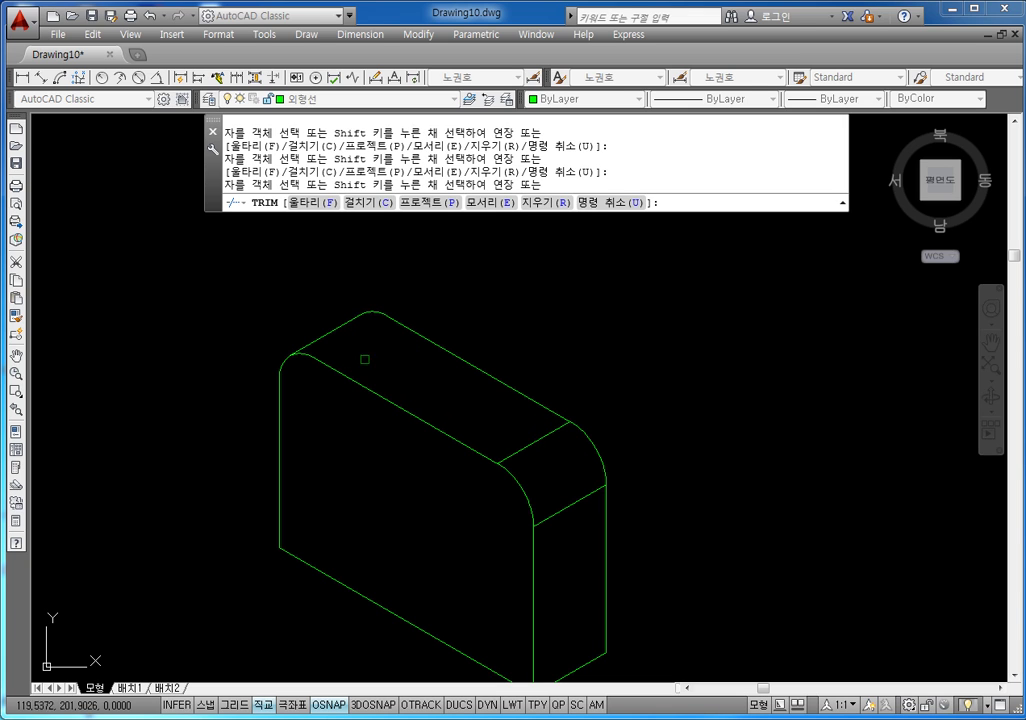
pyautogui.press('Escape')
# - Change the drawing name in the title block to P-121
pyautogui.scroll(-6, 529, 371)
pyautogui.scroll(4, 582, 428)
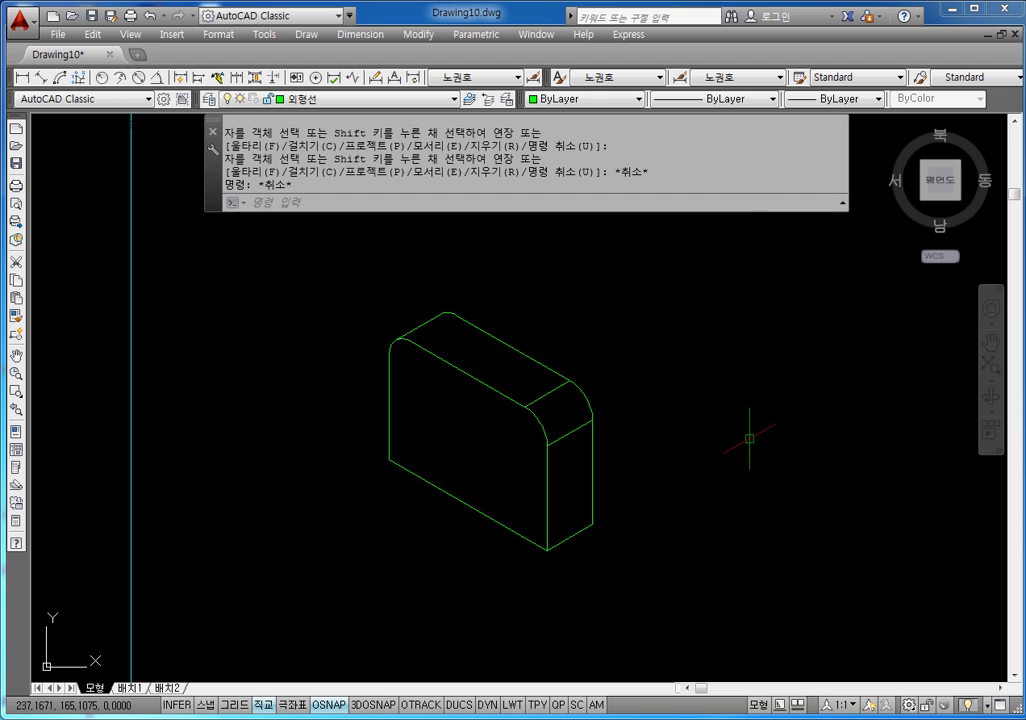
pyautogui.moveTo(739, 449); pyautogui.dragTo(607, 334, button='middle')
pyautogui.moveTo(833, 478); pyautogui.dragTo(641, 372, button='middle')
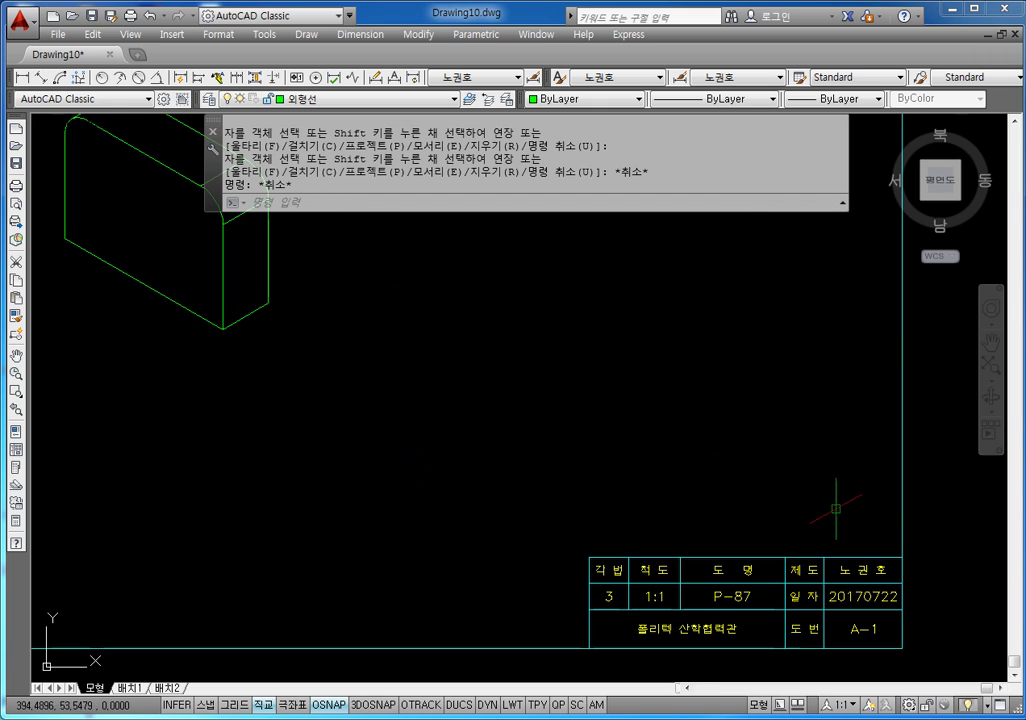
pyautogui.moveTo(836, 509); pyautogui.dragTo(742, 411, button='middle')
pyautogui.press('Escape')
pyautogui.press('Escape')
pyautogui.scroll(2, 654, 497)
pyautogui.doubleClick(640, 499)
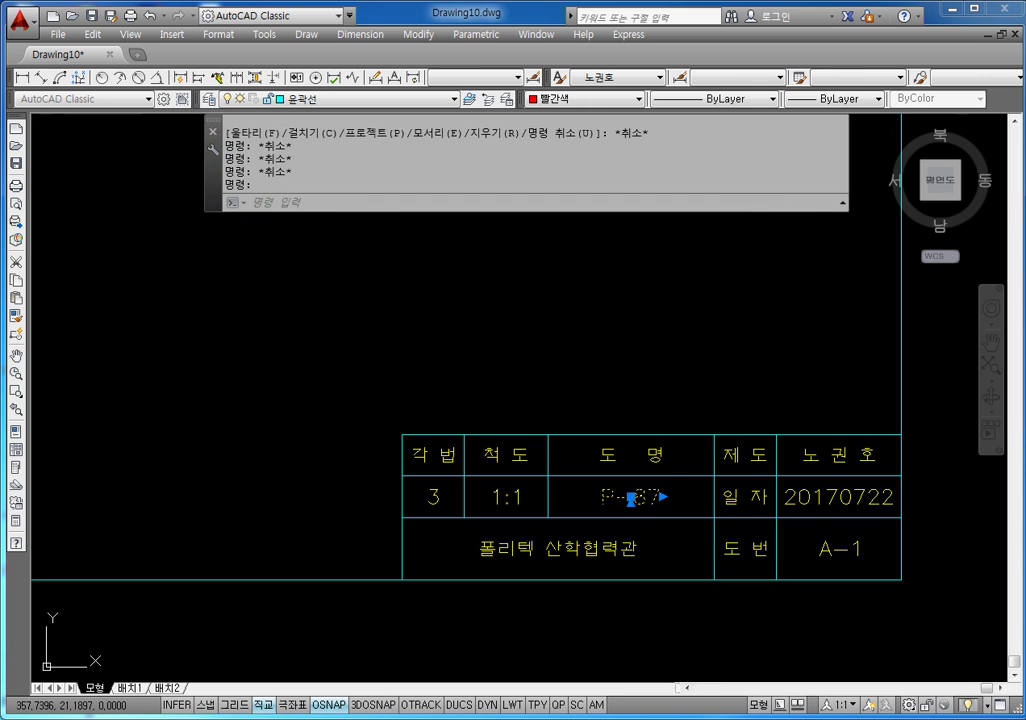
pyautogui.press('BackSpace')
pyautogui.press('BackSpace')
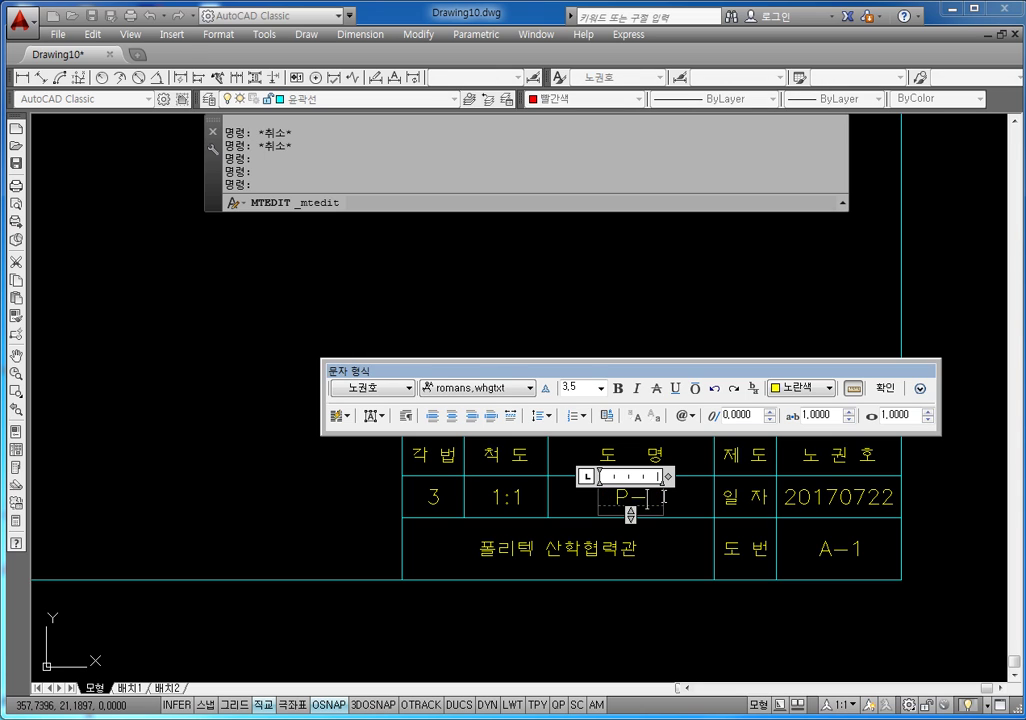
pyautogui.write('121')
# - Change the drawing number in the title block to A-3
pyautogui.doubleClick(843, 558)
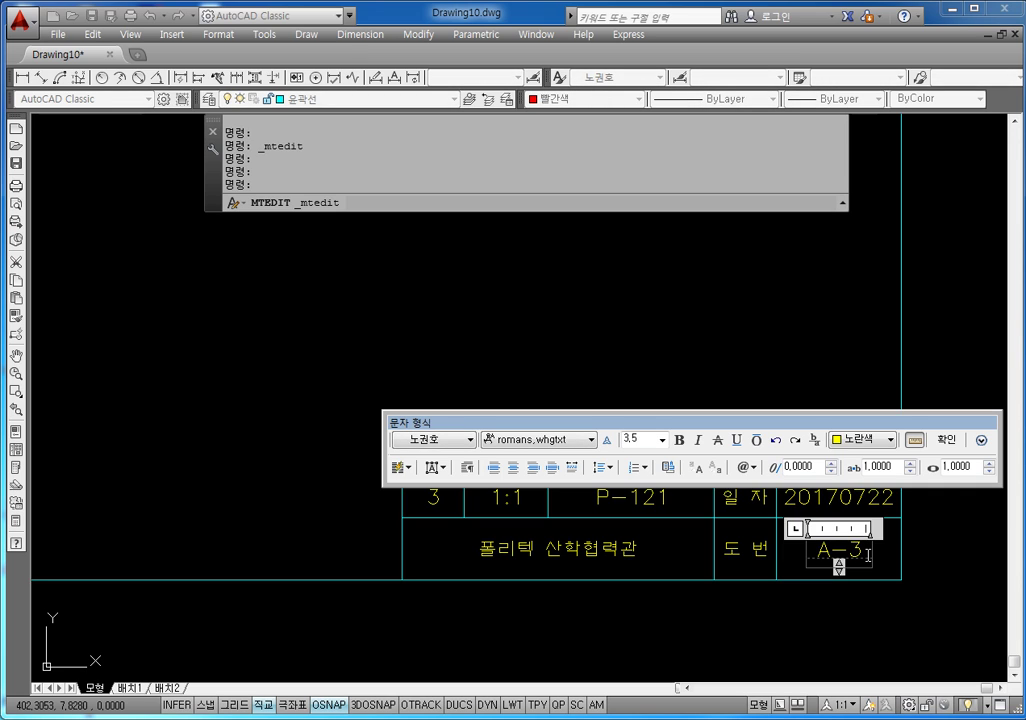
pyautogui.click(634, 339)
pyautogui.scroll(-2, 655, 355)
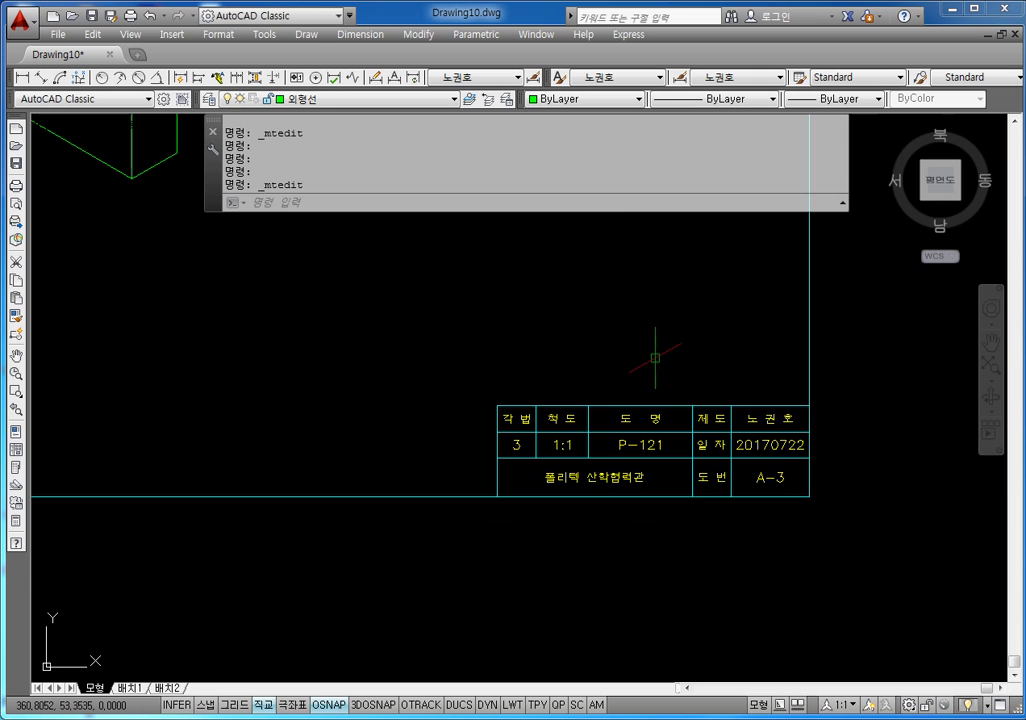
pyautogui.moveTo(547, 327); pyautogui.dragTo(632, 449, button='middle')
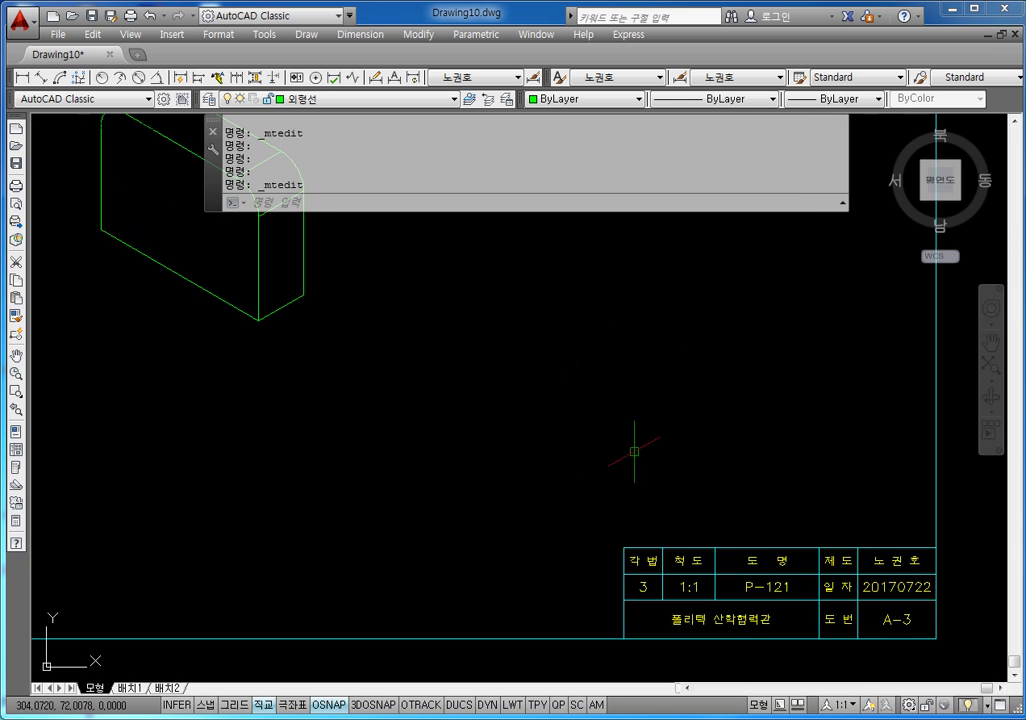
pyautogui.scroll(-3, 547, 392)
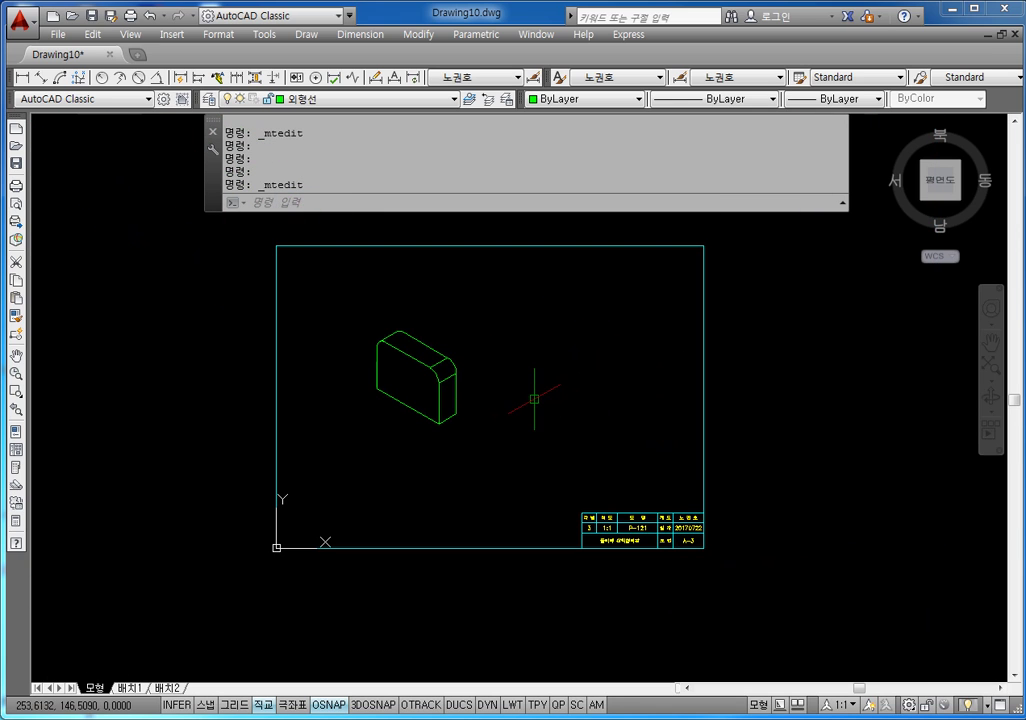